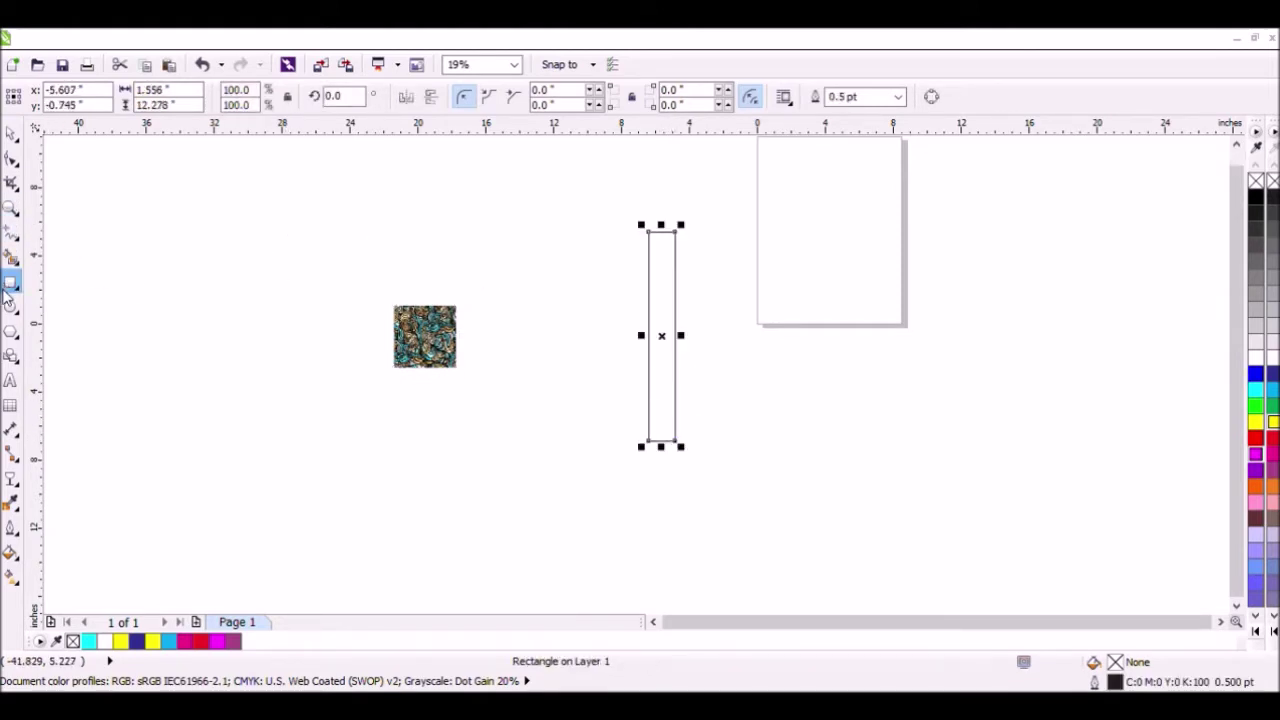
# Draw a rectangle about 3.33 by 2.78 inches beside the tall bar and convert it to curves
pyautogui.moveTo(554, 249); pyautogui.dragTo(615, 297)
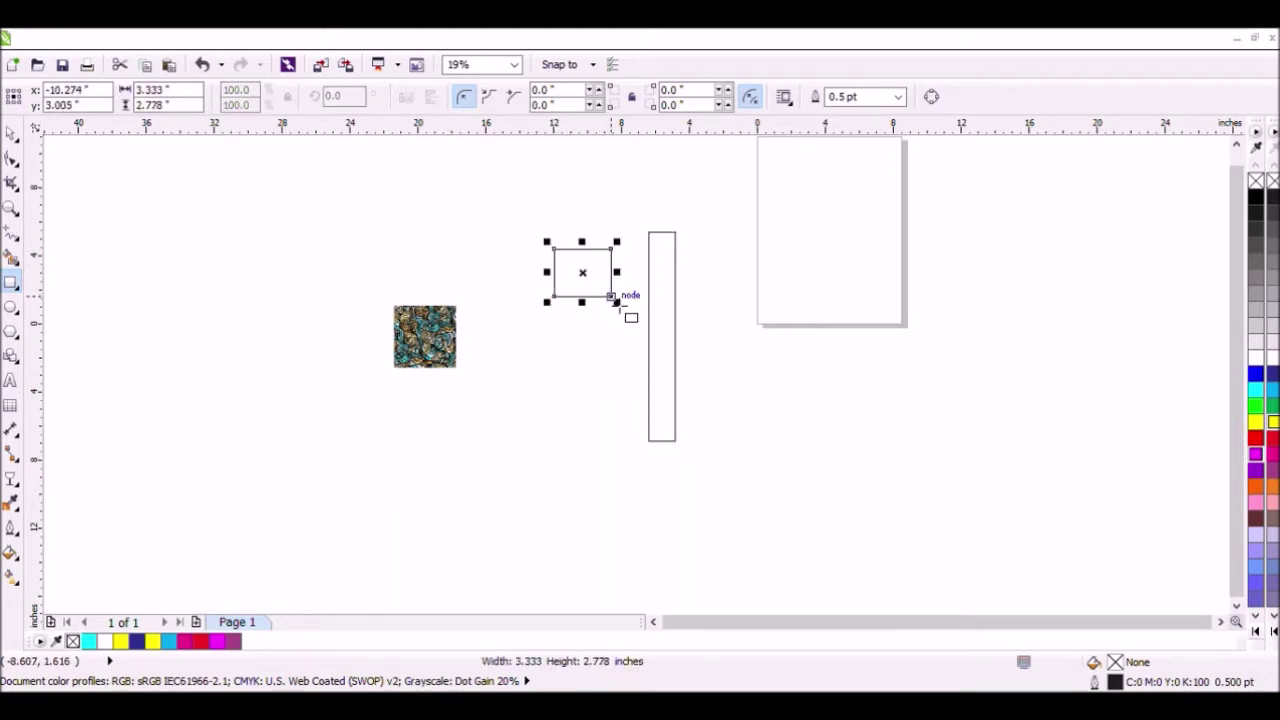
pyautogui.click(12, 158)
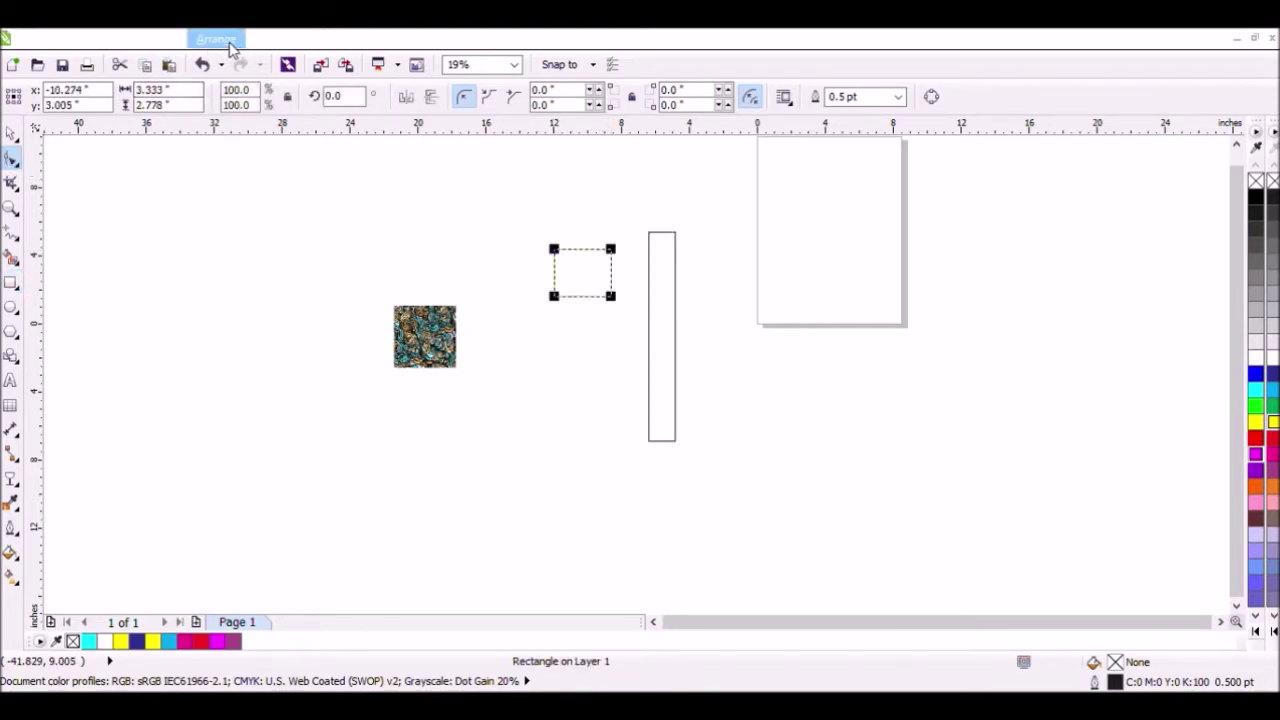
pyautogui.hotkey('ctrl', 'q')
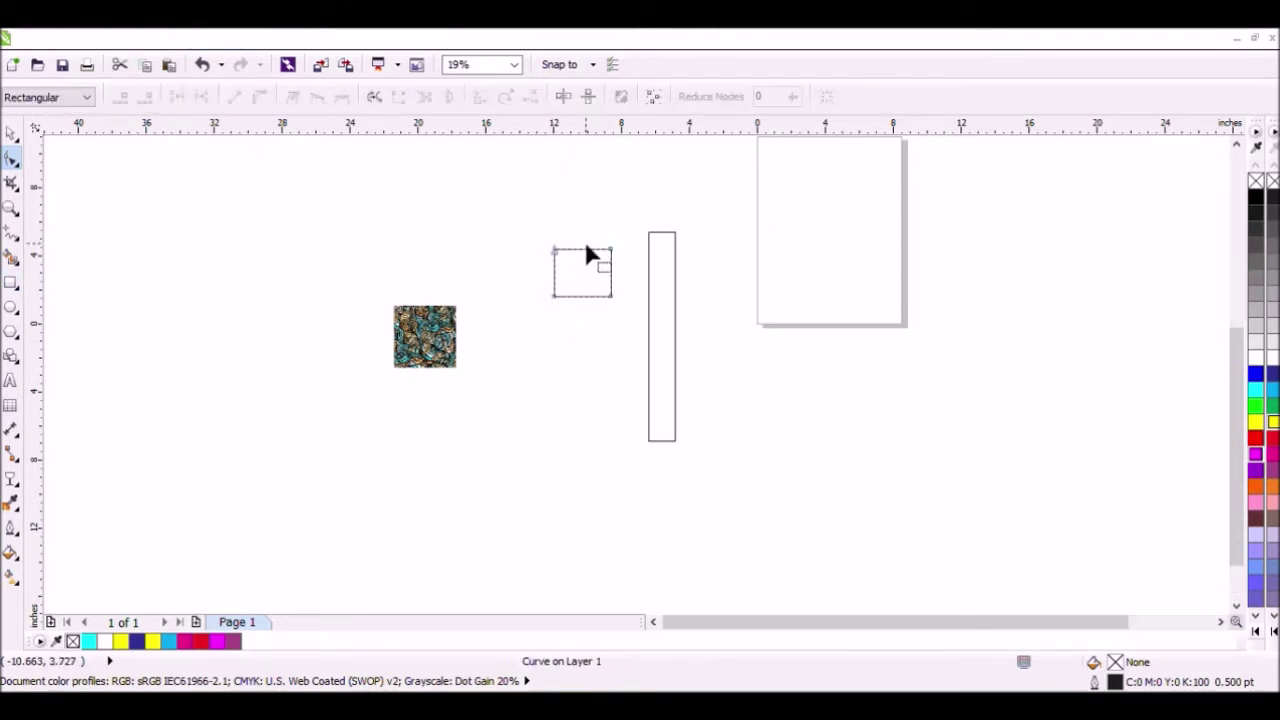
# Convert the small rectangle's left edge to a curve and bend it inward into a concave arc
pyautogui.scroll(1, 586, 254)
pyautogui.click(523, 292)
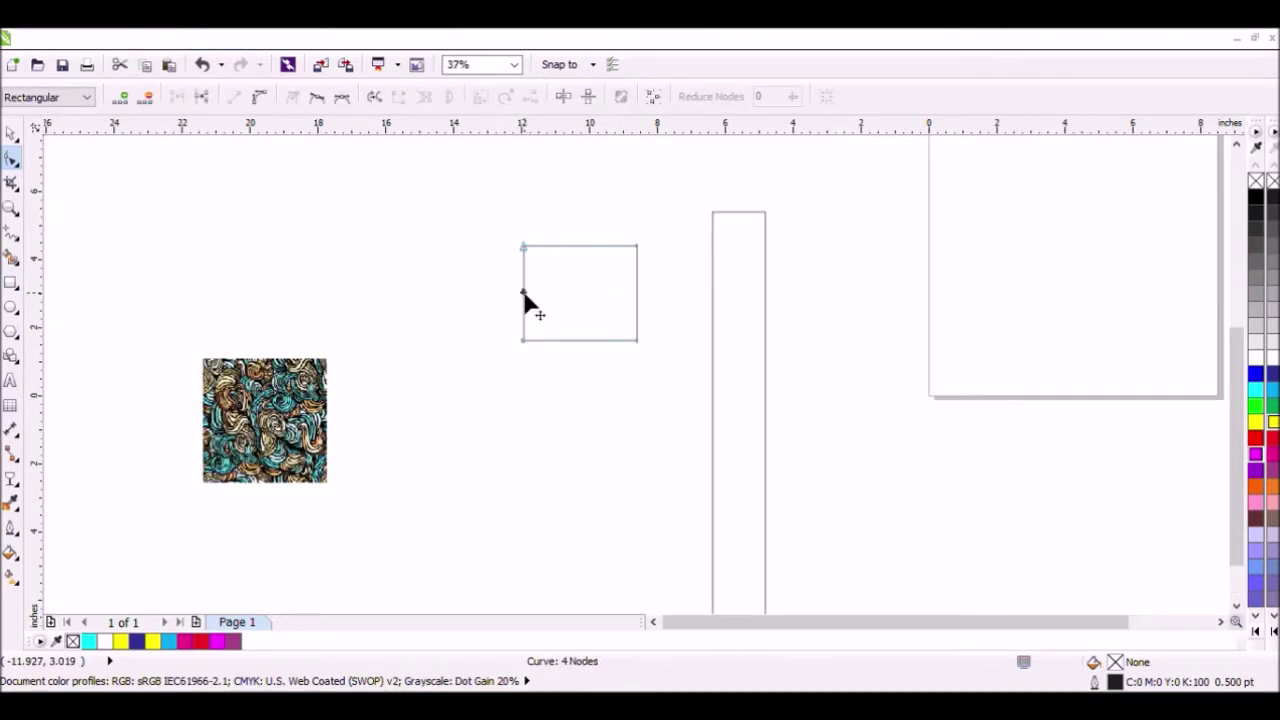
pyautogui.click(259, 97)
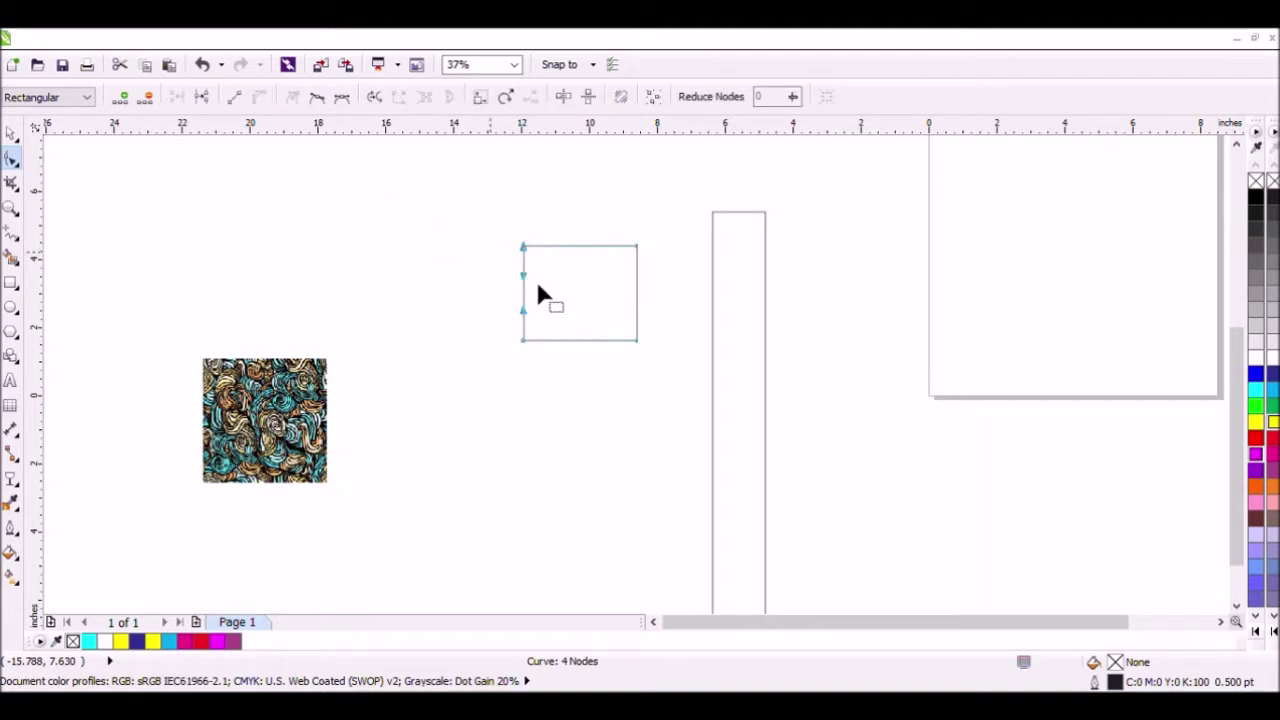
pyautogui.moveTo(523, 293); pyautogui.dragTo(556, 292)
pyautogui.click(12, 135)
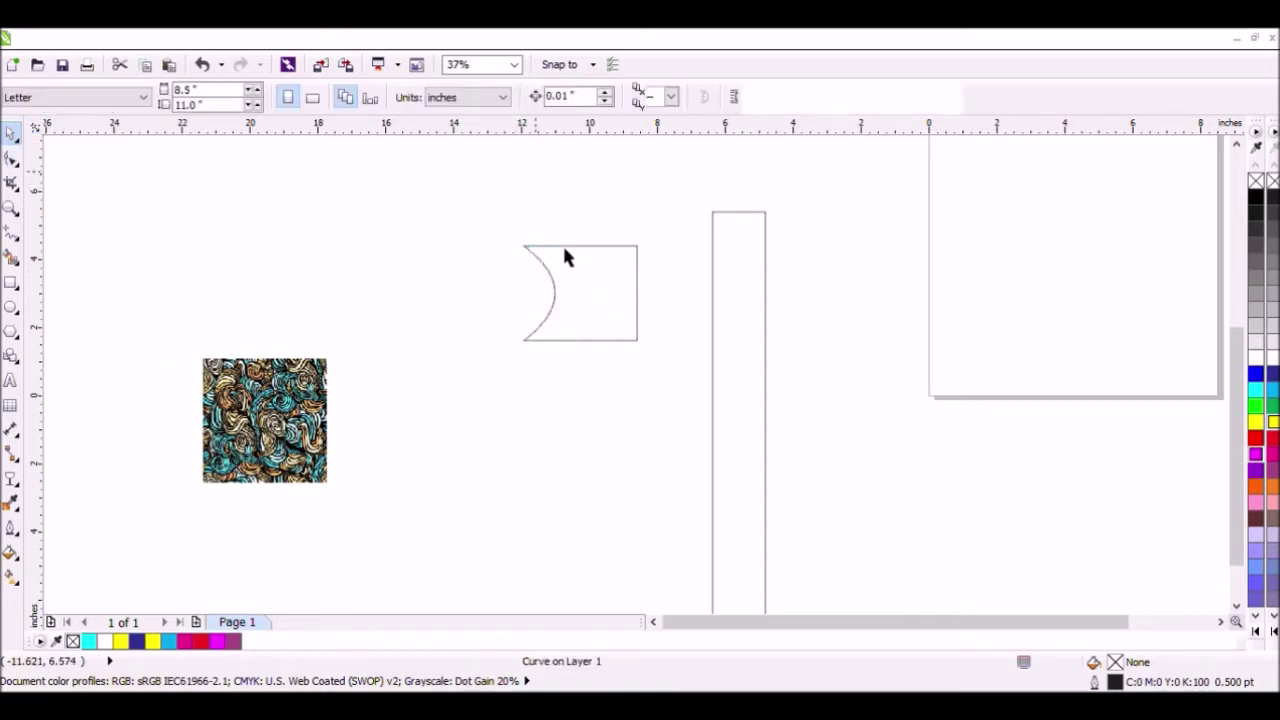
# Place a copy of the concave shape about 1.4 inches to the right, overlapping the original
pyautogui.click(575, 278)
pyautogui.moveTo(575, 278); pyautogui.dragTo(638, 289)
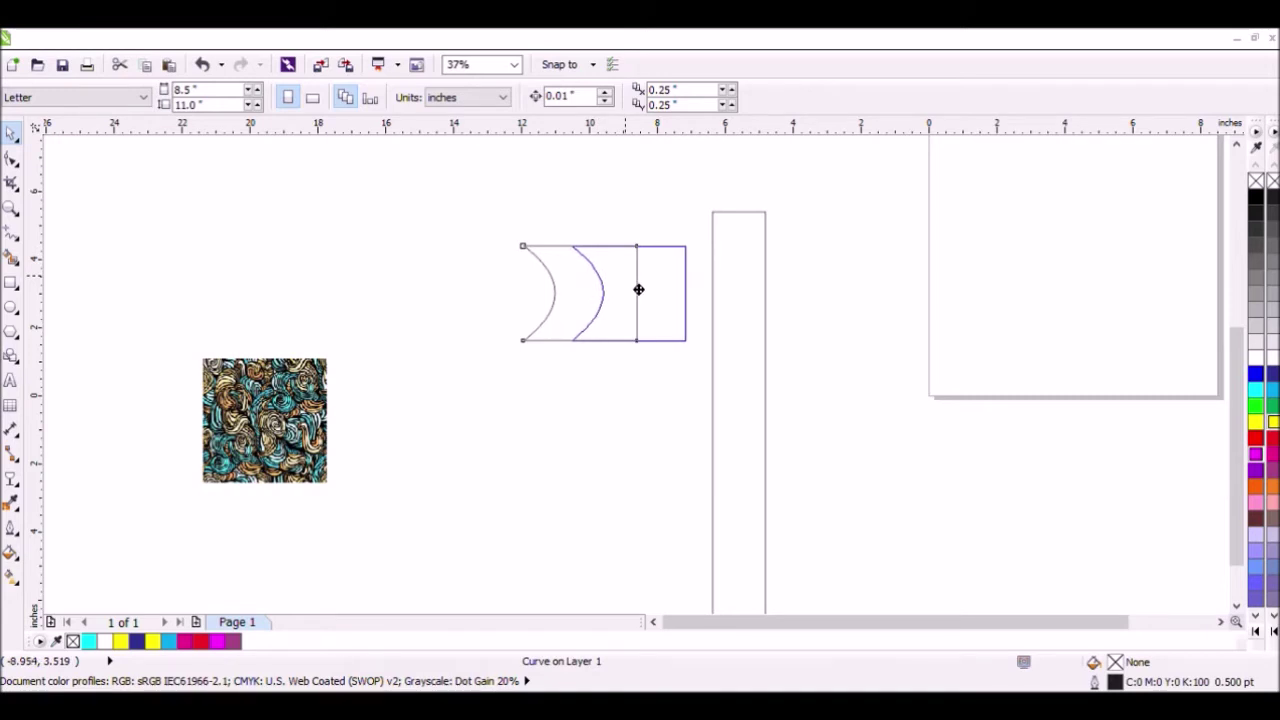
pyautogui.moveTo(638, 289); pyautogui.dragTo(636, 289)
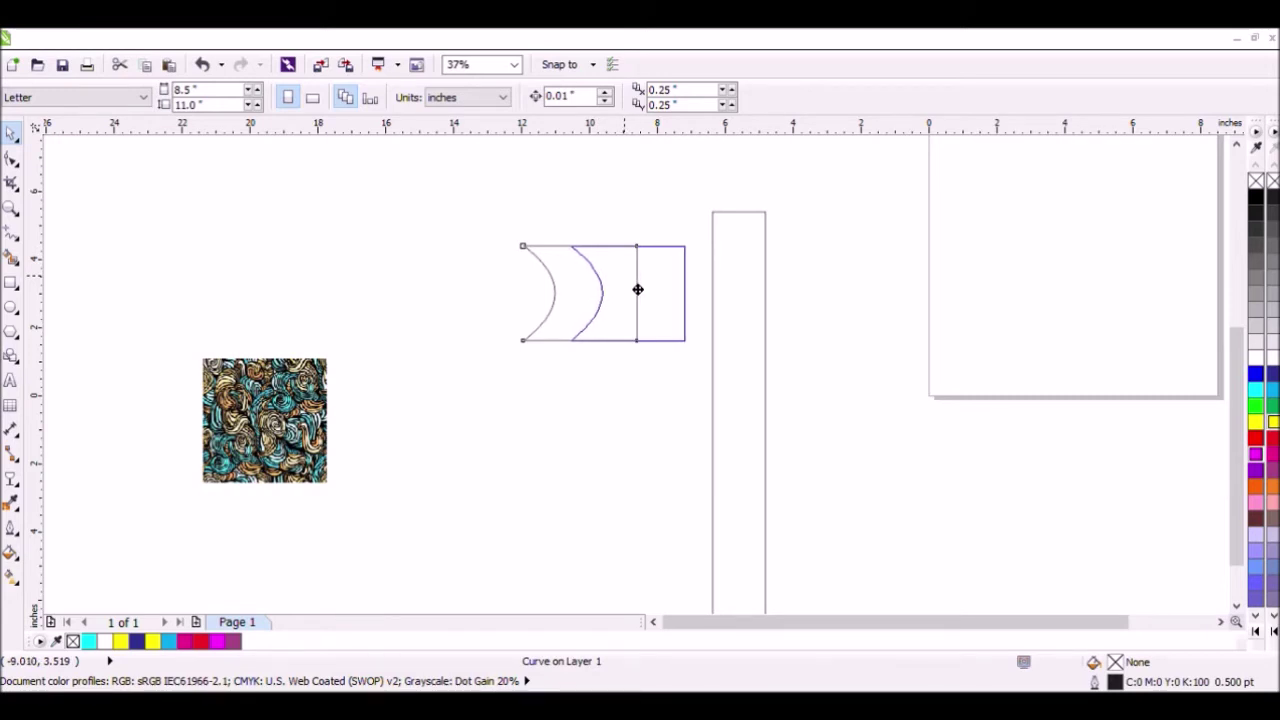
# Trim the original concave shape with its overlapping copy and delete the copy, leaving a crescent
pyautogui.moveTo(476, 200); pyautogui.dragTo(706, 386)
pyautogui.click(604, 96)
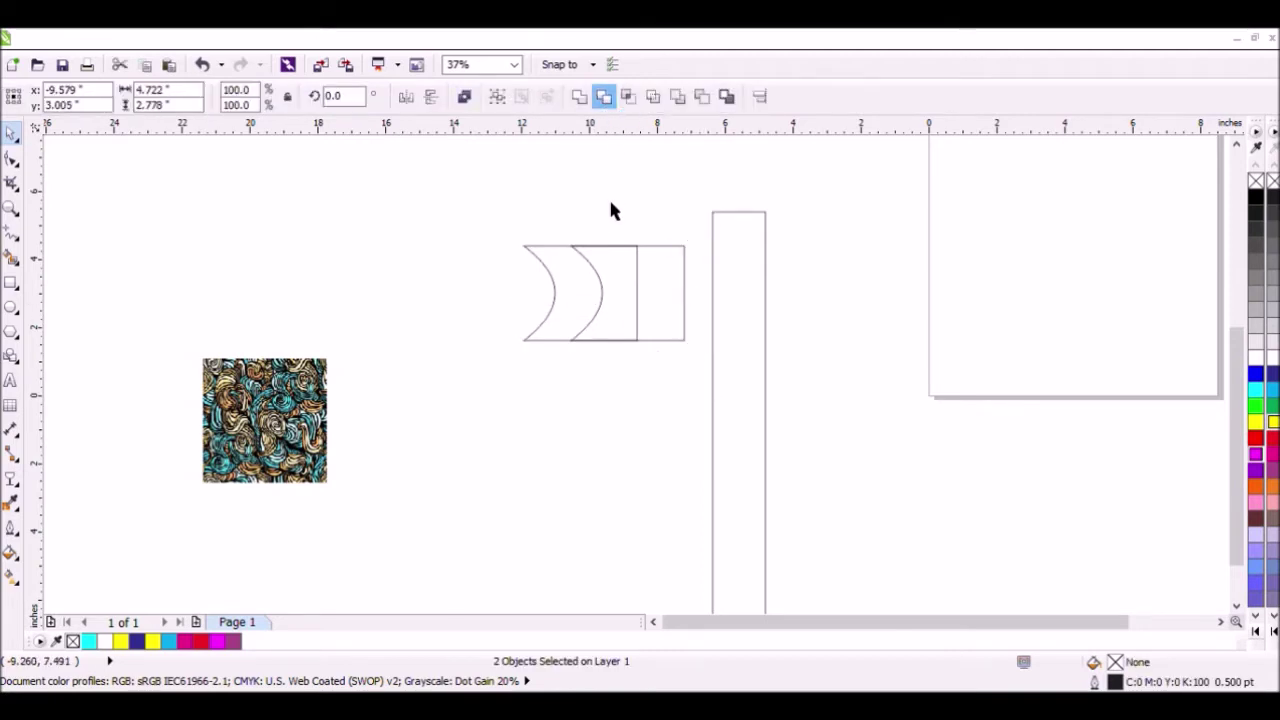
pyautogui.moveTo(646, 246); pyautogui.dragTo(655, 198)
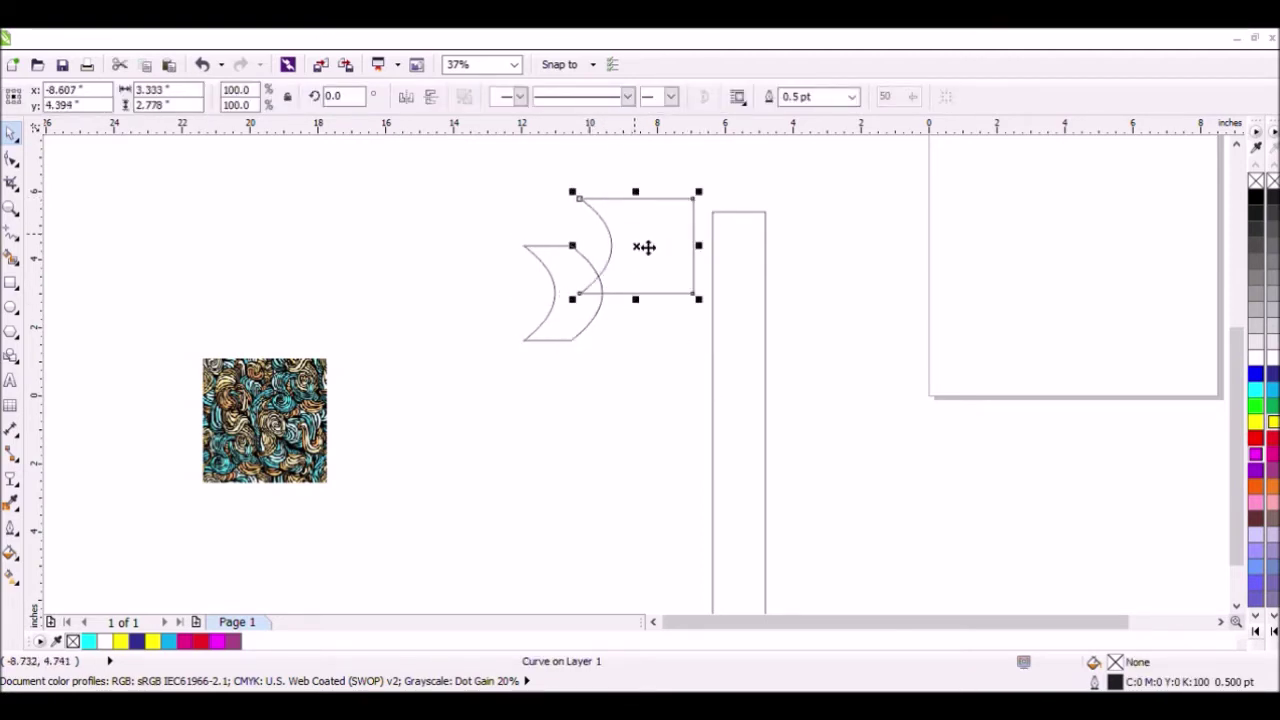
pyautogui.press('Delete')
# Move the crescent to the upper end of the tall bar and enlarge it to about 9.72 by 7.43 inches
pyautogui.moveTo(590, 306); pyautogui.dragTo(784, 278)
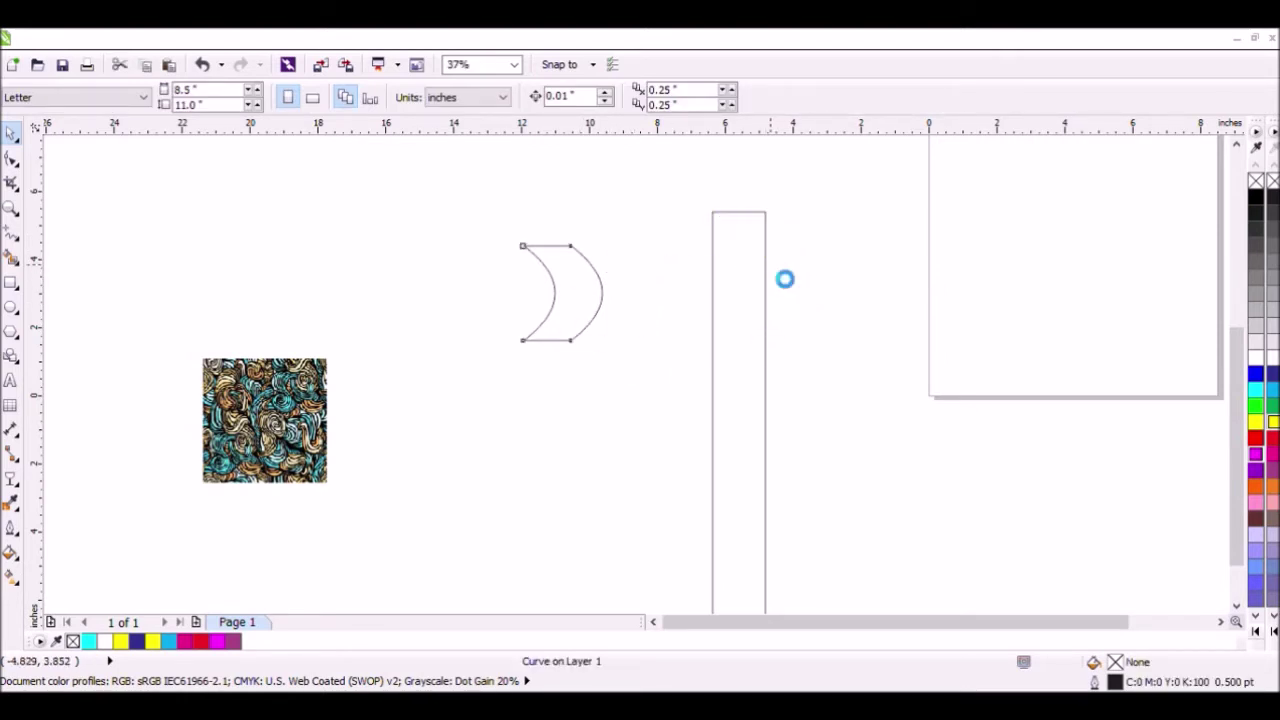
pyautogui.moveTo(808, 322); pyautogui.dragTo(1077, 479)
pyautogui.moveTo(927, 466); pyautogui.dragTo(1012, 516)
pyautogui.moveTo(968, 367); pyautogui.dragTo(1067, 366)
pyautogui.moveTo(1058, 514)
pyautogui.mouseDown()
pyautogui.moveTo(1067, 527)
pyautogui.moveTo(1057, 508)
pyautogui.mouseUp()
pyautogui.moveTo(884, 500)
pyautogui.mouseDown()
pyautogui.moveTo(897, 503)
pyautogui.moveTo(900, 485)
pyautogui.mouseUp()
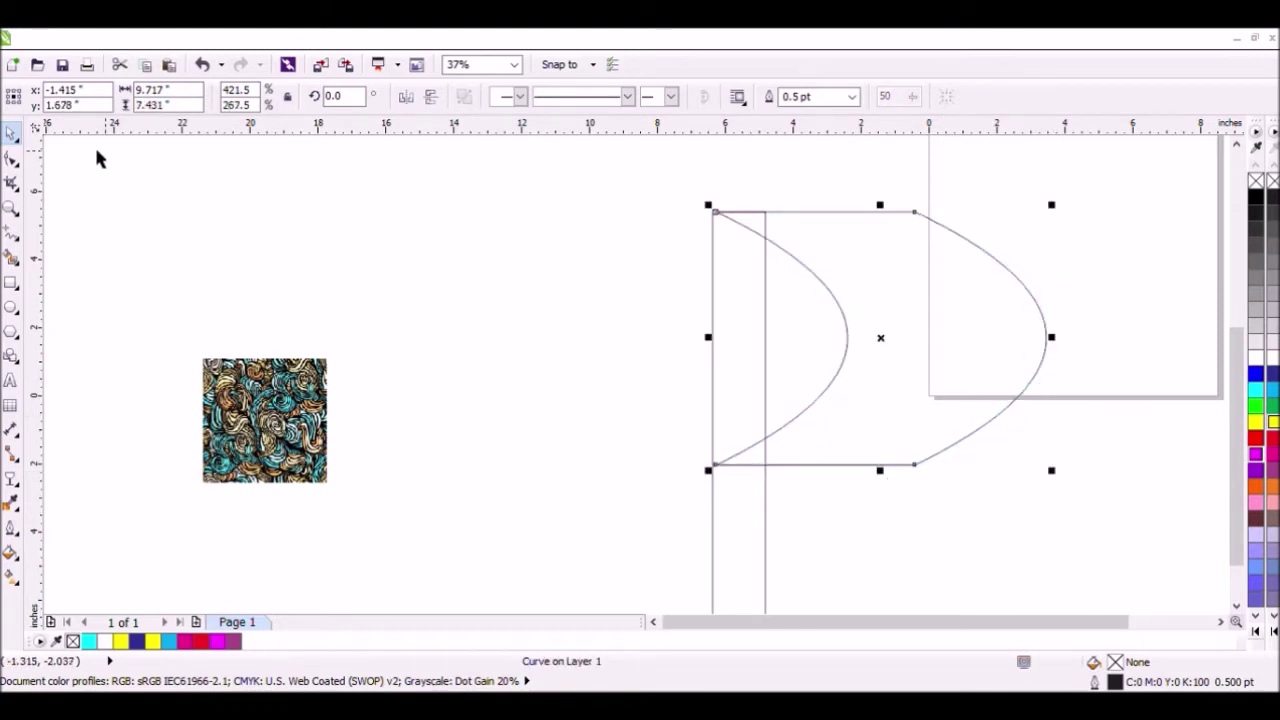
# Move the crescent's two outer corner nodes onto the right edge of the tall bar
pyautogui.click(12, 158)
pyautogui.moveTo(916, 214); pyautogui.dragTo(768, 215)
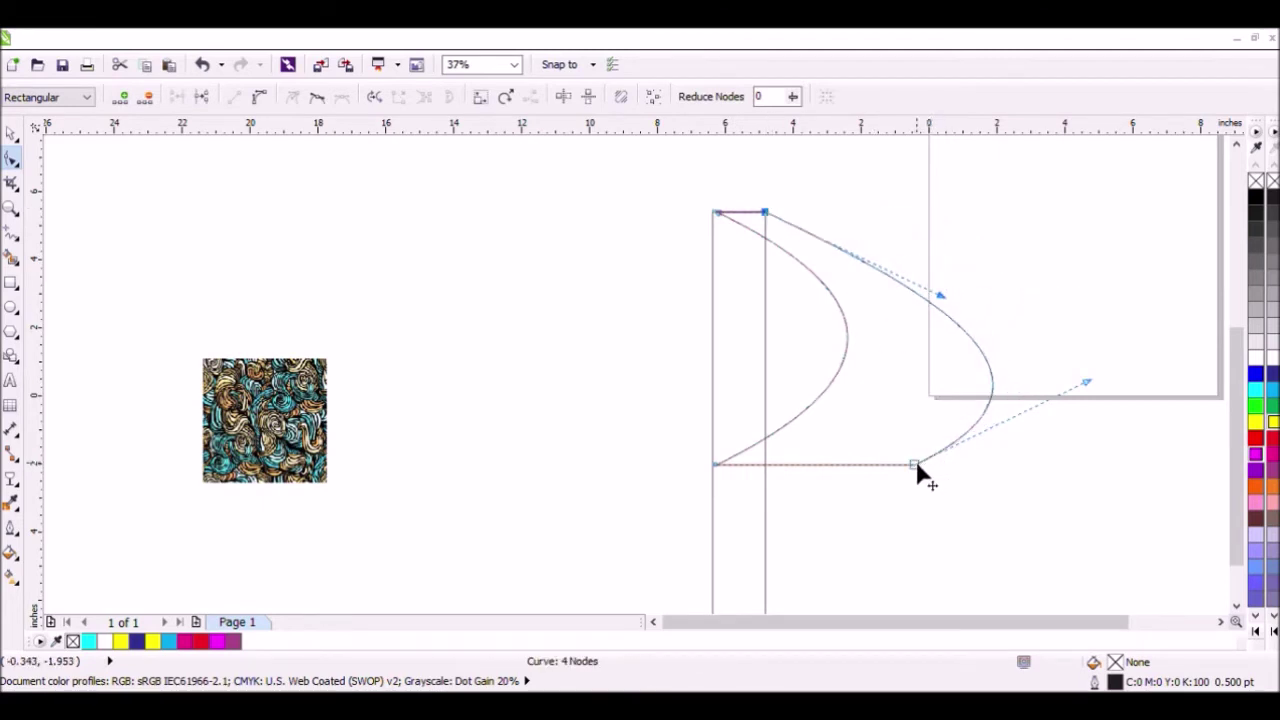
pyautogui.moveTo(913, 464); pyautogui.dragTo(767, 478)
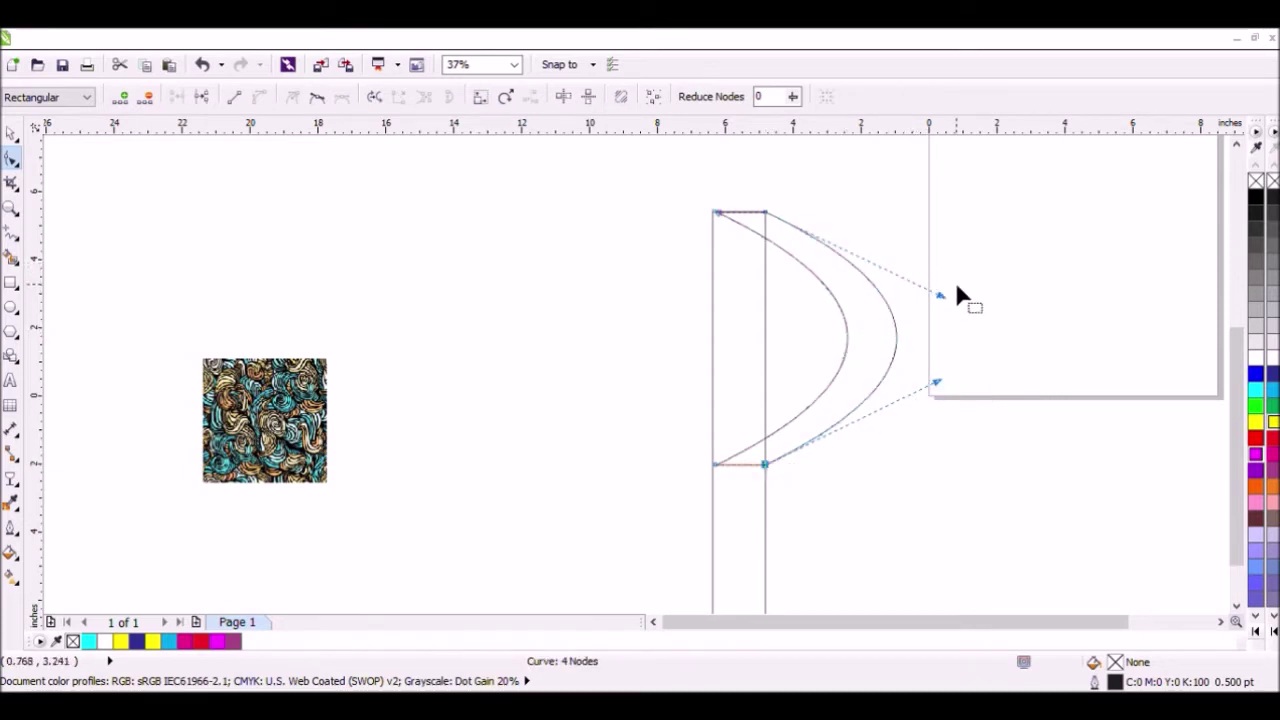
# Adjust the curve handles of the bowl's outer arc to make its upper part fuller
pyautogui.moveTo(939, 296); pyautogui.dragTo(927, 289)
pyautogui.moveTo(925, 352); pyautogui.dragTo(958, 380)
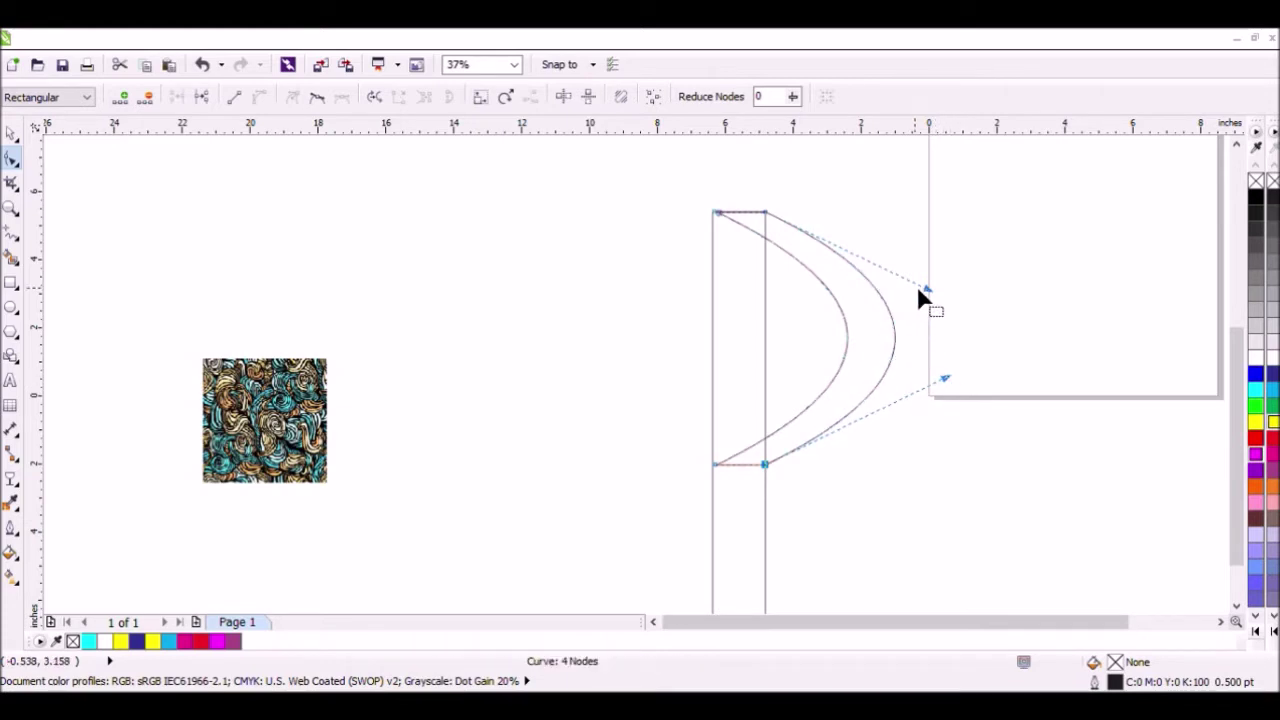
pyautogui.moveTo(928, 291); pyautogui.dragTo(950, 266)
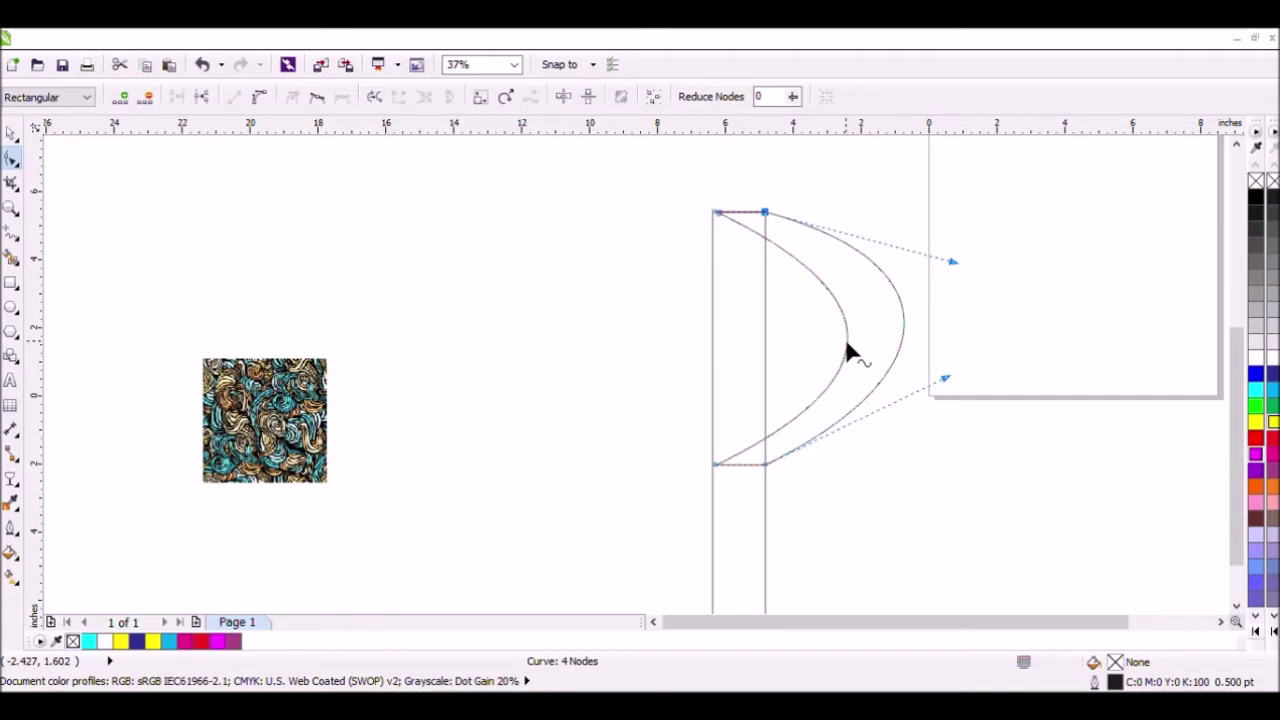
pyautogui.click(846, 344)
pyautogui.scroll(-2, 981, 330)
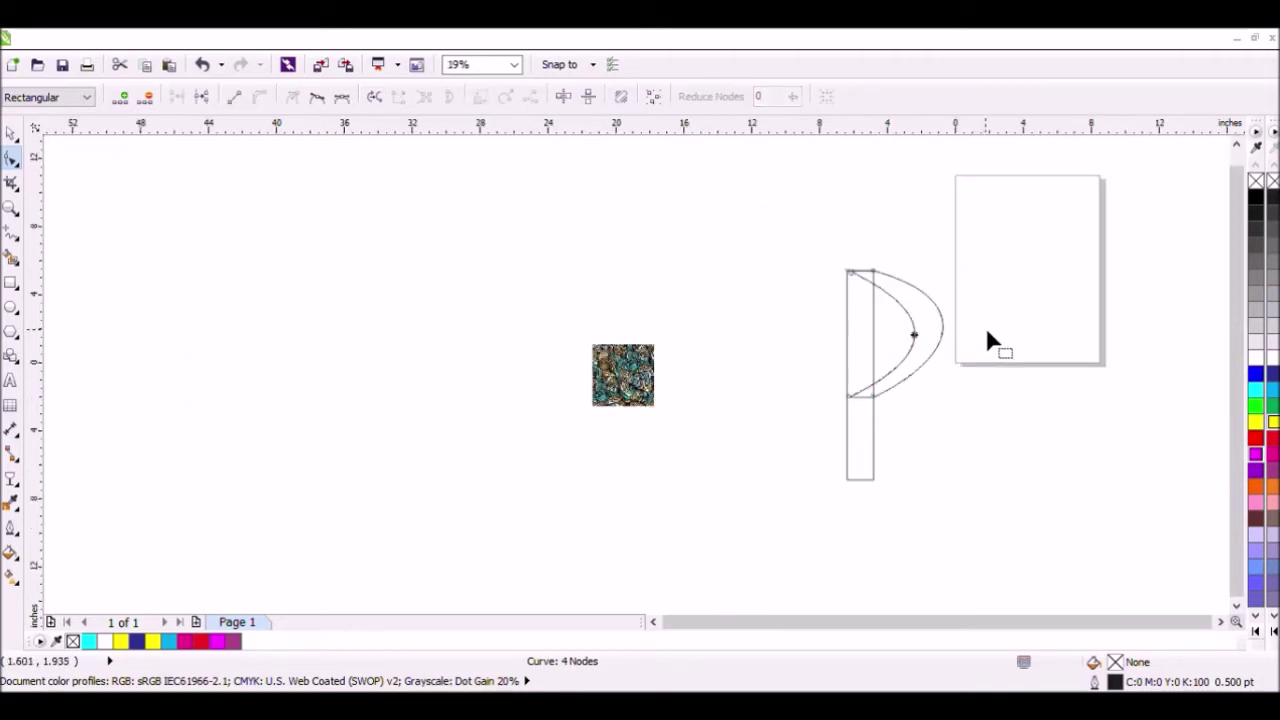
# Make a copy of the tall bar shortened from the top to about 5.63 inches high
pyautogui.click(11, 133)
pyautogui.click(848, 465)
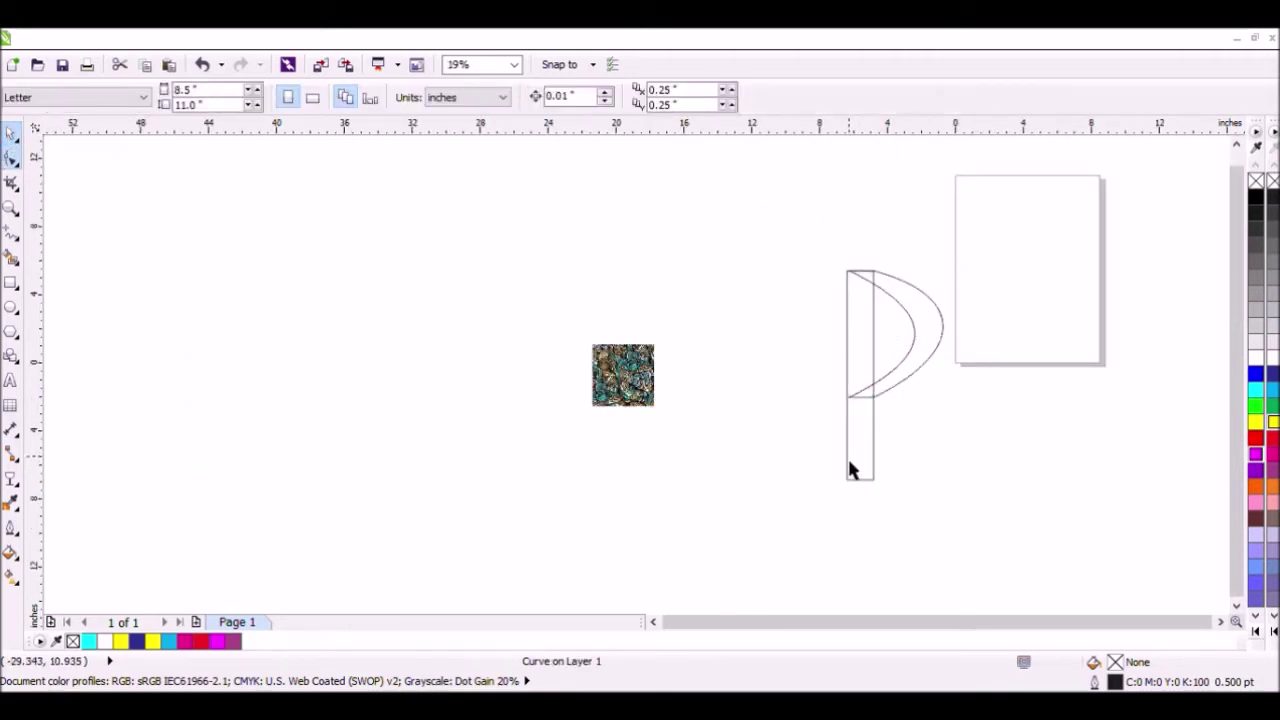
pyautogui.click(869, 276)
pyautogui.moveTo(878, 265); pyautogui.dragTo(886, 391)
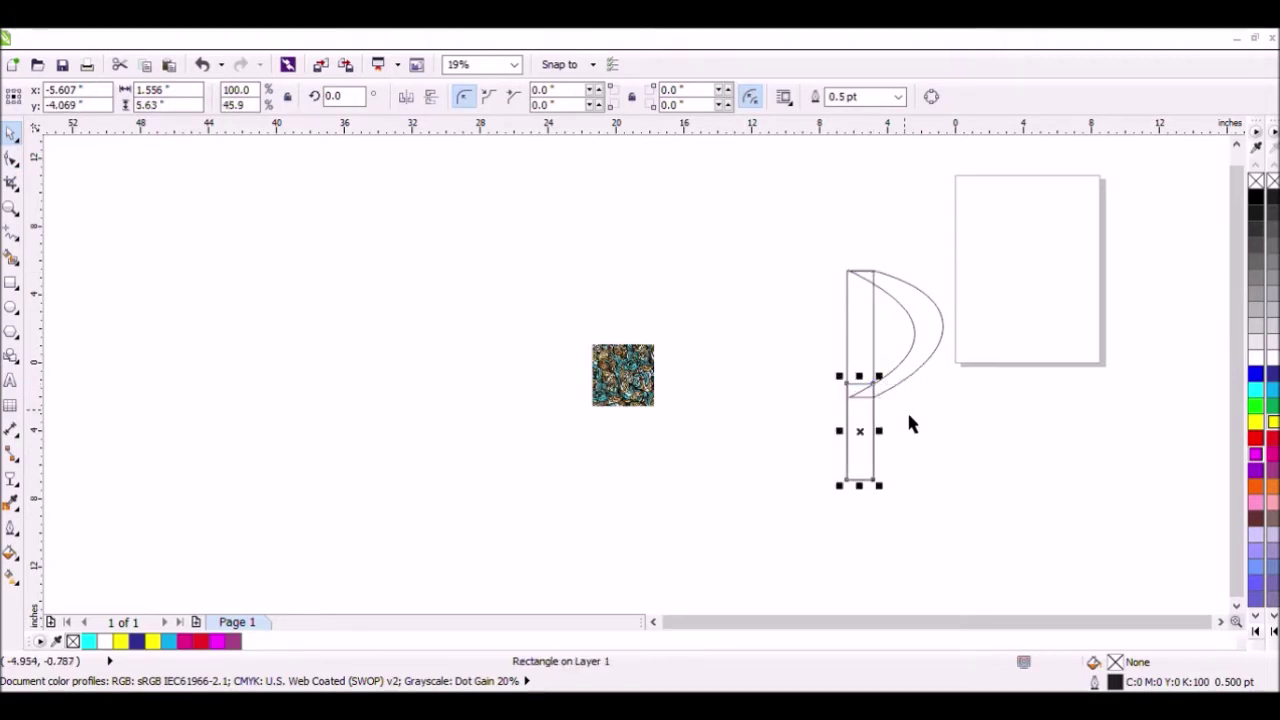
# Rotate the short bar 42 degrees and position it as a diagonal leg starting at the bowl's lower left corner
pyautogui.click(904, 437)
pyautogui.moveTo(863, 458); pyautogui.dragTo(993, 488)
pyautogui.click(908, 463)
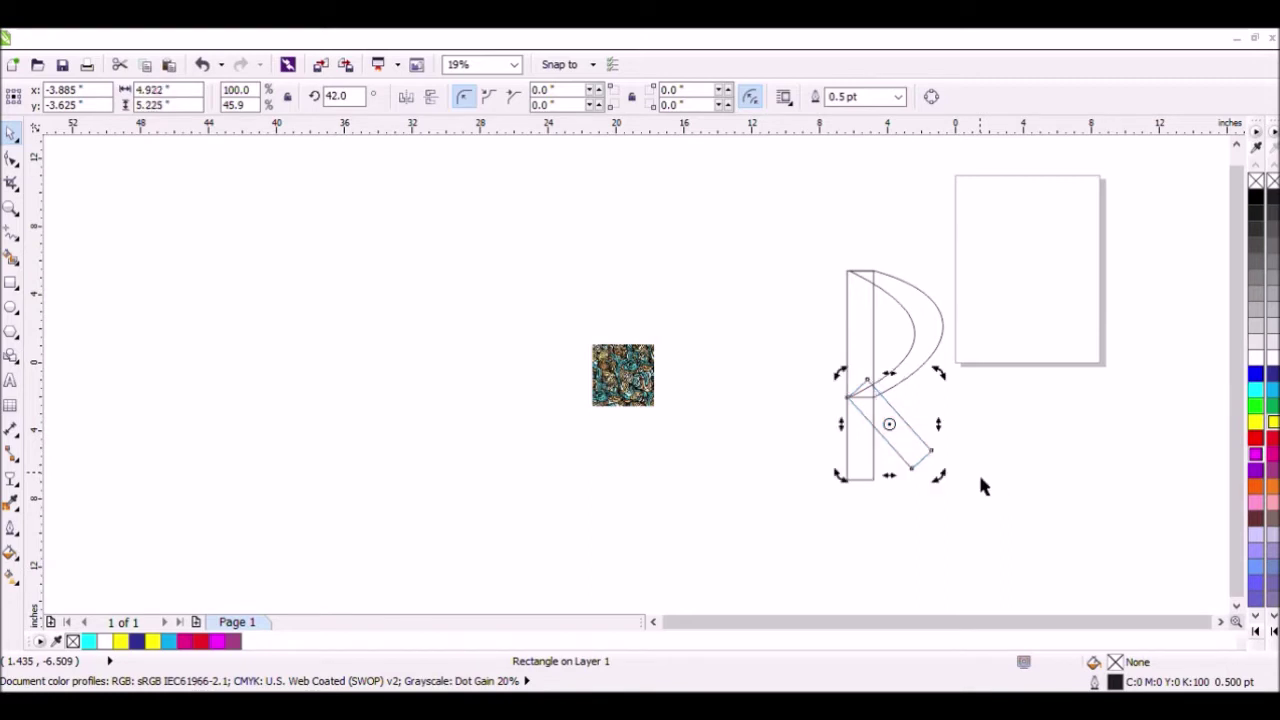
pyautogui.scroll(2, 1007, 471)
pyautogui.click(908, 441)
pyautogui.click(855, 442)
# Convert the diagonal leg to curves, extend its lower end down and right, and align its upper corner node with the bowl
pyautogui.click(13, 158)
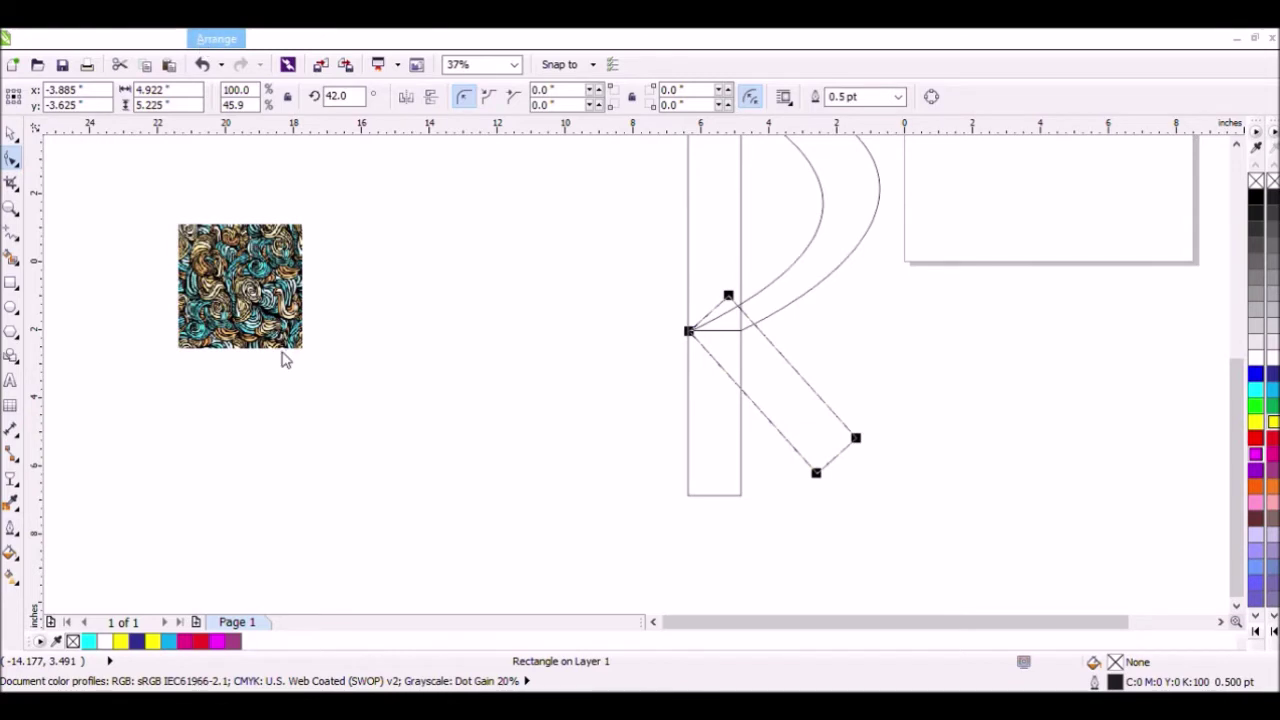
pyautogui.moveTo(948, 416); pyautogui.dragTo(824, 490)
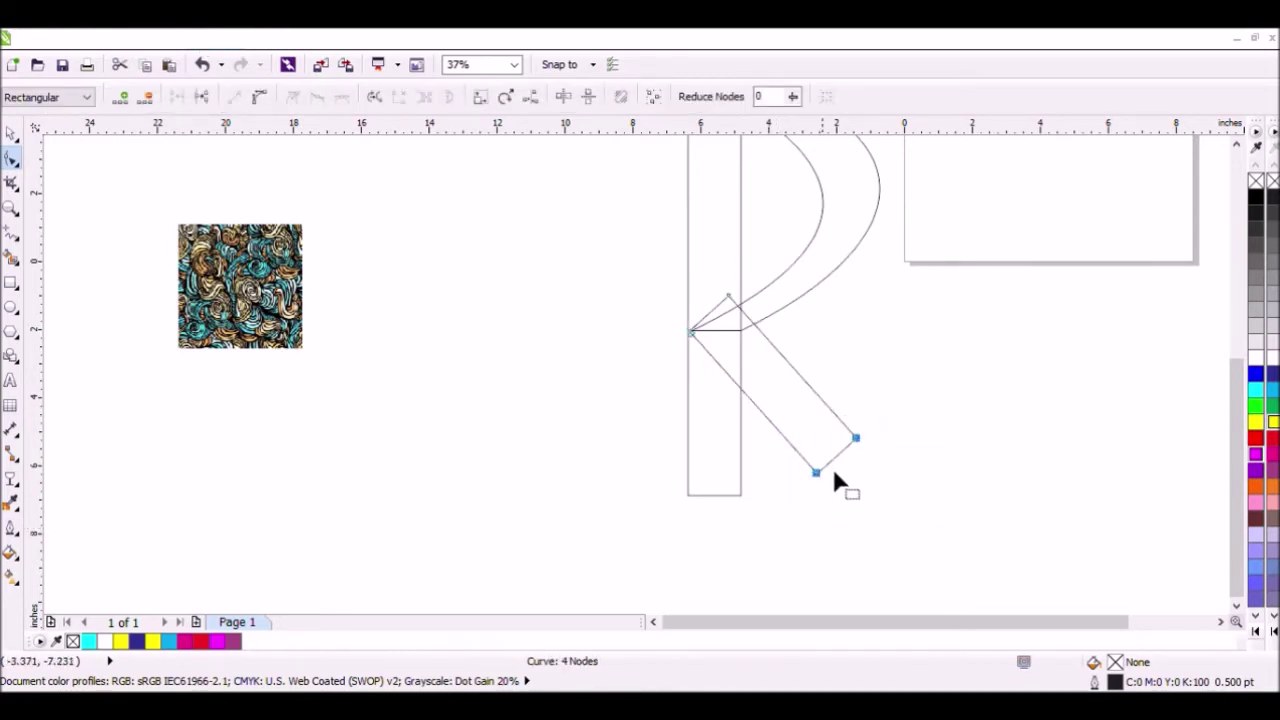
pyautogui.moveTo(858, 440); pyautogui.dragTo(981, 565)
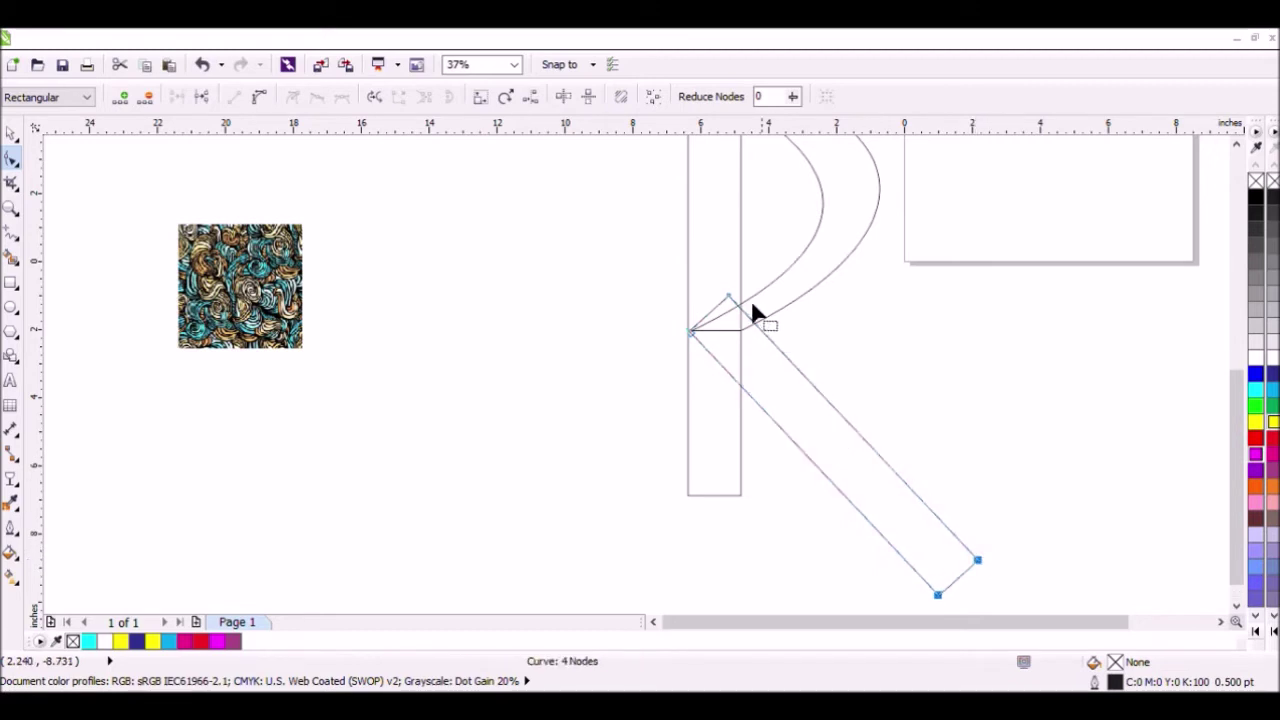
pyautogui.moveTo(731, 299); pyautogui.dragTo(742, 318)
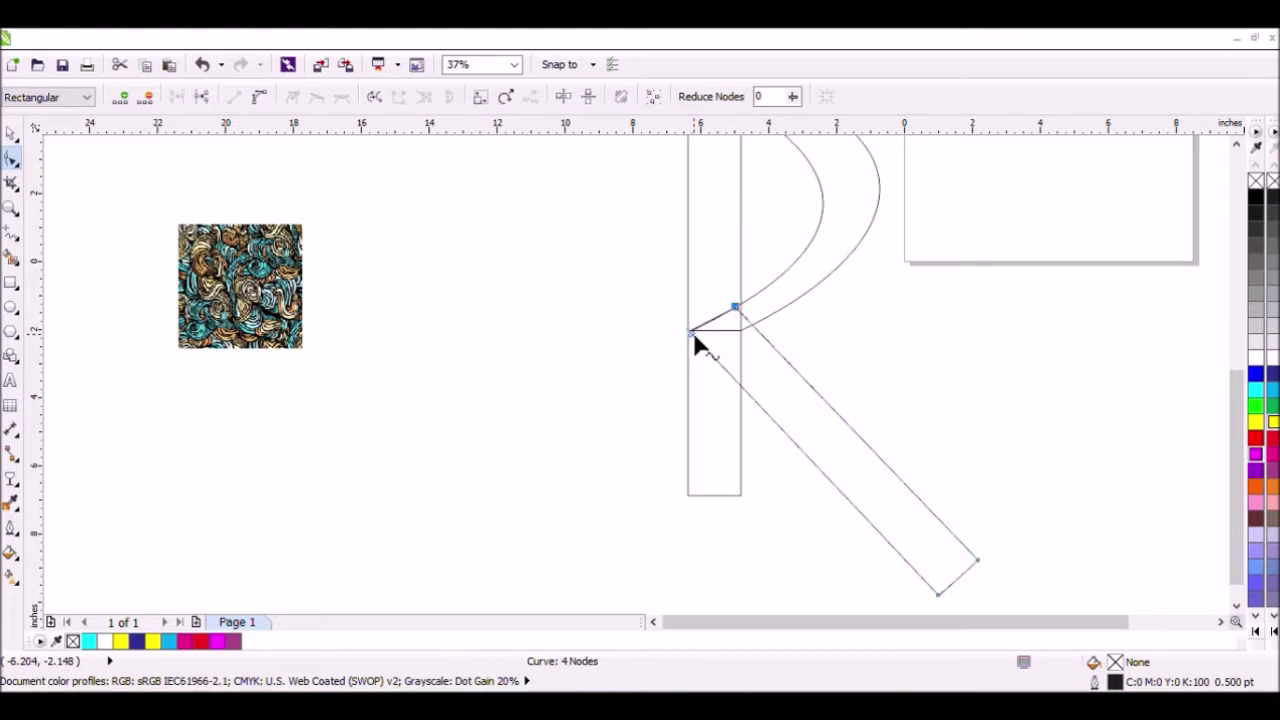
pyautogui.scroll(-2, 780, 329)
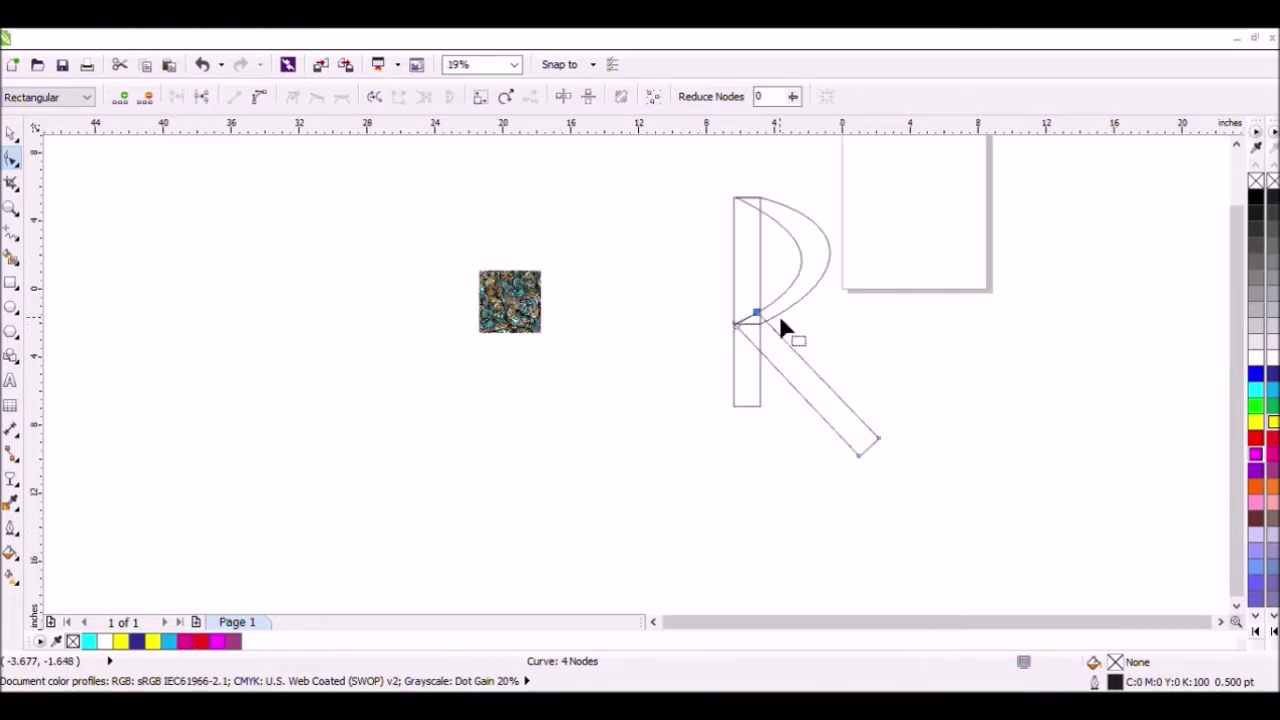
# Weld the bar, bowl and diagonal leg into a single letter R outline
pyautogui.click(11, 133)
pyautogui.moveTo(650, 168); pyautogui.dragTo(978, 510)
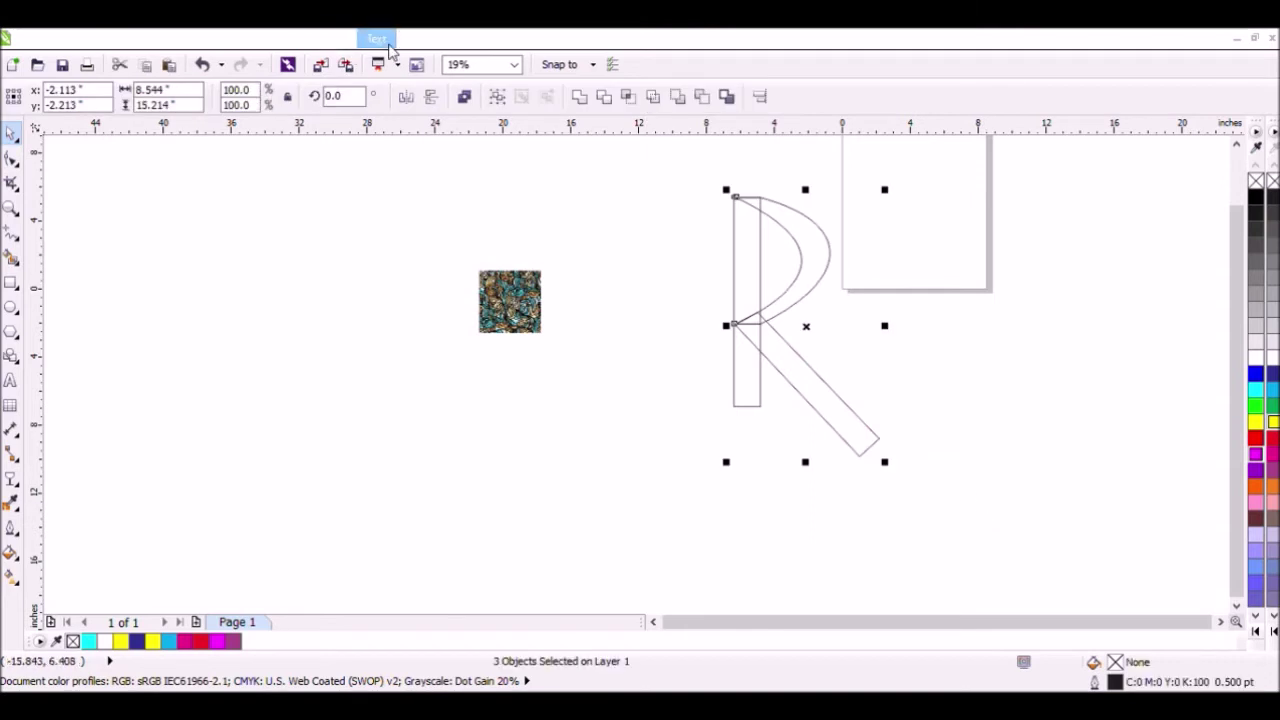
pyautogui.click(579, 96)
pyautogui.click(616, 223)
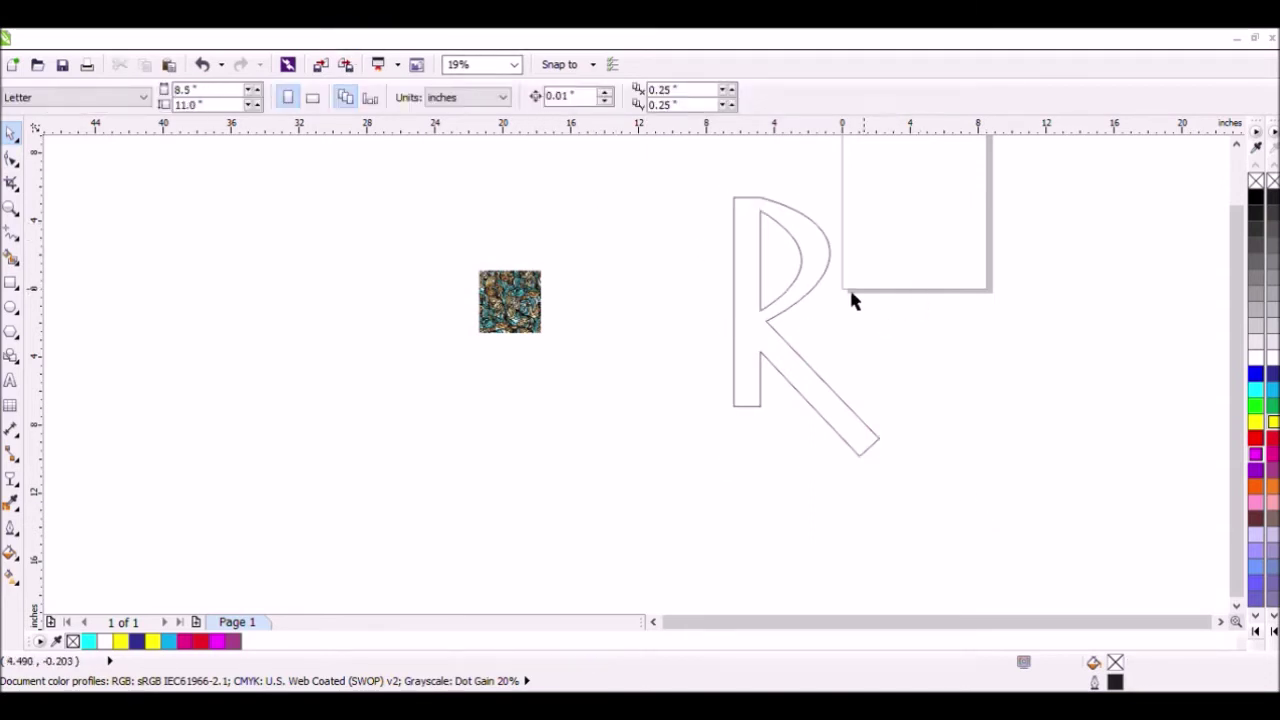
pyautogui.click(811, 272)
pyautogui.click(817, 380)
pyautogui.click(829, 256)
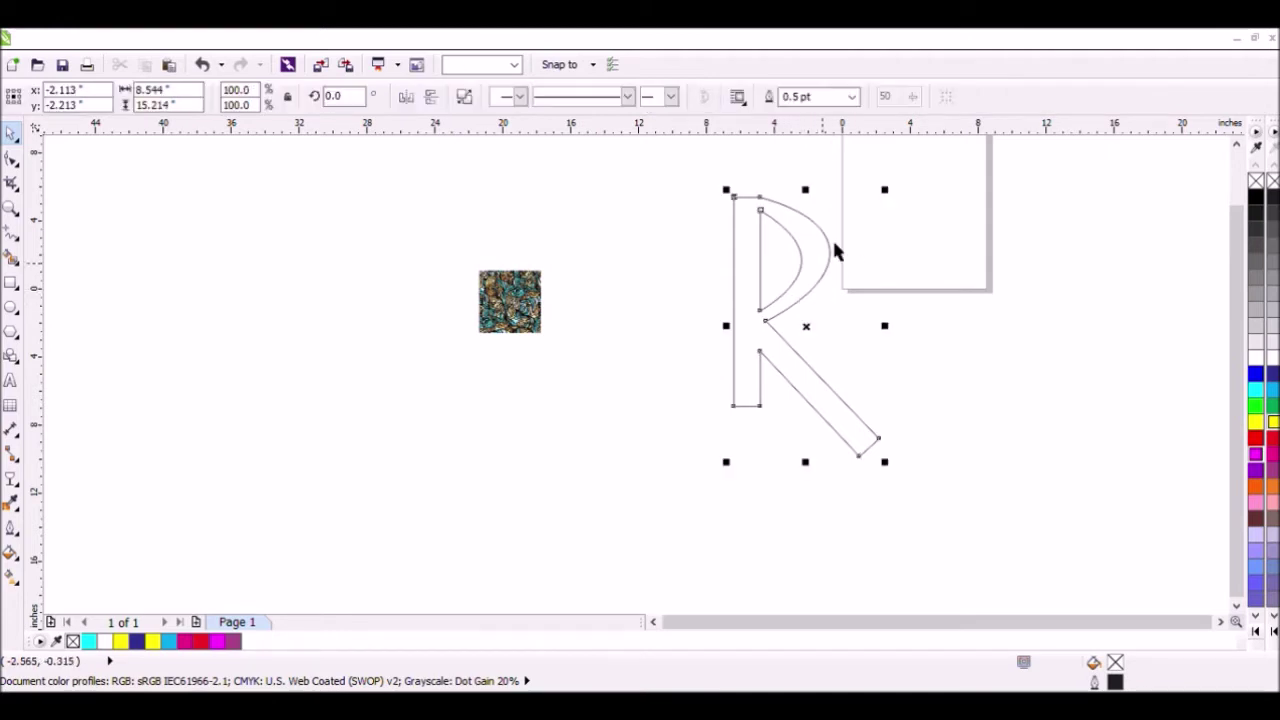
# Draw a circle about 13.94 inches across and position it around the middle of the R
pyautogui.click(11, 307)
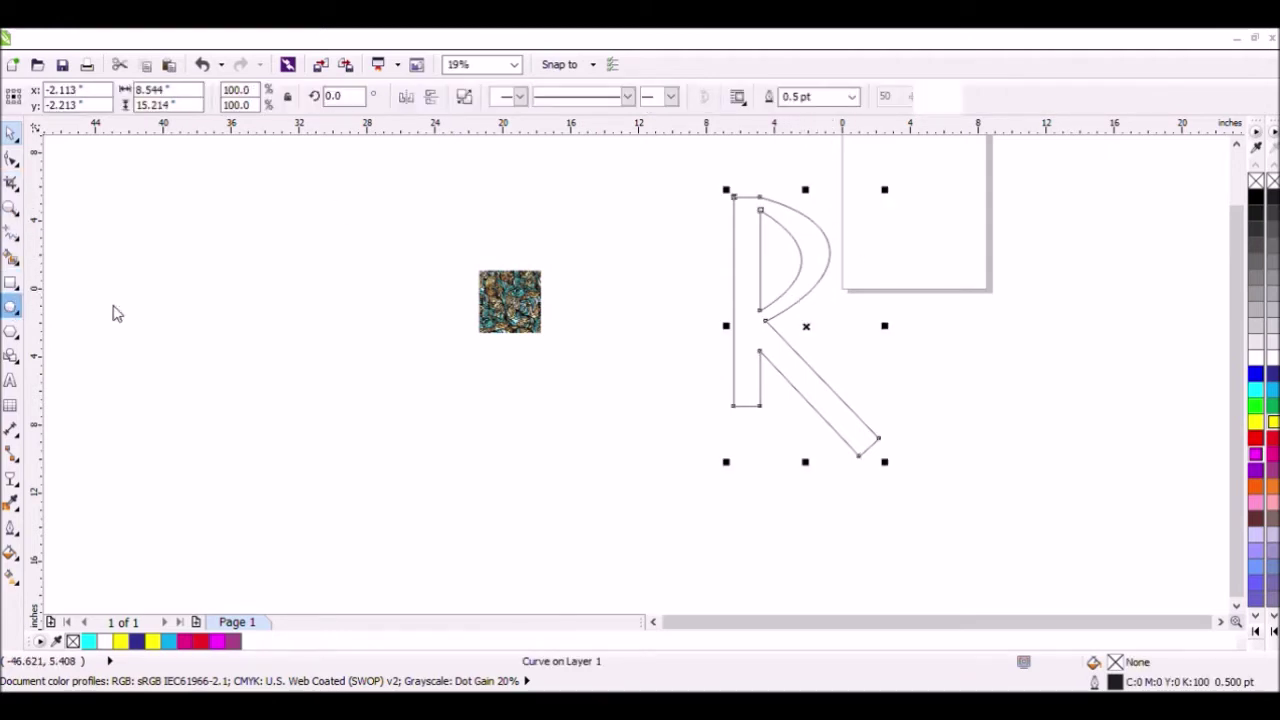
pyautogui.click(708, 219)
pyautogui.moveTo(706, 219); pyautogui.dragTo(849, 460)
pyautogui.moveTo(830, 340); pyautogui.dragTo(785, 338)
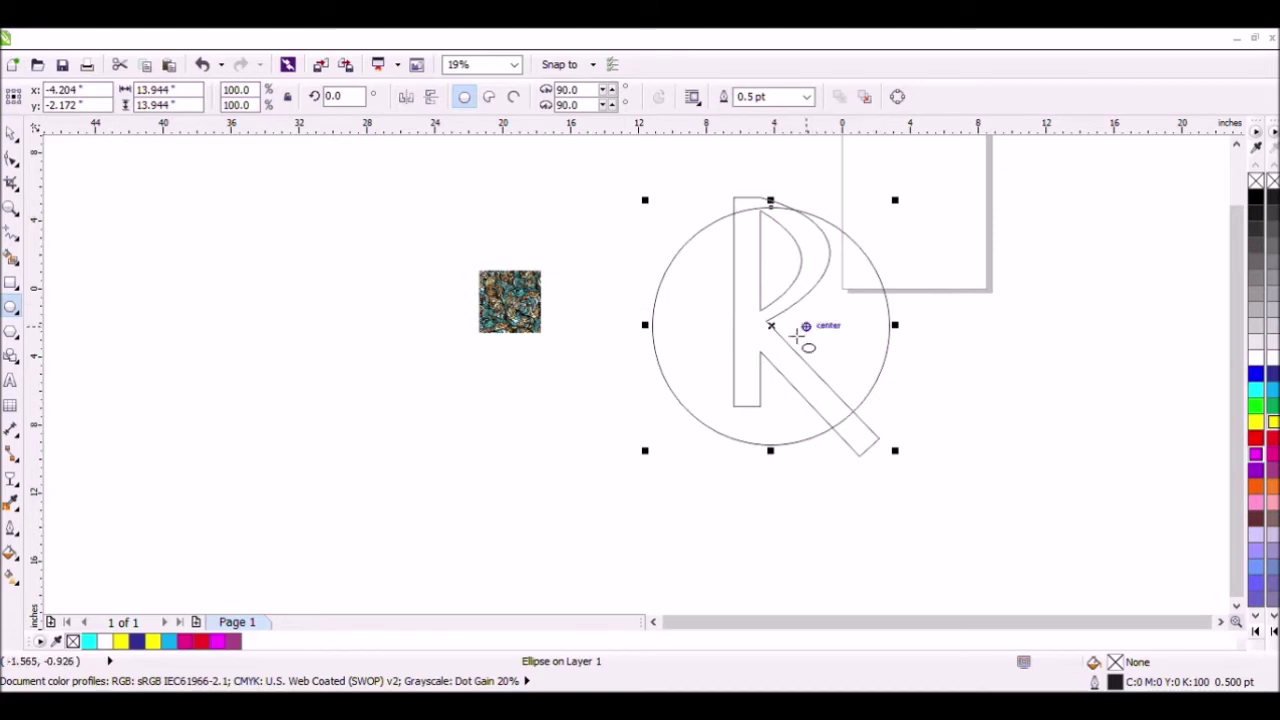
pyautogui.moveTo(785, 336); pyautogui.dragTo(794, 337)
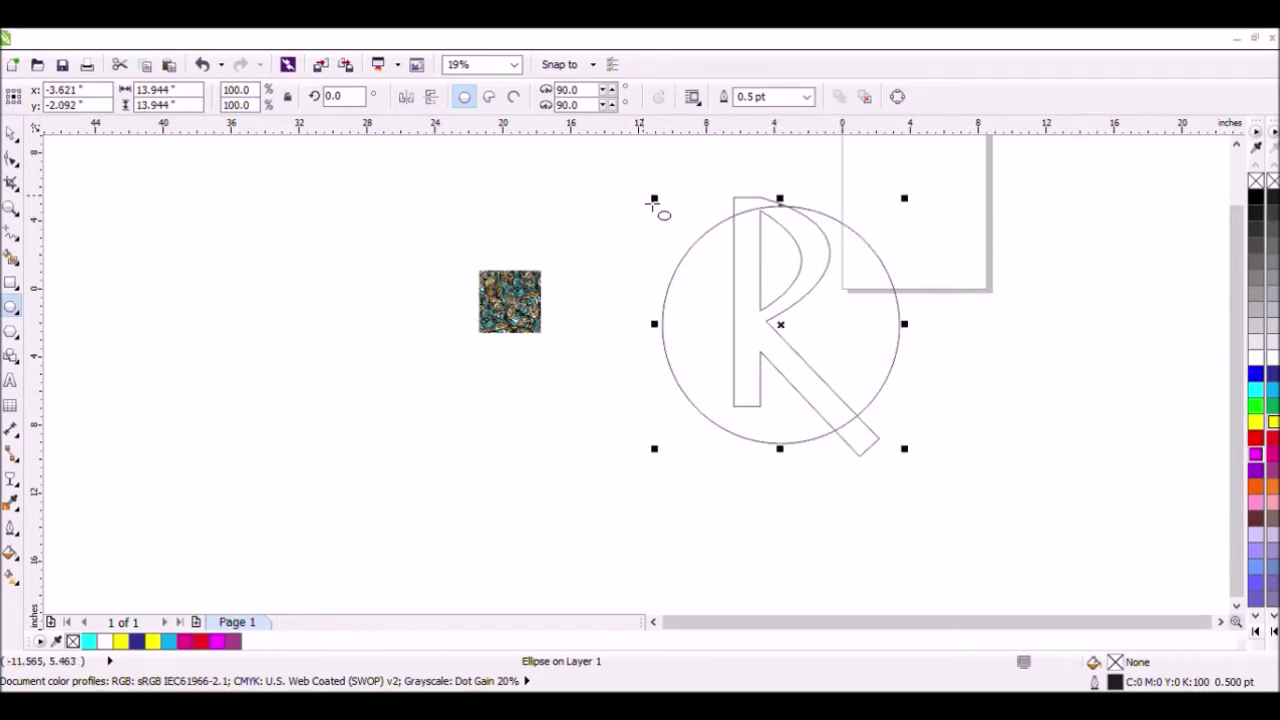
# Add a concentric inner circle about 11.67 inches across and group it with the outer circle
pyautogui.moveTo(665, 213); pyautogui.dragTo(682, 236)
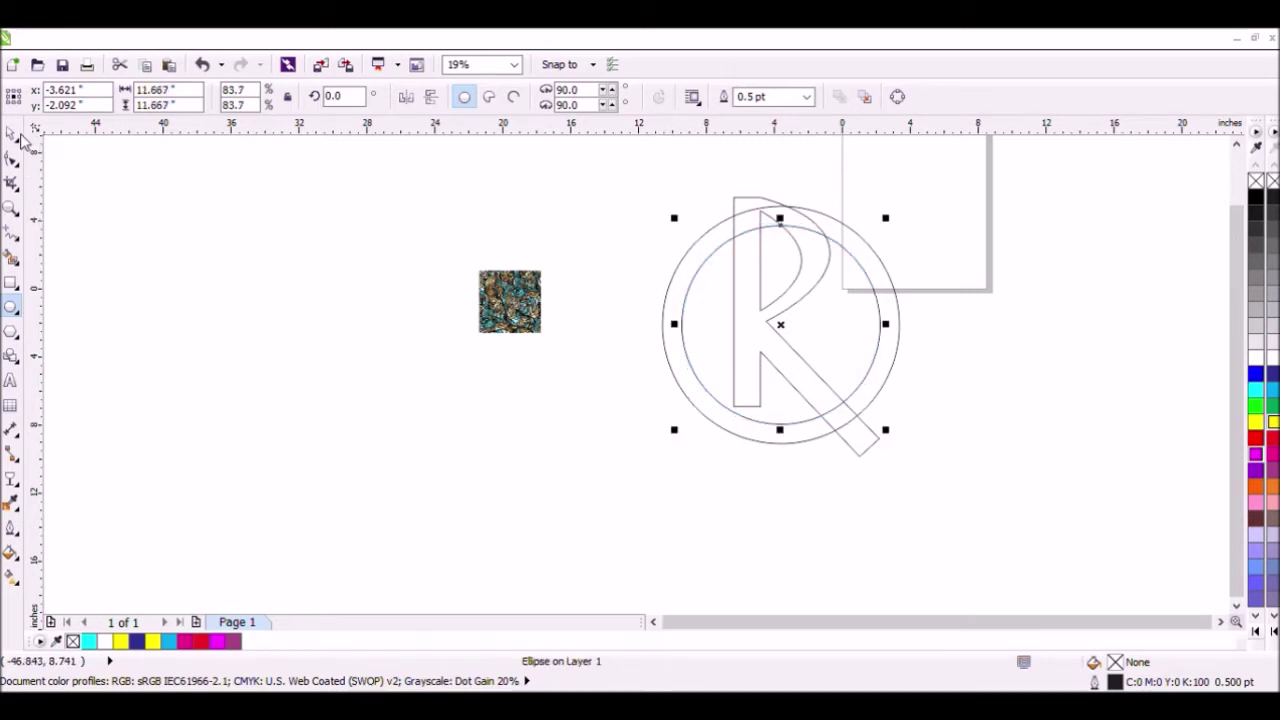
pyautogui.click(605, 180)
pyautogui.click(872, 248)
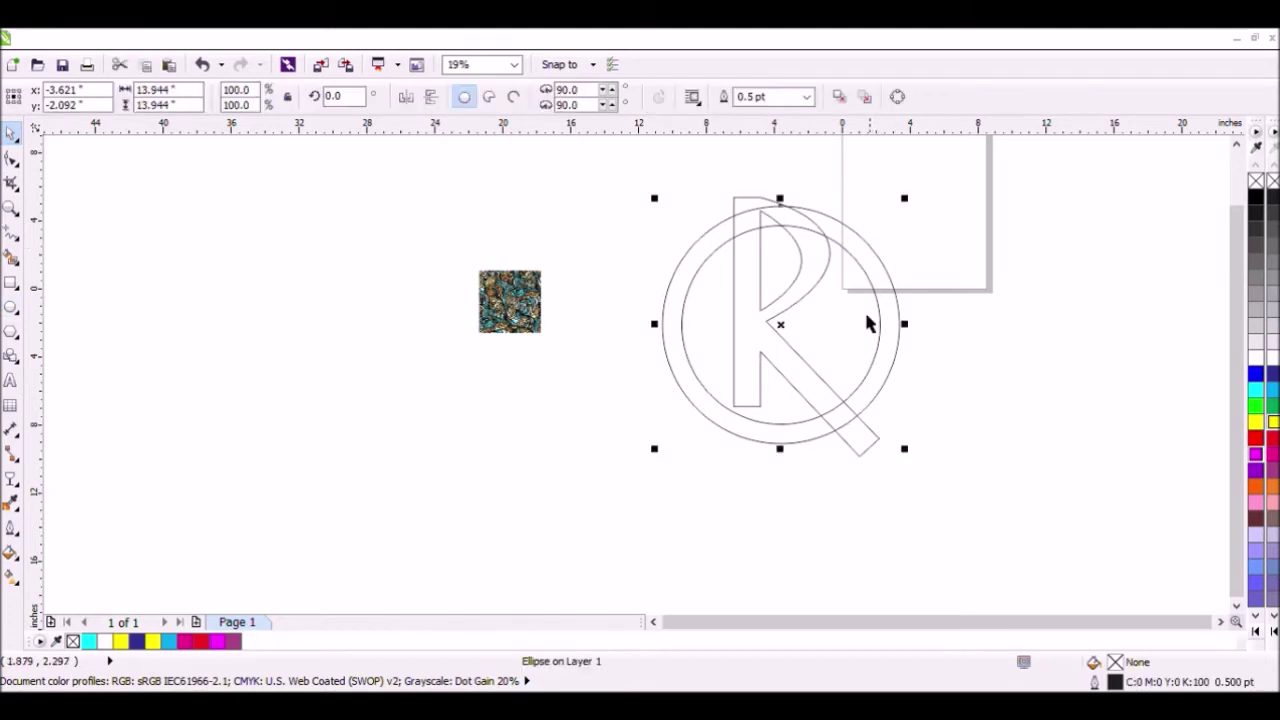
pyautogui.keyDown('shift'); pyautogui.click(866, 367); pyautogui.keyUp('shift')
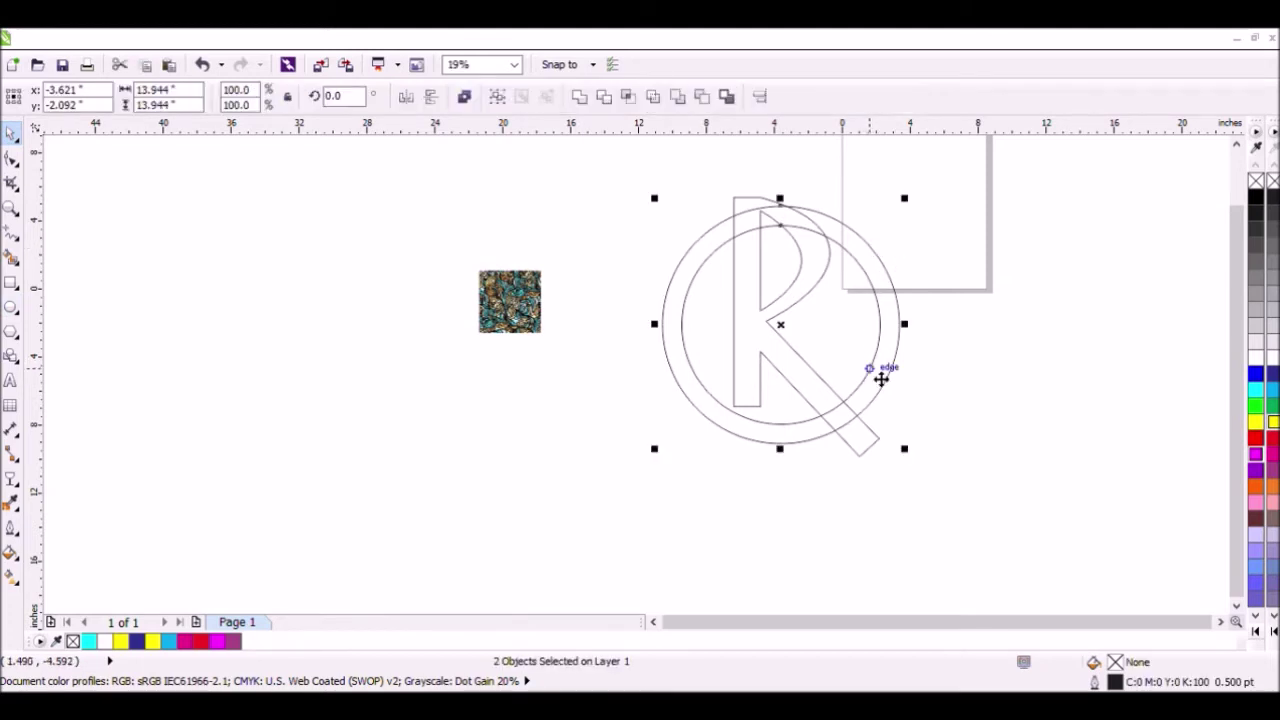
pyautogui.click(498, 97)
pyautogui.click(688, 151)
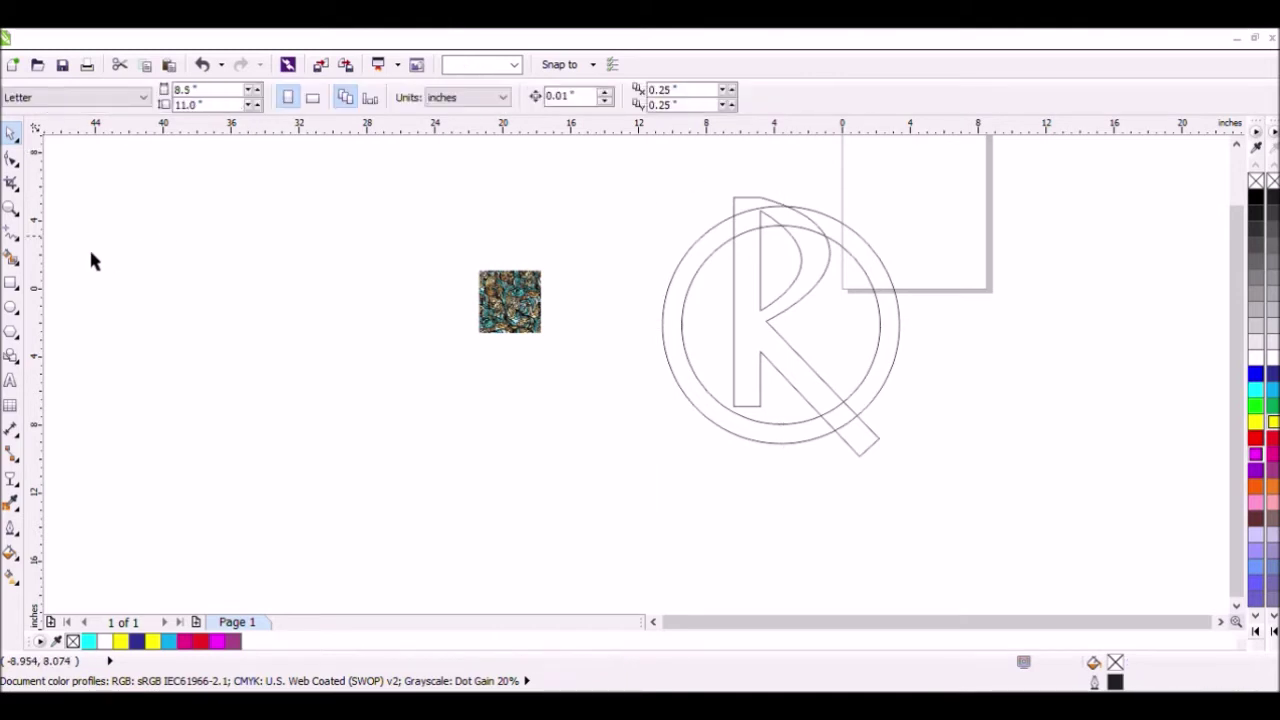
# Draw a rectangle about 6.67 by 6.06 inches over the top of the R and ring, and rotate it about 23.6°
pyautogui.click(11, 282)
pyautogui.moveTo(729, 188); pyautogui.dragTo(843, 292)
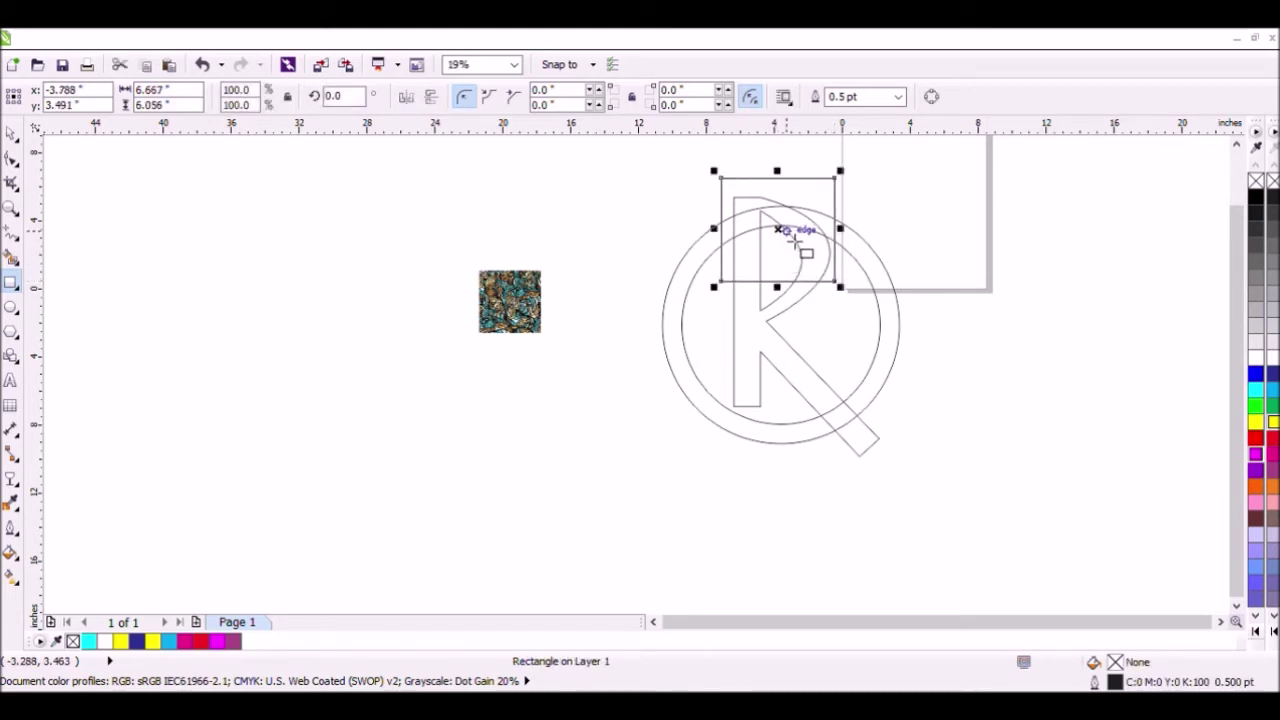
pyautogui.click(790, 240)
pyautogui.moveTo(845, 296); pyautogui.dragTo(878, 312)
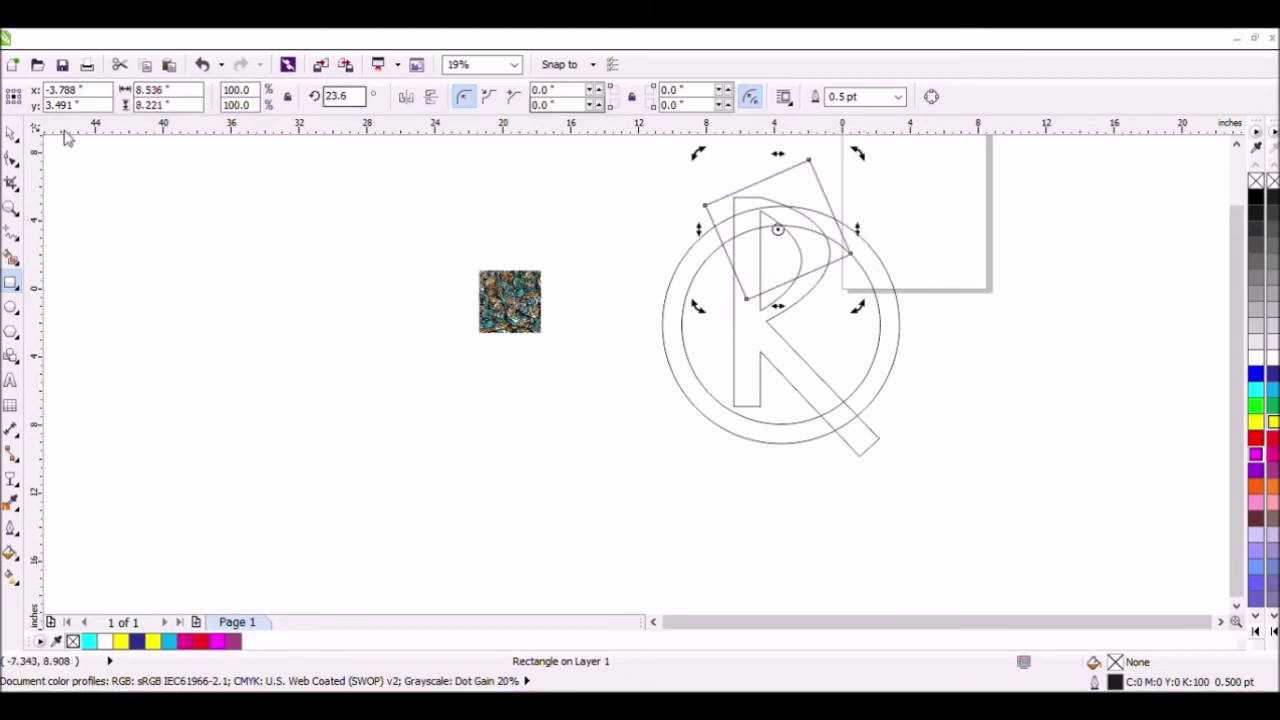
# Trim the ring with the rotated rectangle to open a gap around the R's bowl, and delete the rectangle
pyautogui.click(12, 137)
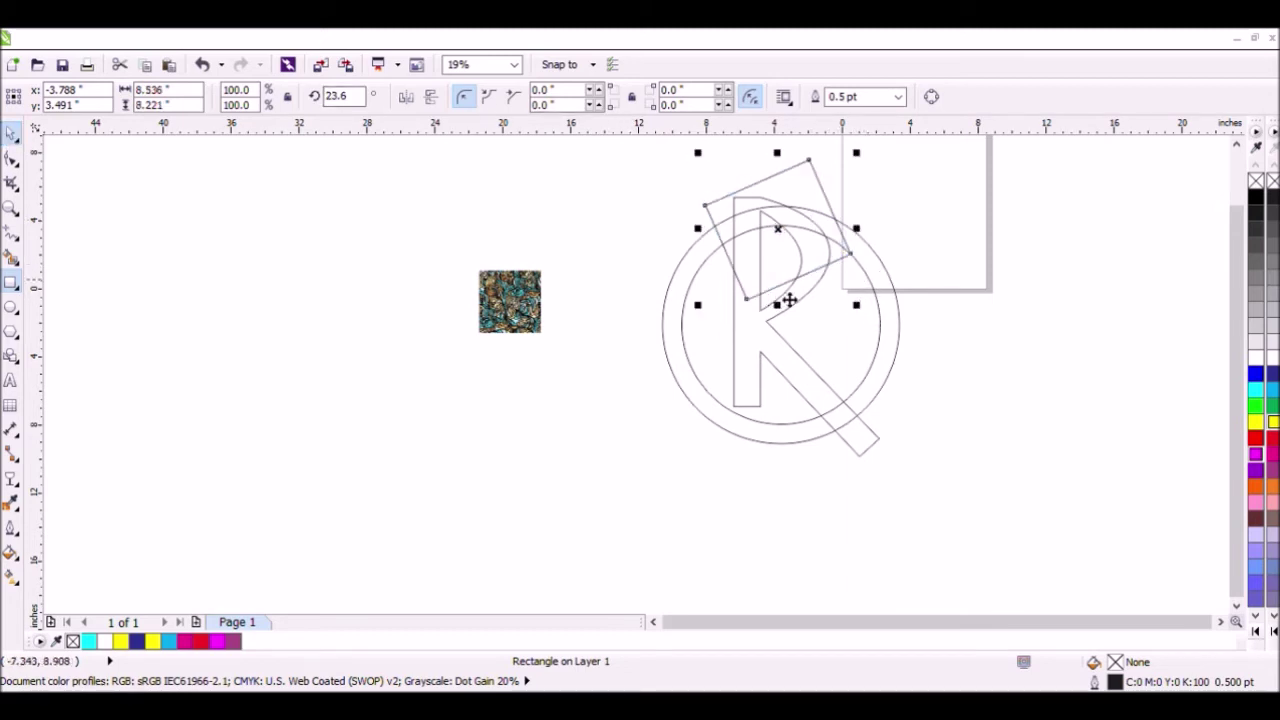
pyautogui.keyDown('shift'); pyautogui.click(893, 281); pyautogui.keyUp('shift')
pyautogui.click(603, 96)
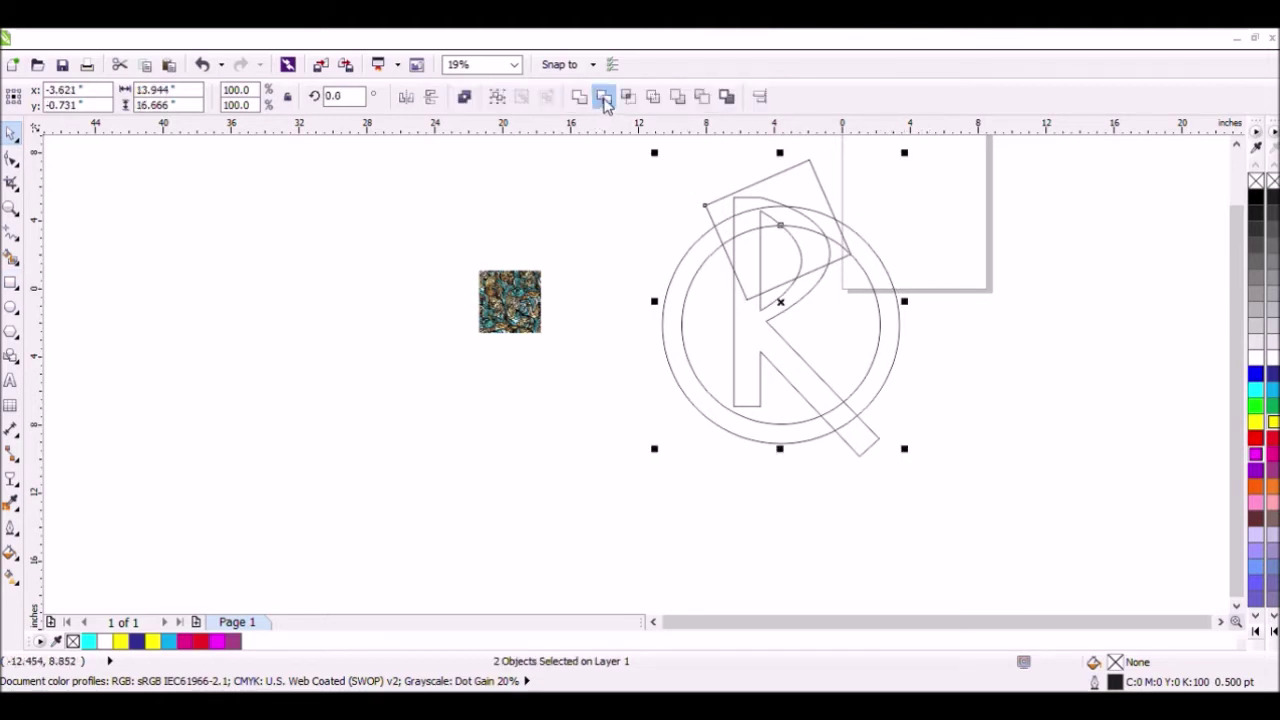
pyautogui.click(910, 193)
pyautogui.moveTo(823, 193); pyautogui.dragTo(1118, 347)
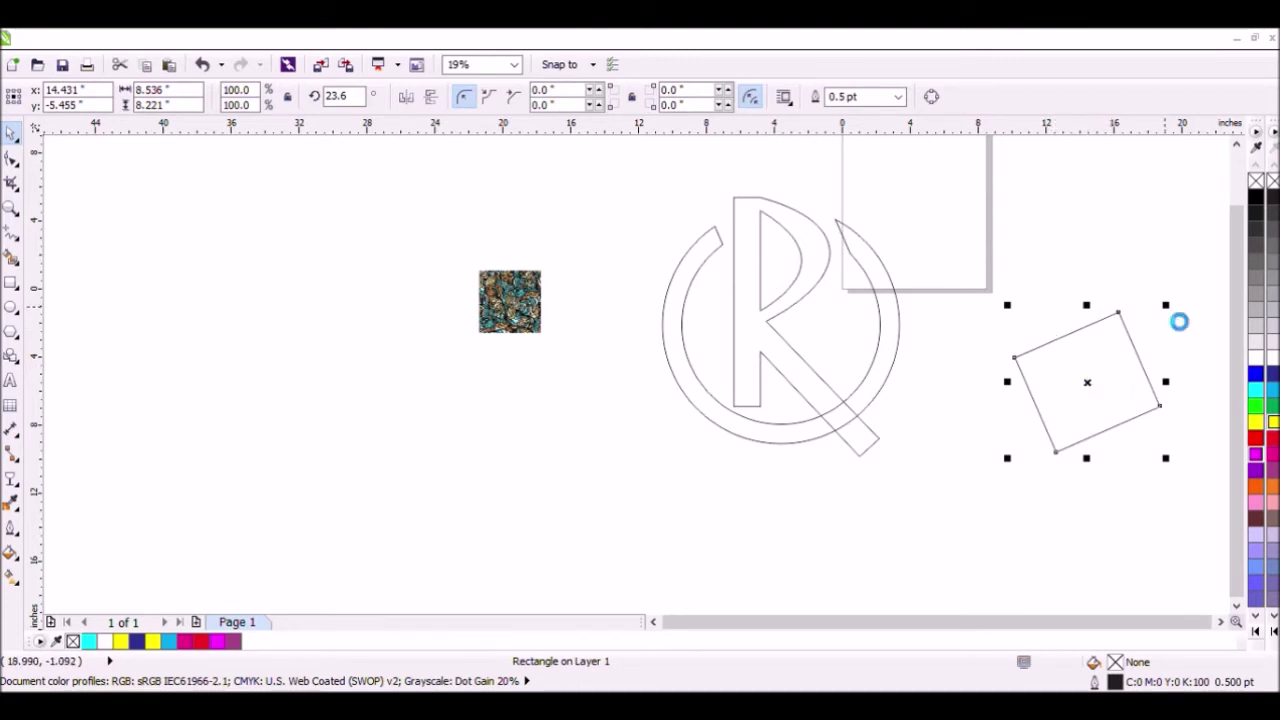
pyautogui.press('Delete')
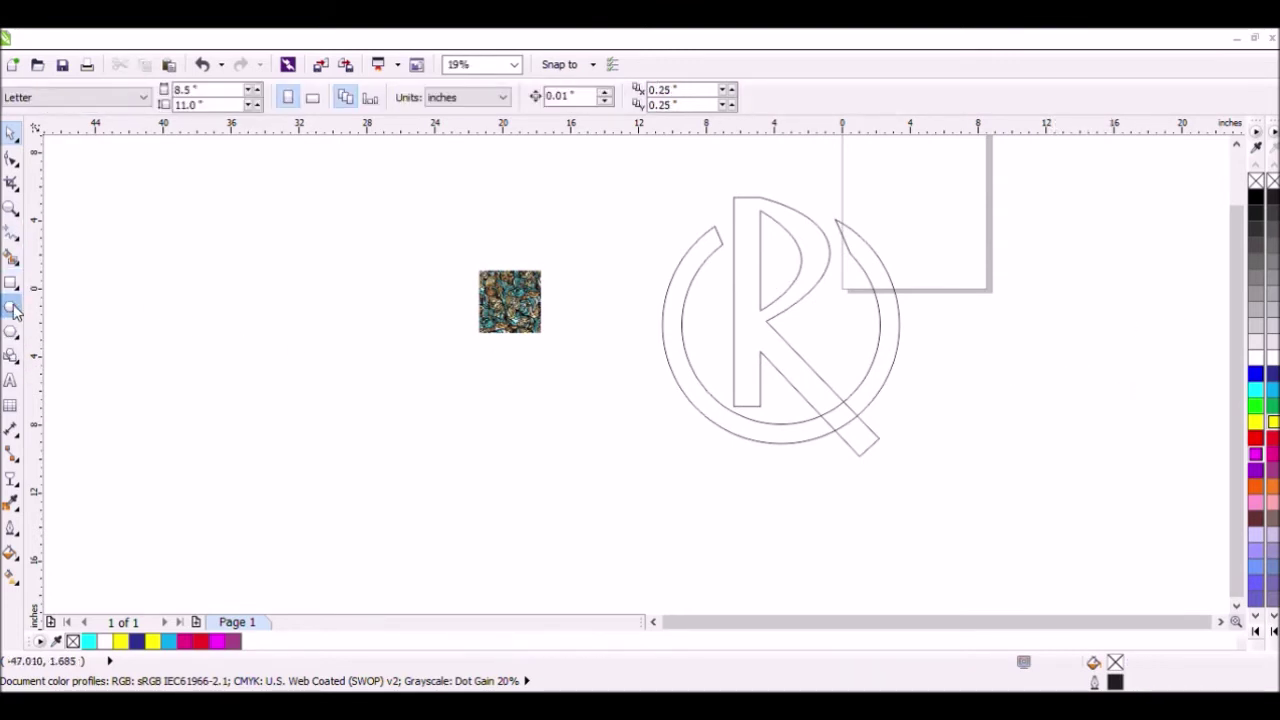
# Draw a narrow rectangle about 2.67 by 7.39 inches across the R's diagonal leg and the lower part of the ring
pyautogui.click(11, 283)
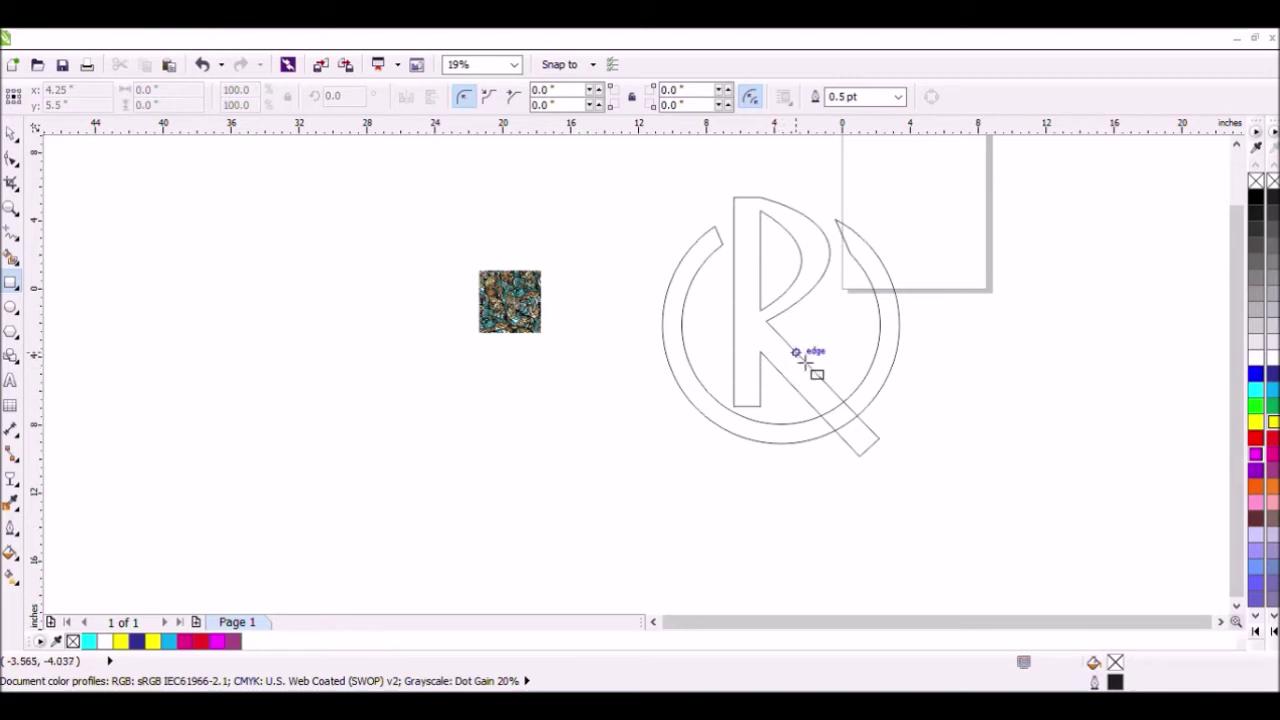
pyautogui.click(812, 362)
pyautogui.moveTo(812, 362); pyautogui.dragTo(851, 478)
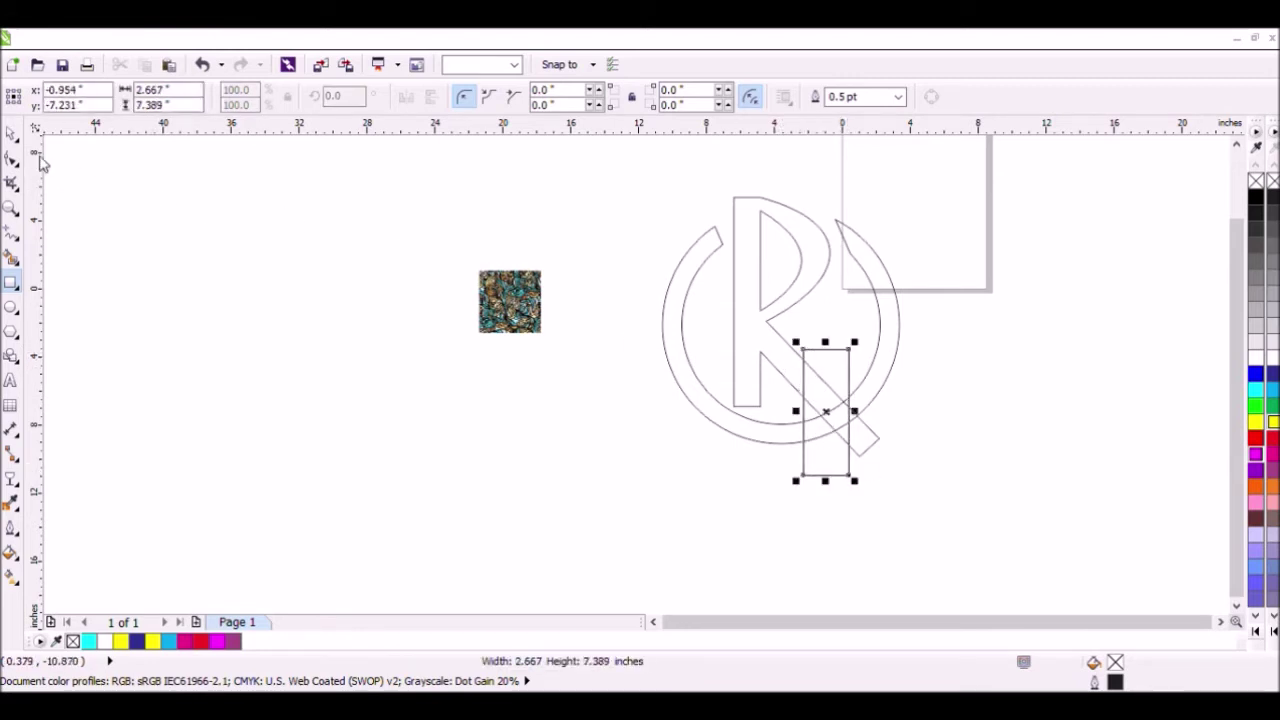
# Rotate the narrow rectangle about 44.9° to match the diagonal leg and position it evenly around the leg
pyautogui.click(11, 133)
pyautogui.click(838, 478)
pyautogui.moveTo(866, 484); pyautogui.dragTo(956, 472)
pyautogui.click(1003, 408)
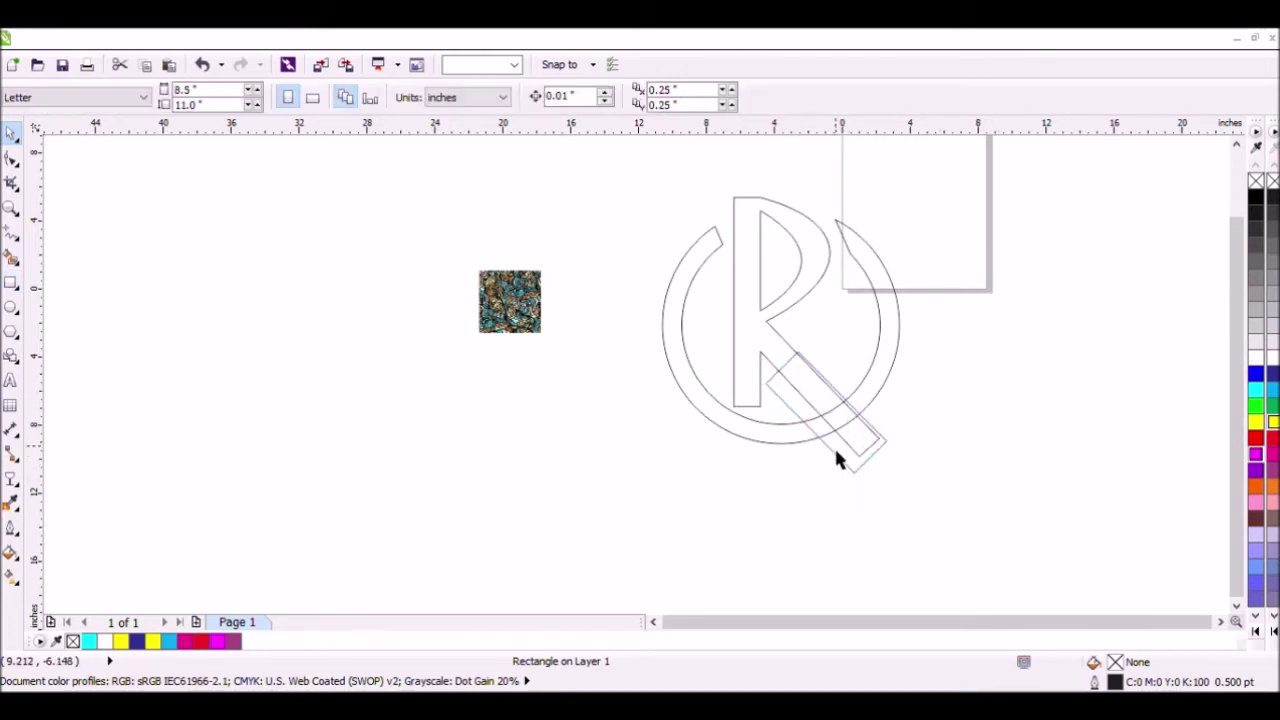
pyautogui.moveTo(837, 457); pyautogui.dragTo(862, 460)
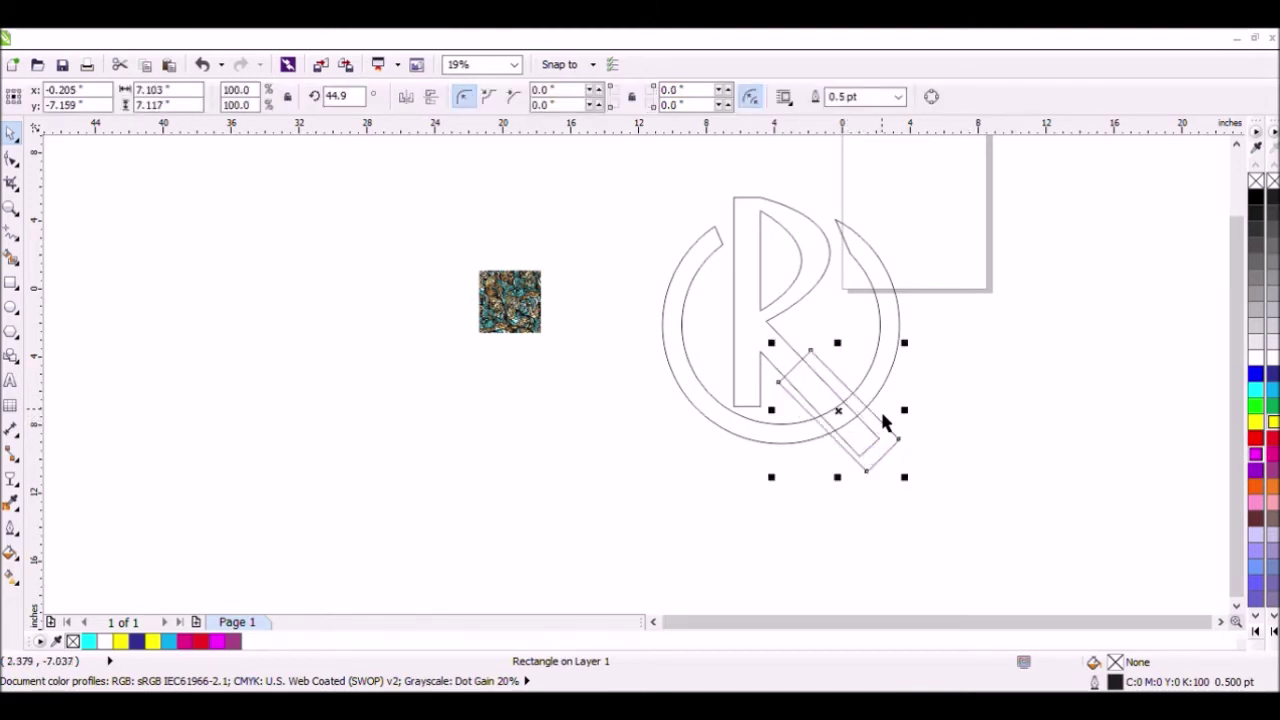
pyautogui.scroll(2, 885, 418)
pyautogui.moveTo(822, 431)
pyautogui.mouseDown()
pyautogui.moveTo(811, 420)
pyautogui.moveTo(805, 438)
pyautogui.mouseUp()
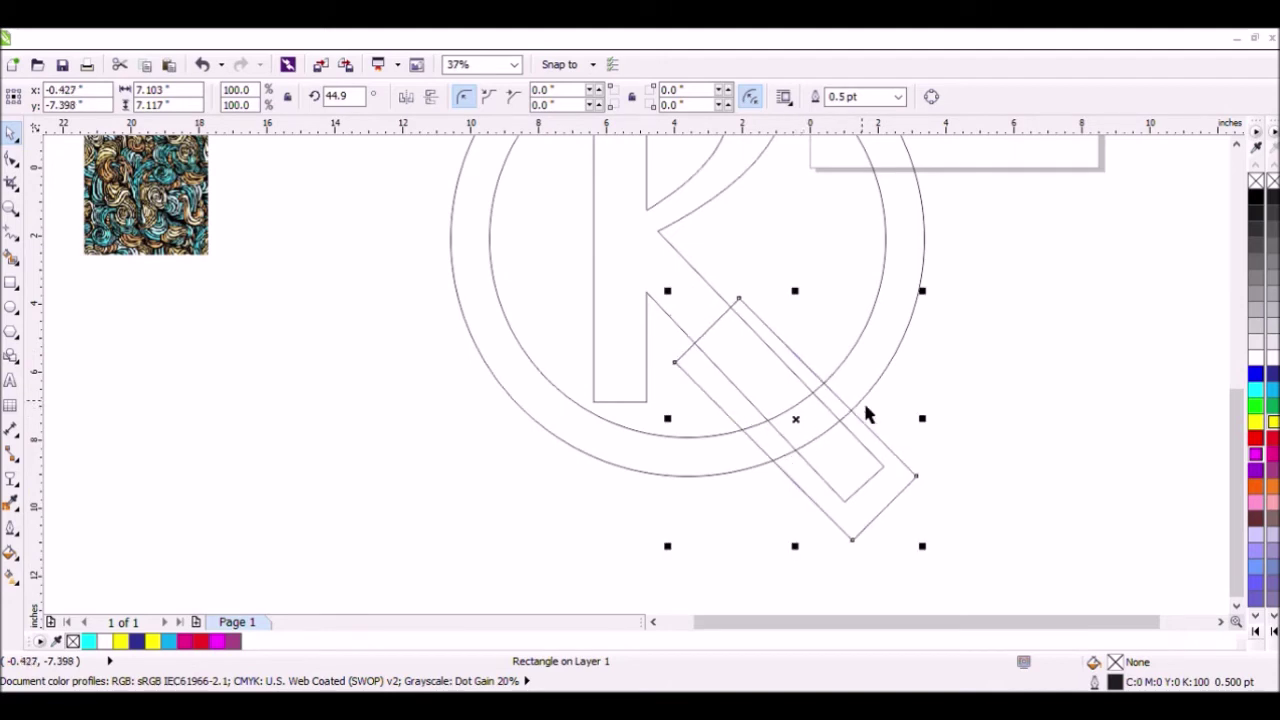
pyautogui.click(1037, 359)
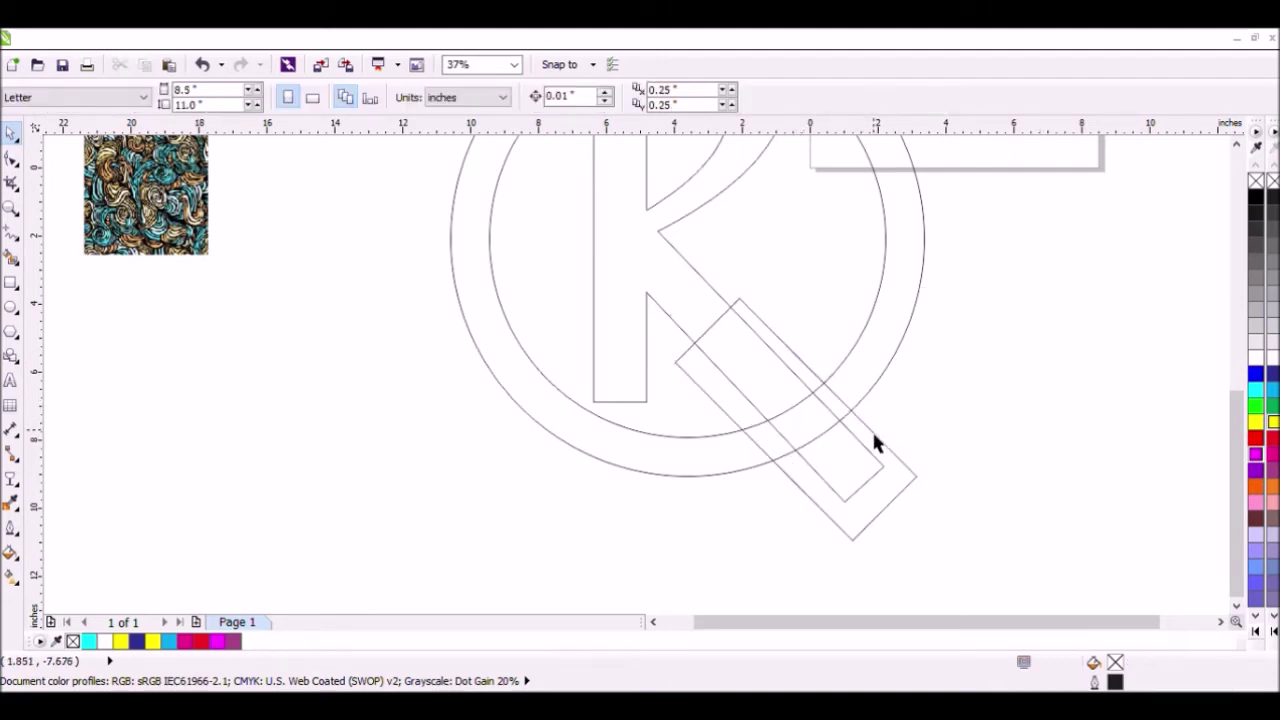
# Trim the ring with the tilted rectangle to leave a gap around the diagonal leg, and delete the rectangle
pyautogui.click(871, 435)
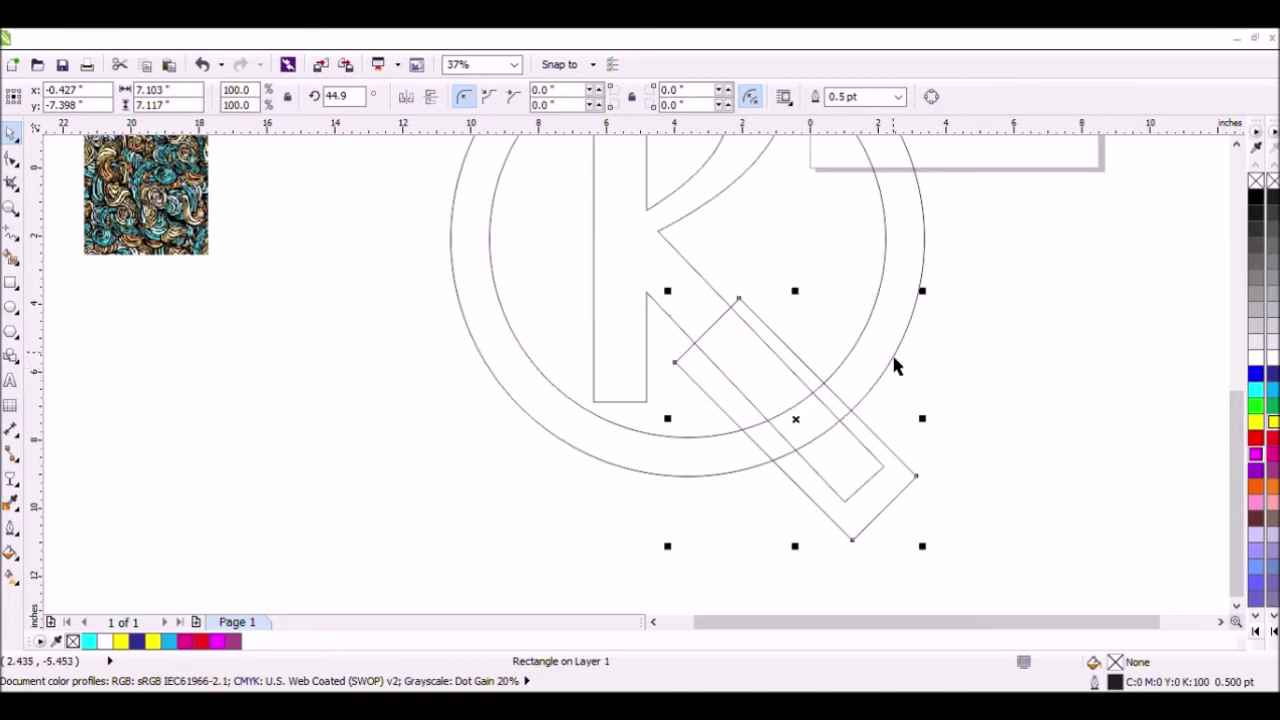
pyautogui.keyDown('shift'); pyautogui.click(895, 367); pyautogui.keyUp('shift')
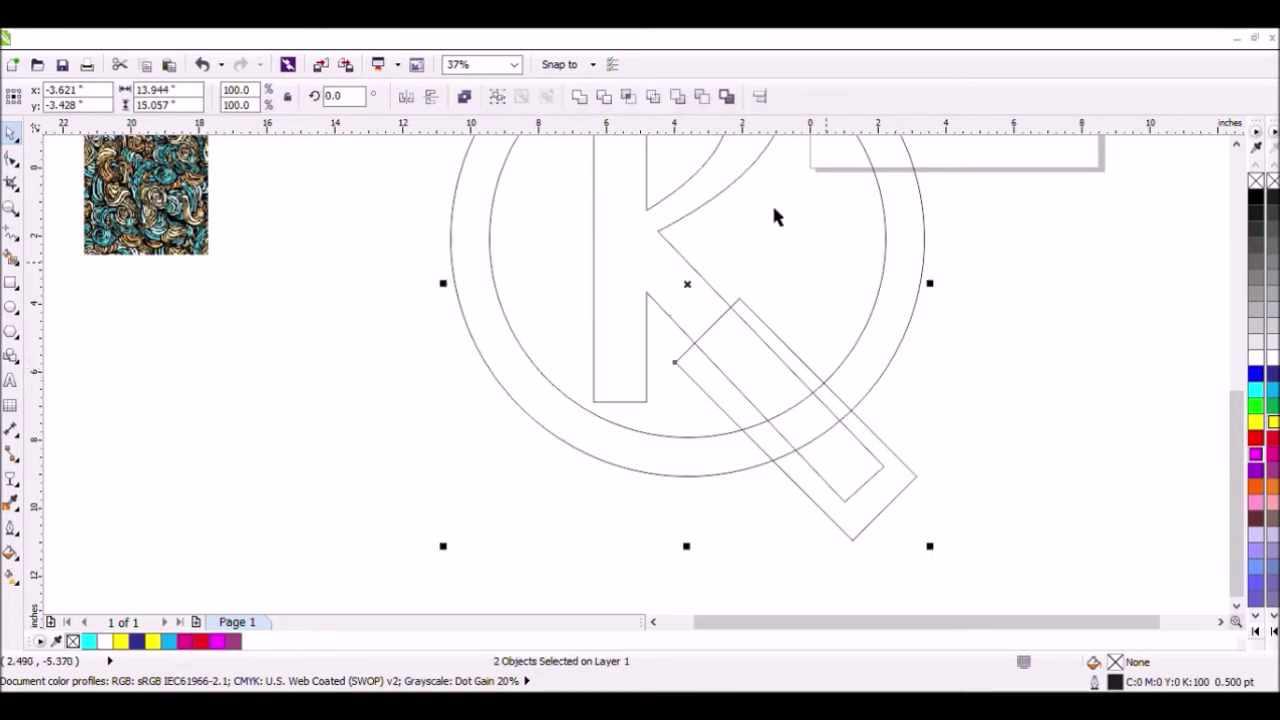
pyautogui.click(604, 97)
pyautogui.click(976, 331)
pyautogui.moveTo(871, 490); pyautogui.dragTo(876, 527)
pyautogui.click(865, 526)
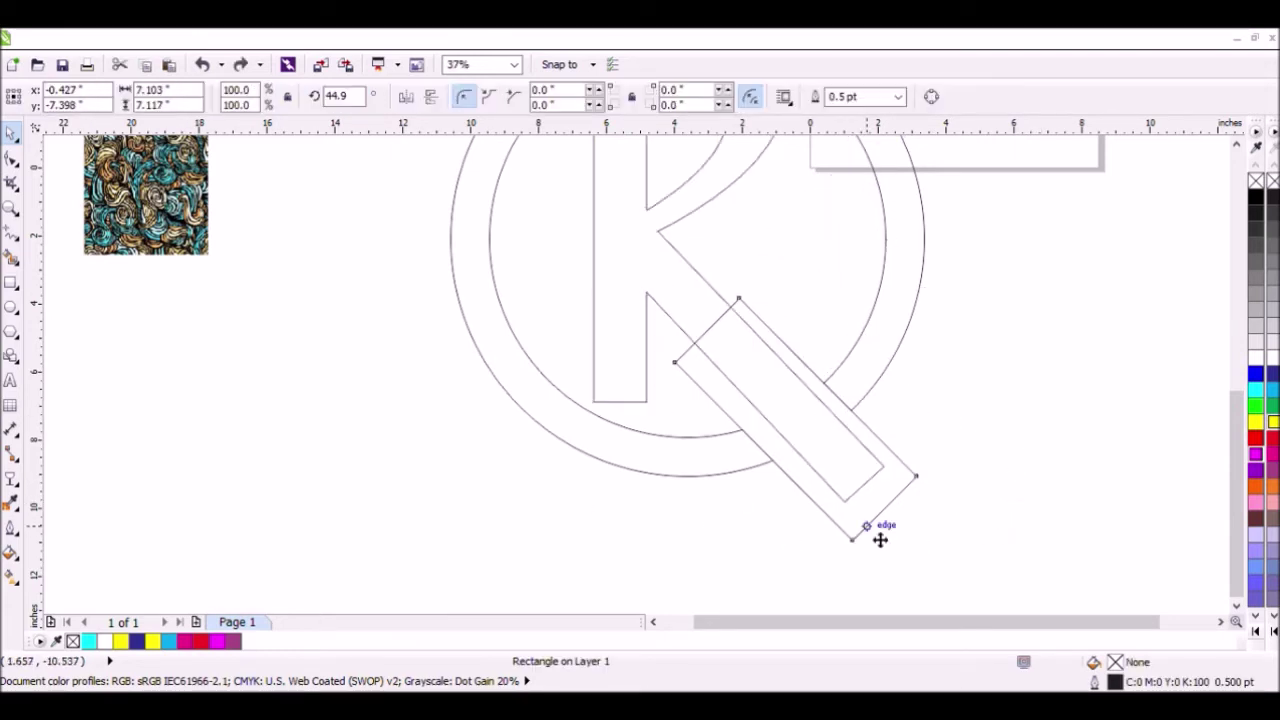
pyautogui.click(1029, 411)
pyautogui.scroll(-2, 1031, 413)
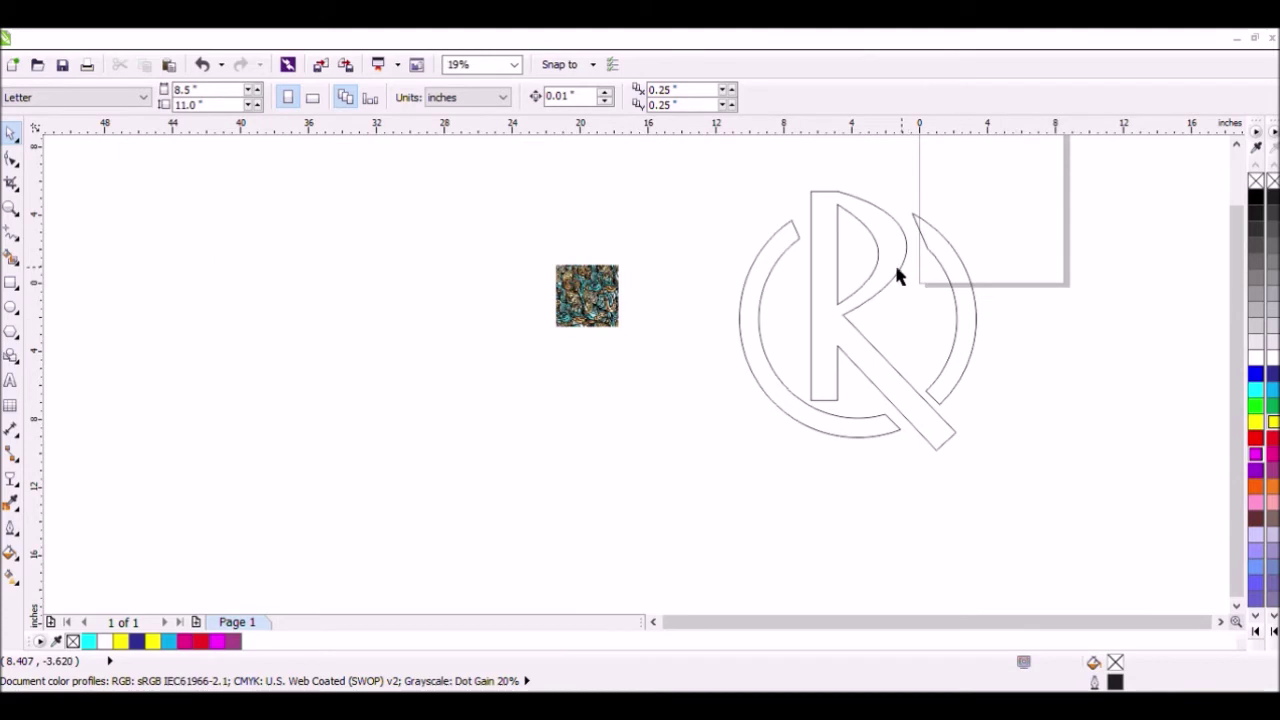
# Combine the letter R and the ring pieces into a single curve and fill it with red
pyautogui.moveTo(700, 176); pyautogui.dragTo(1055, 492)
pyautogui.click(465, 97)
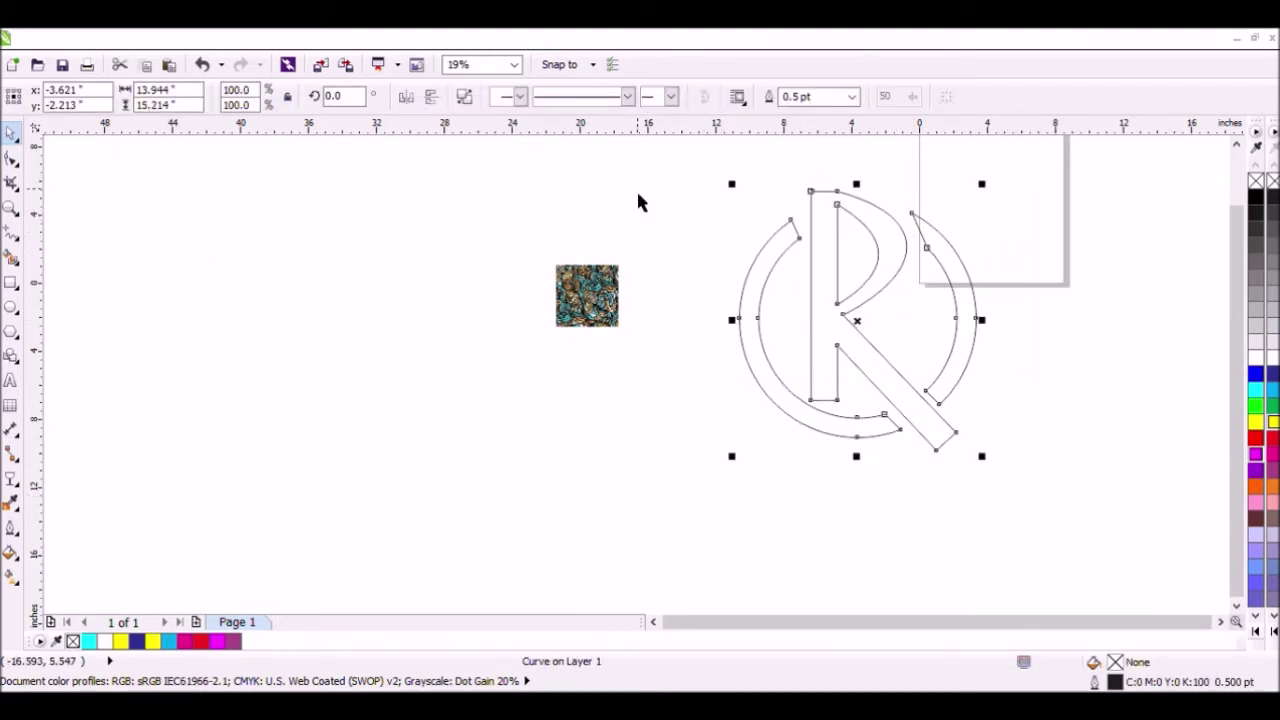
pyautogui.click(640, 203)
pyautogui.click(836, 272)
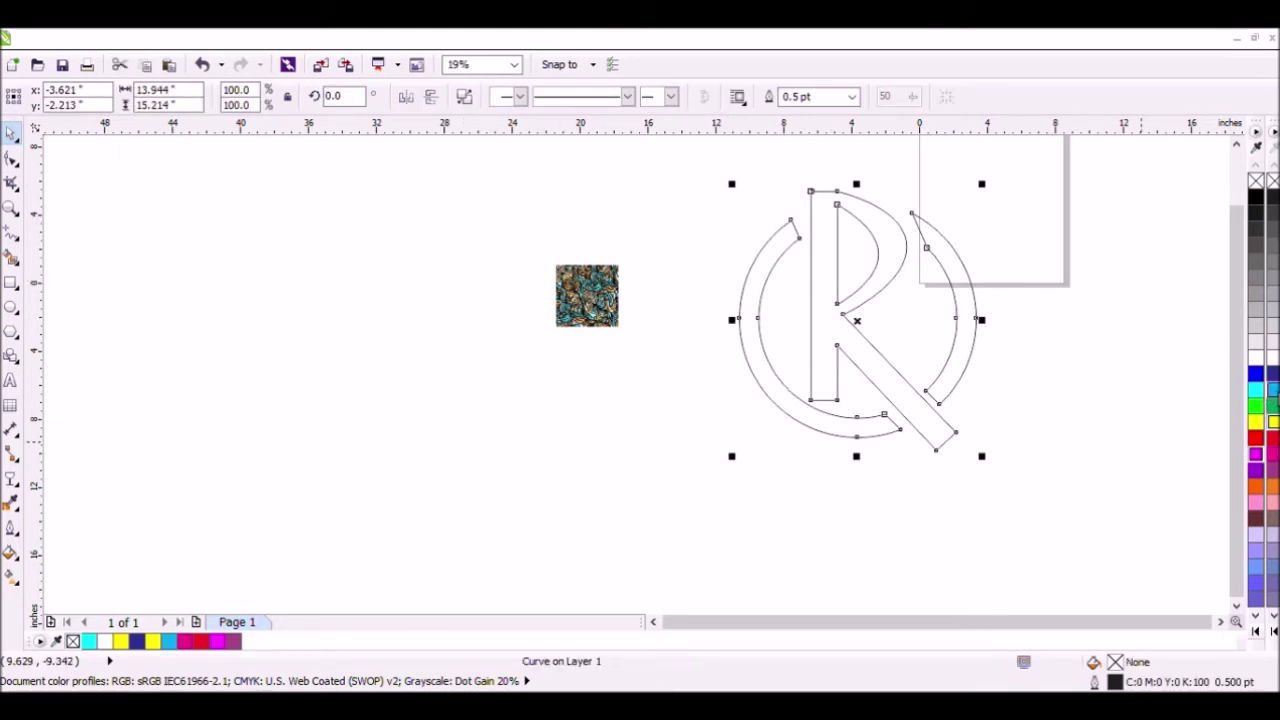
pyautogui.click(1257, 440)
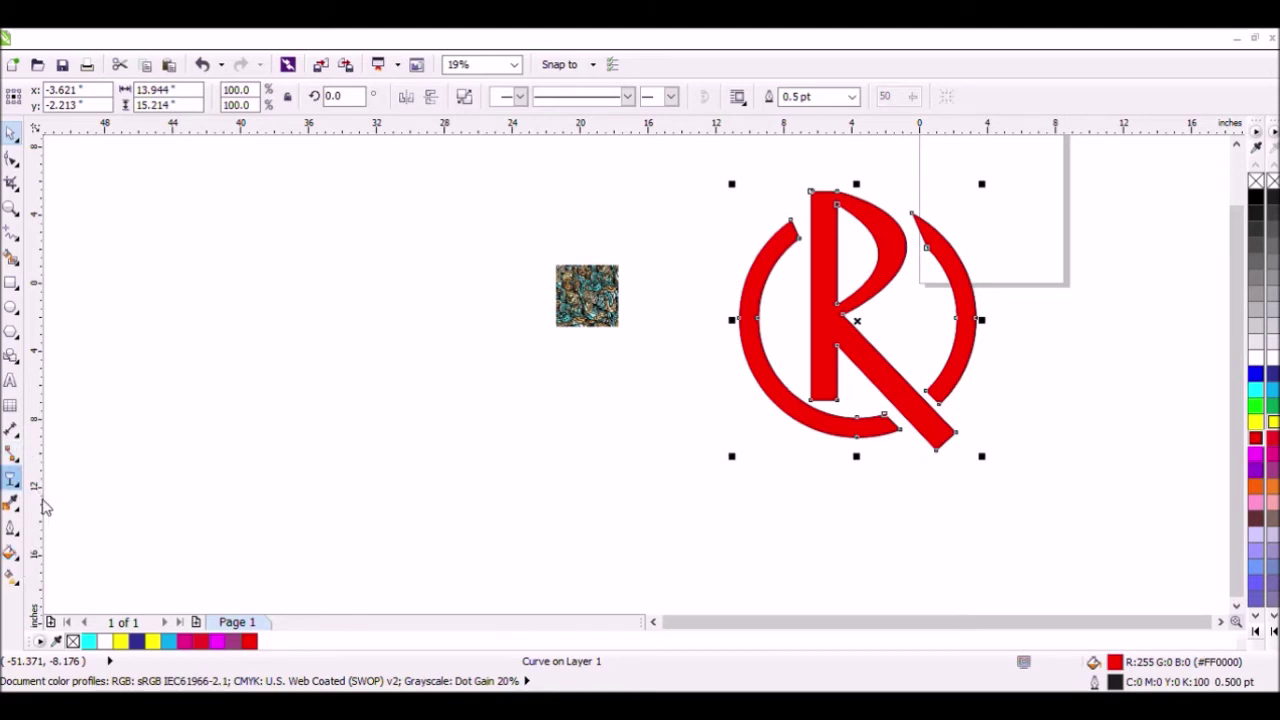
# Extrude the red logo with a depth of 10 and place its vanishing point at about -2.306, 0.371 inches
pyautogui.click(11, 479)
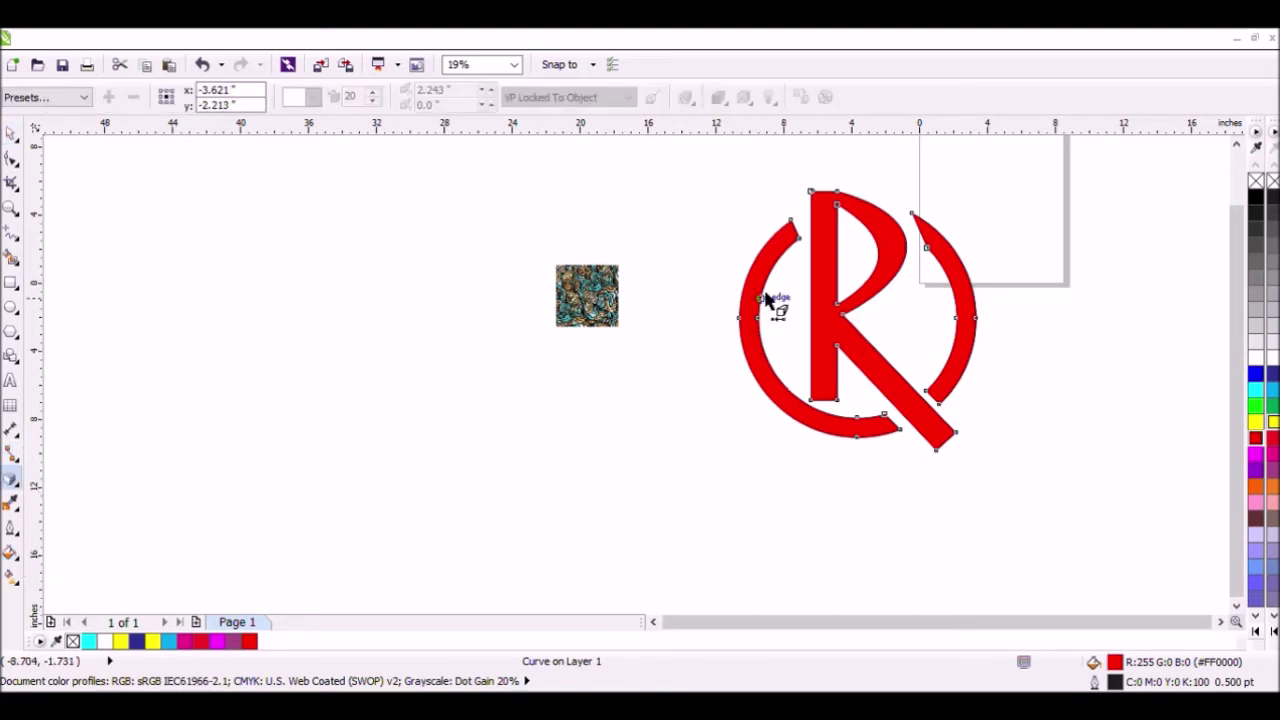
pyautogui.moveTo(852, 317)
pyautogui.mouseDown()
pyautogui.moveTo(903, 277)
pyautogui.moveTo(854, 300)
pyautogui.moveTo(860, 277)
pyautogui.moveTo(880, 324)
pyautogui.moveTo(843, 318)
pyautogui.mouseUp()
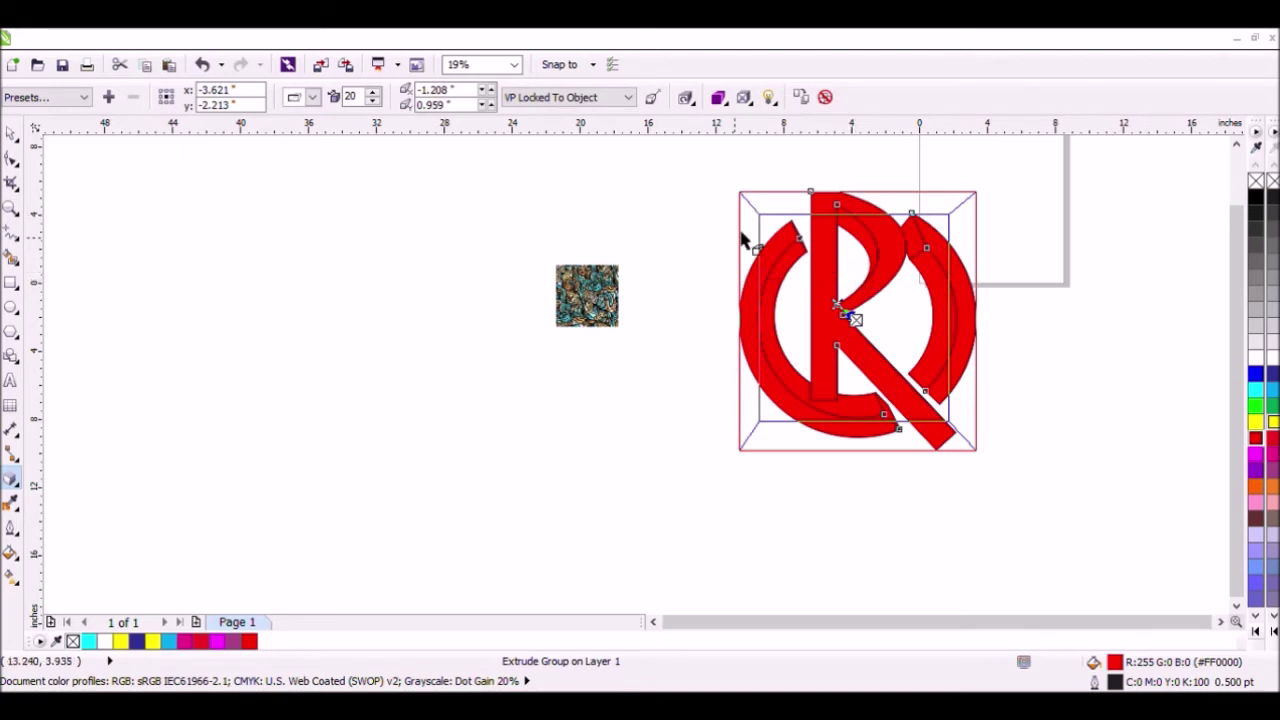
pyautogui.click(370, 97)
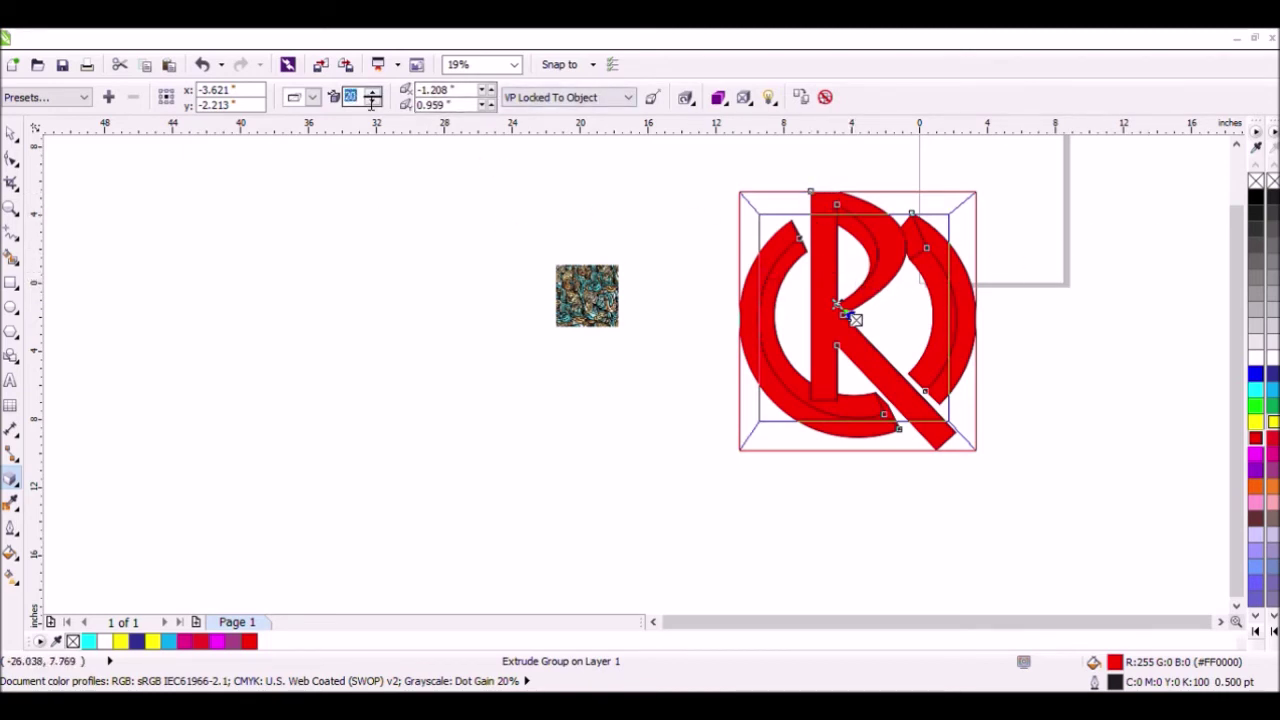
pyautogui.write('10')
pyautogui.press('Return')
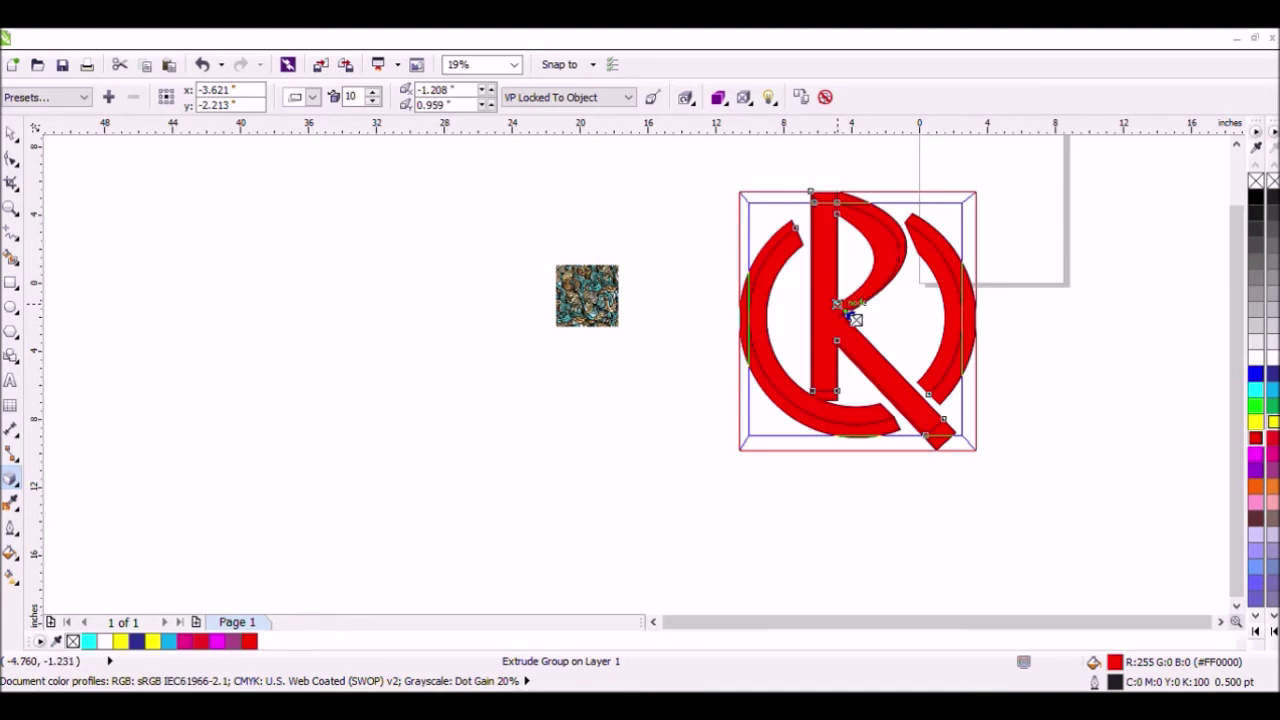
pyautogui.moveTo(866, 327); pyautogui.dragTo(817, 325)
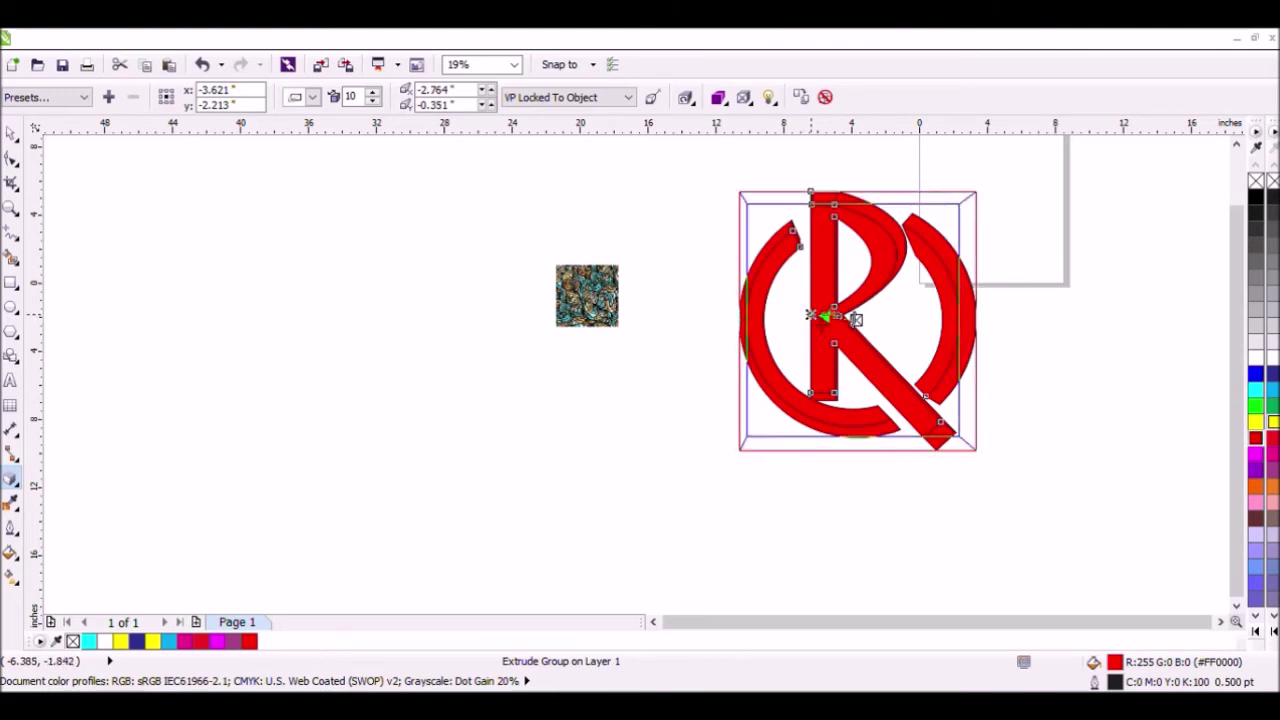
pyautogui.moveTo(818, 315); pyautogui.dragTo(819, 315)
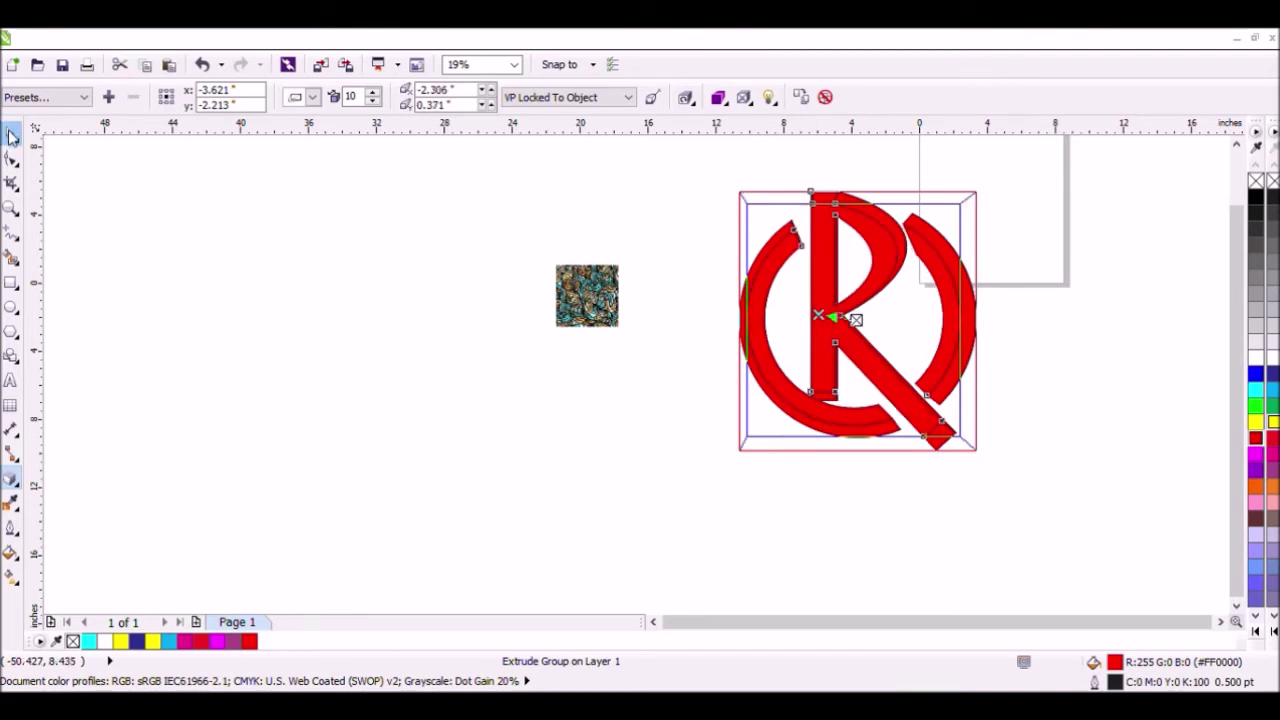
# Place a duplicate of the extruded logo below the small pattern image
pyautogui.click(12, 135)
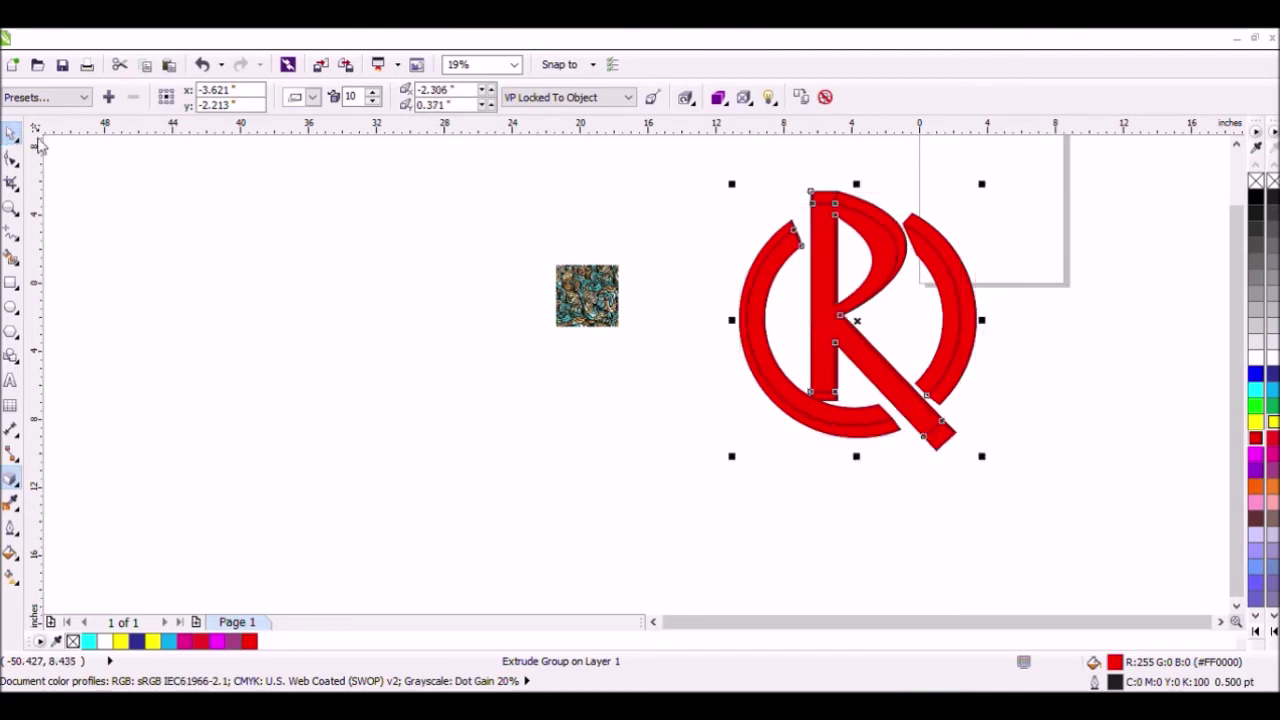
pyautogui.click(883, 180)
pyautogui.moveTo(834, 277); pyautogui.dragTo(458, 401)
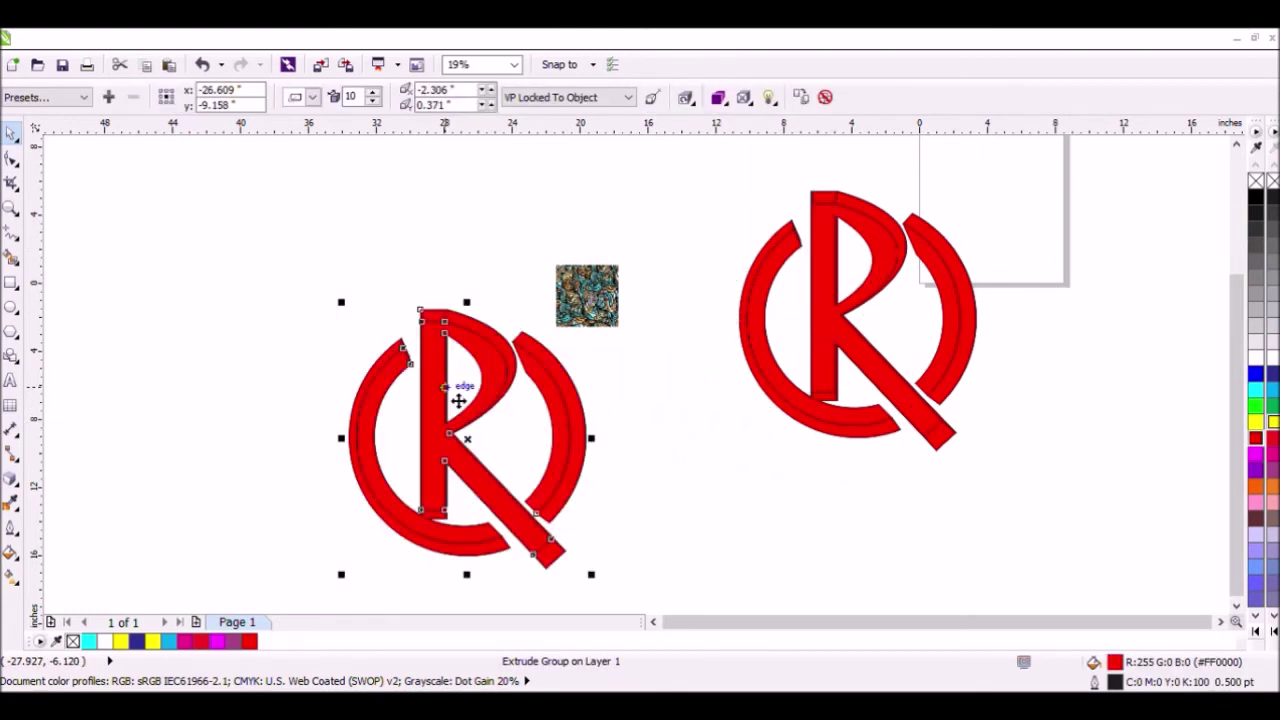
# Break apart the original extruded logo and pull the group of extruded faces clear of the flat front shape
pyautogui.click(830, 287)
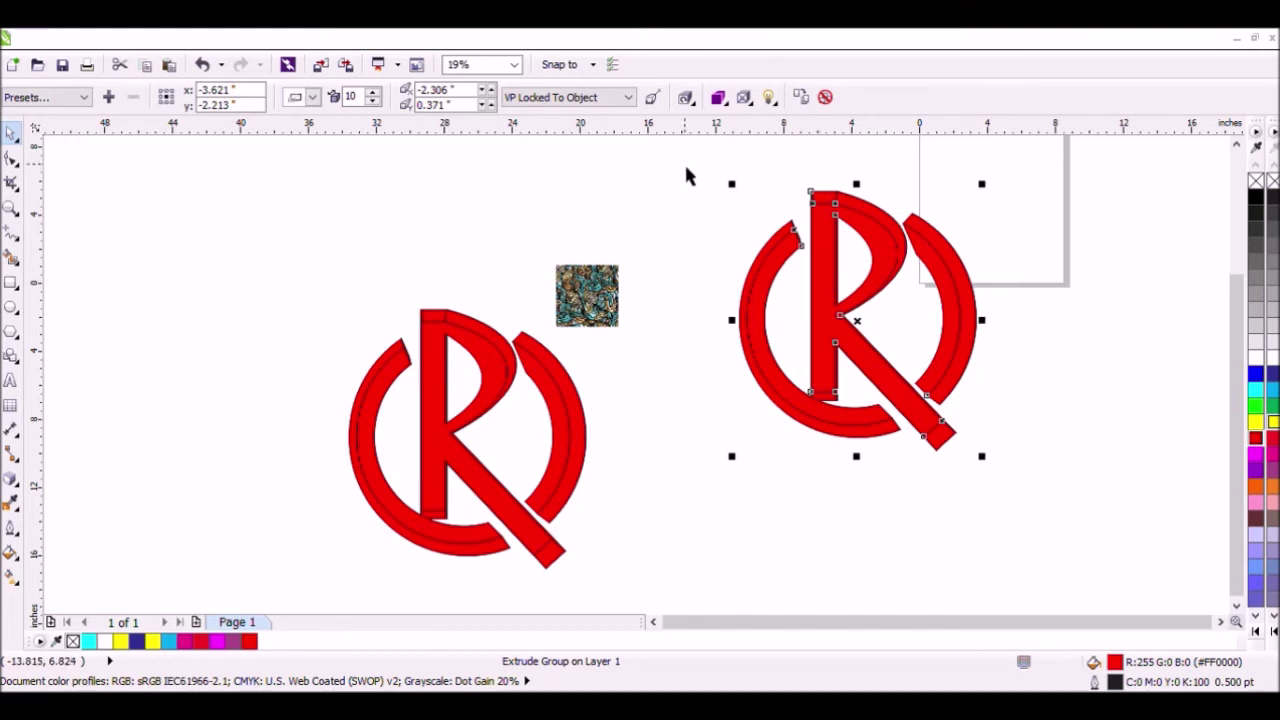
pyautogui.click(846, 245)
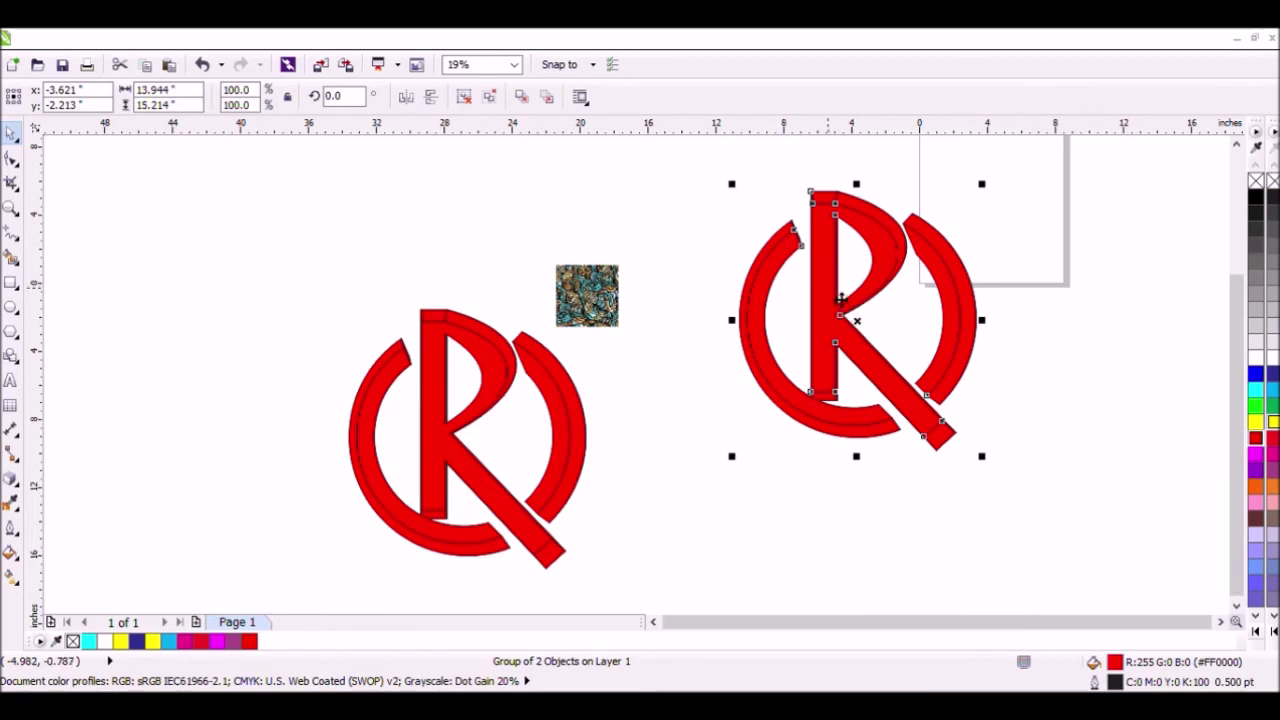
pyautogui.press('Escape')
pyautogui.click(830, 308)
pyautogui.click(929, 166)
pyautogui.moveTo(838, 346); pyautogui.dragTo(812, 322)
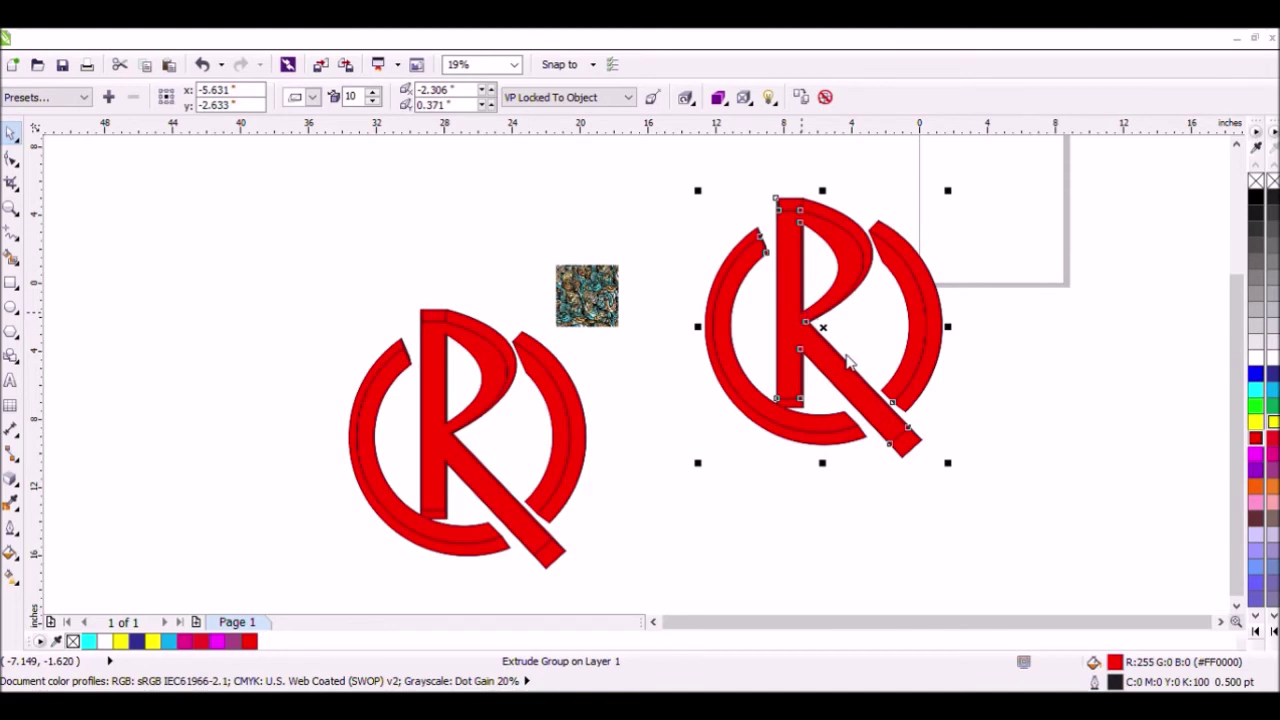
pyautogui.click(1017, 343)
pyautogui.moveTo(823, 329); pyautogui.dragTo(1102, 346)
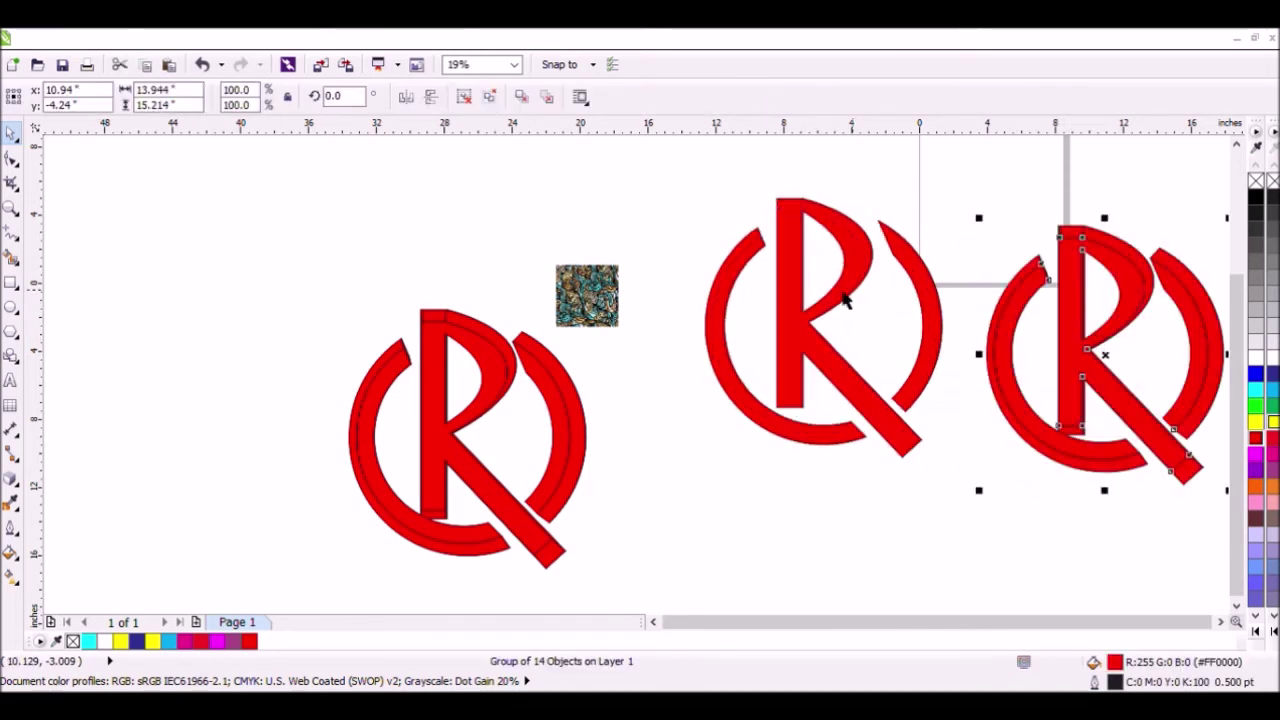
# Delete the duplicate extruded logo and arrange the flat front logo and the extruded faces on opposite sides of the pattern image
pyautogui.click(484, 424)
pyautogui.press('Delete')
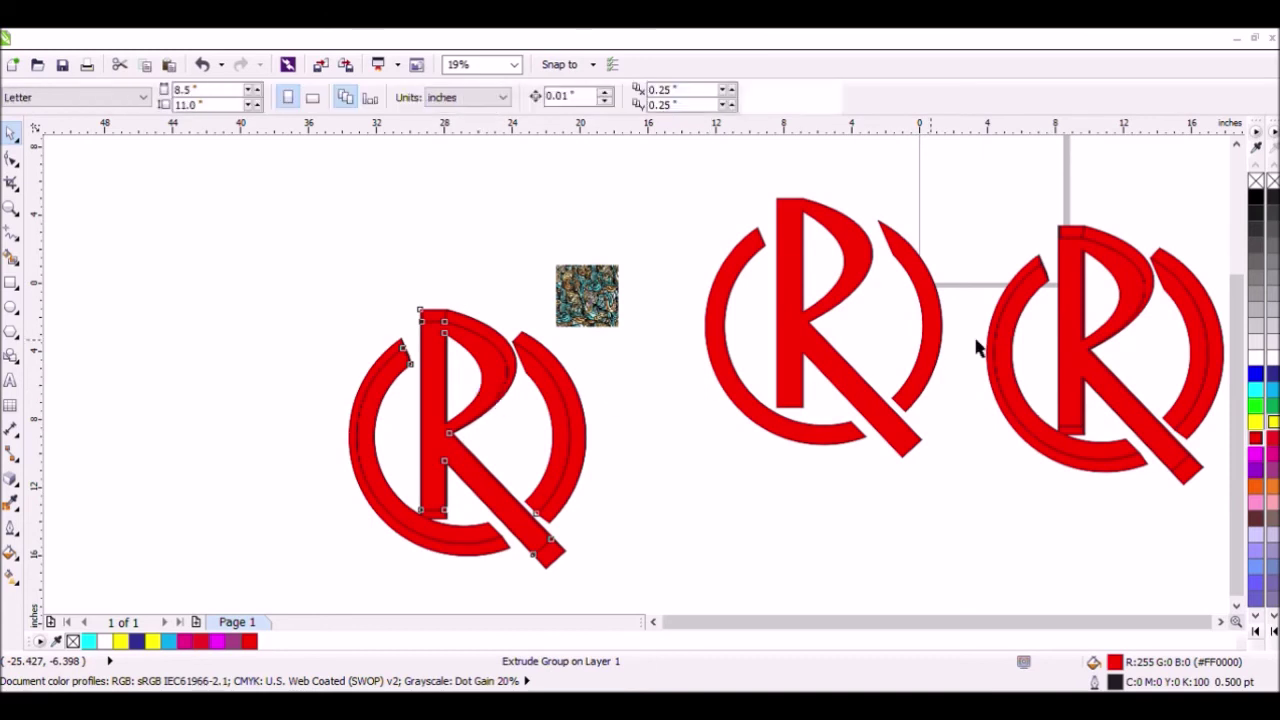
pyautogui.moveTo(928, 342); pyautogui.dragTo(476, 368)
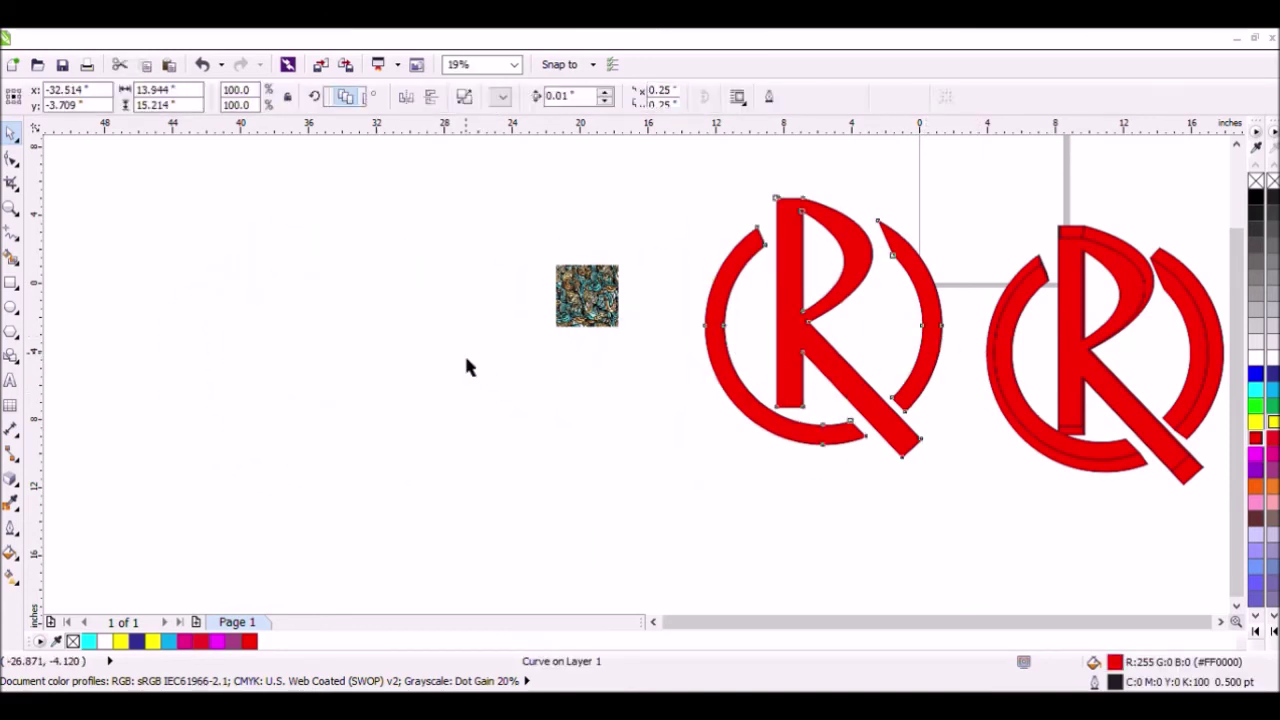
pyautogui.moveTo(1006, 343); pyautogui.dragTo(745, 302)
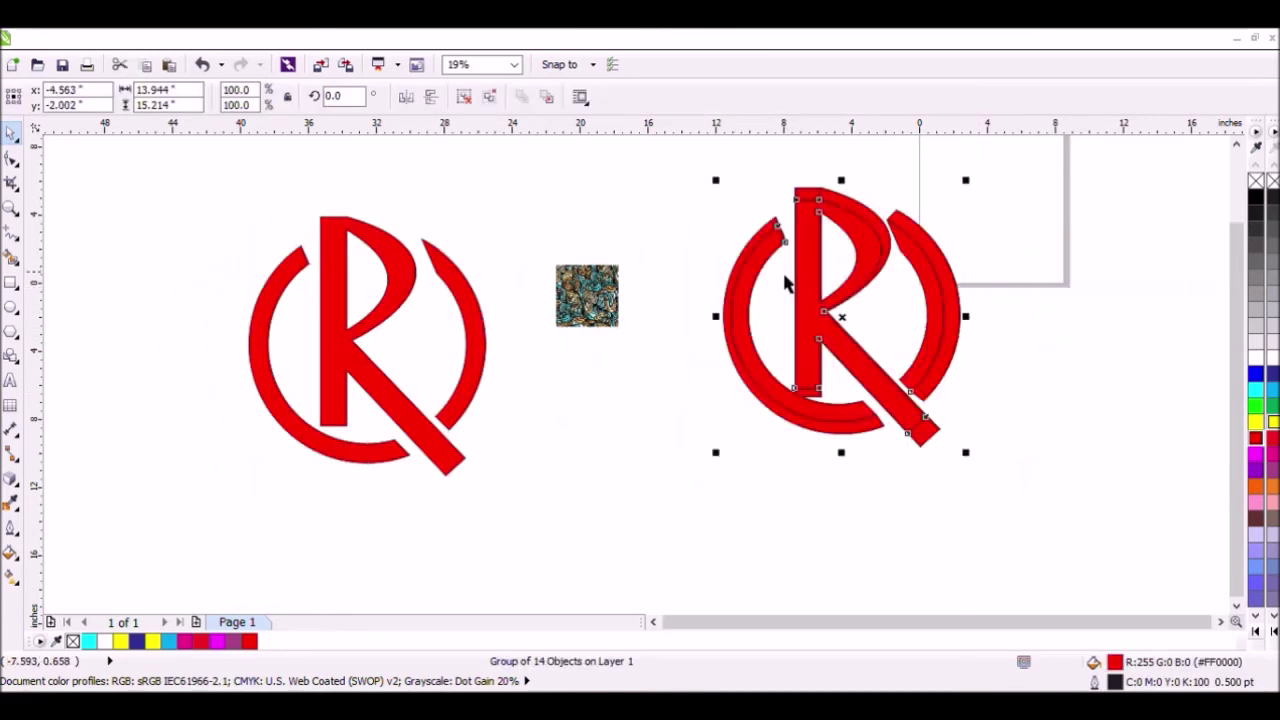
# Ungroup the extruded faces and select the small face at the top of the R's stem
pyautogui.hotkey('ctrl', 'u')
pyautogui.click(929, 170)
pyautogui.click(818, 205)
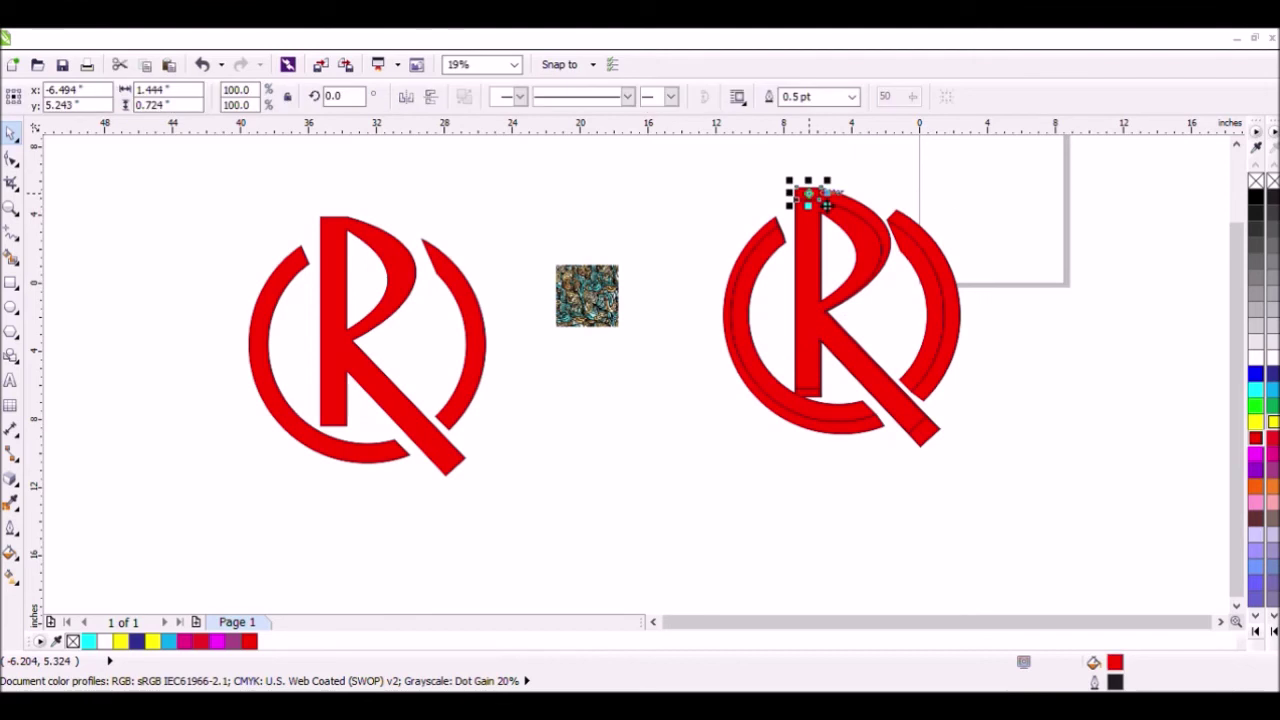
# Fill the R's top stem face, the outer bowl face, the logo's front face and the right ring segment's outer side with yellow
pyautogui.click(1270, 423)
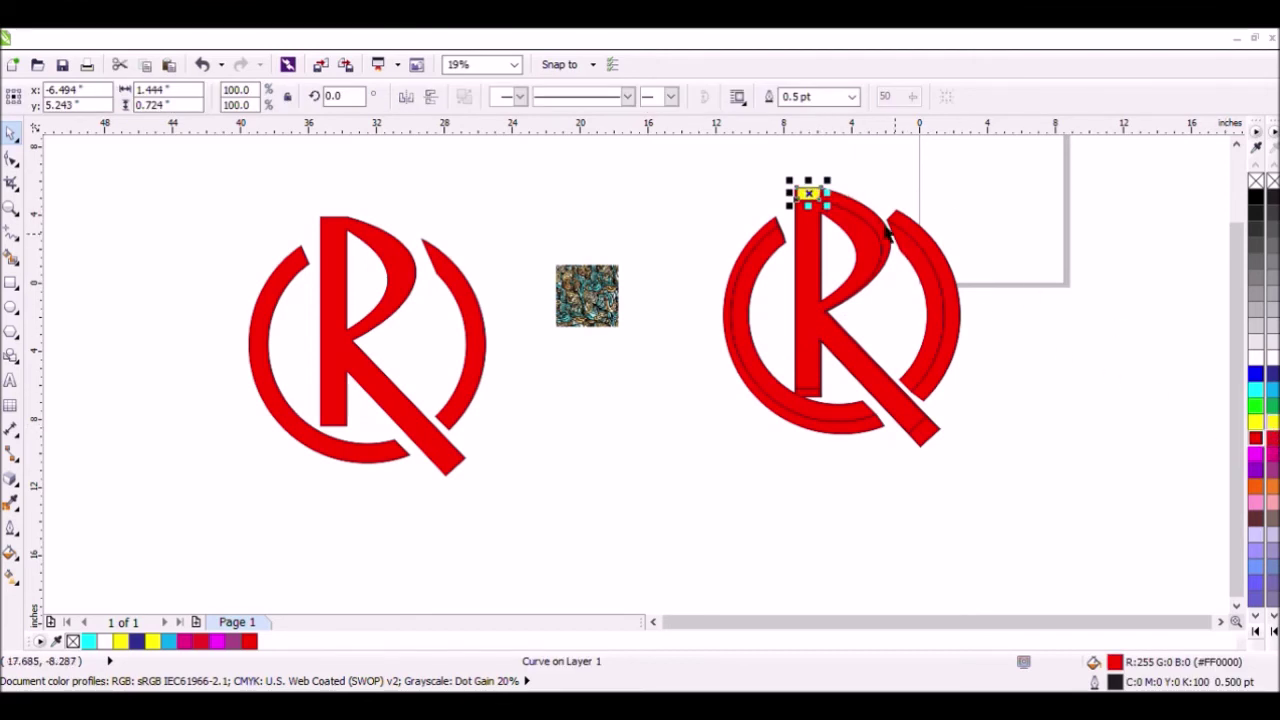
pyautogui.click(889, 235)
pyautogui.click(971, 249)
pyautogui.click(945, 300)
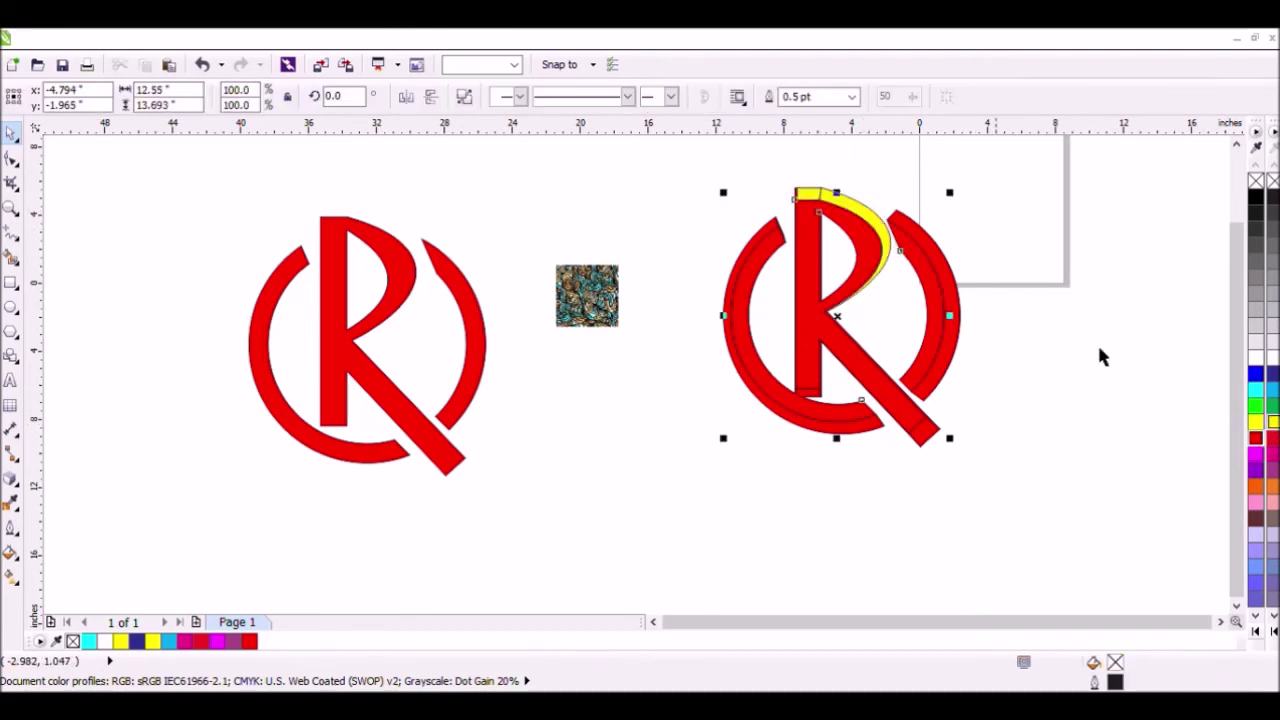
pyautogui.click(1272, 423)
pyautogui.click(1033, 310)
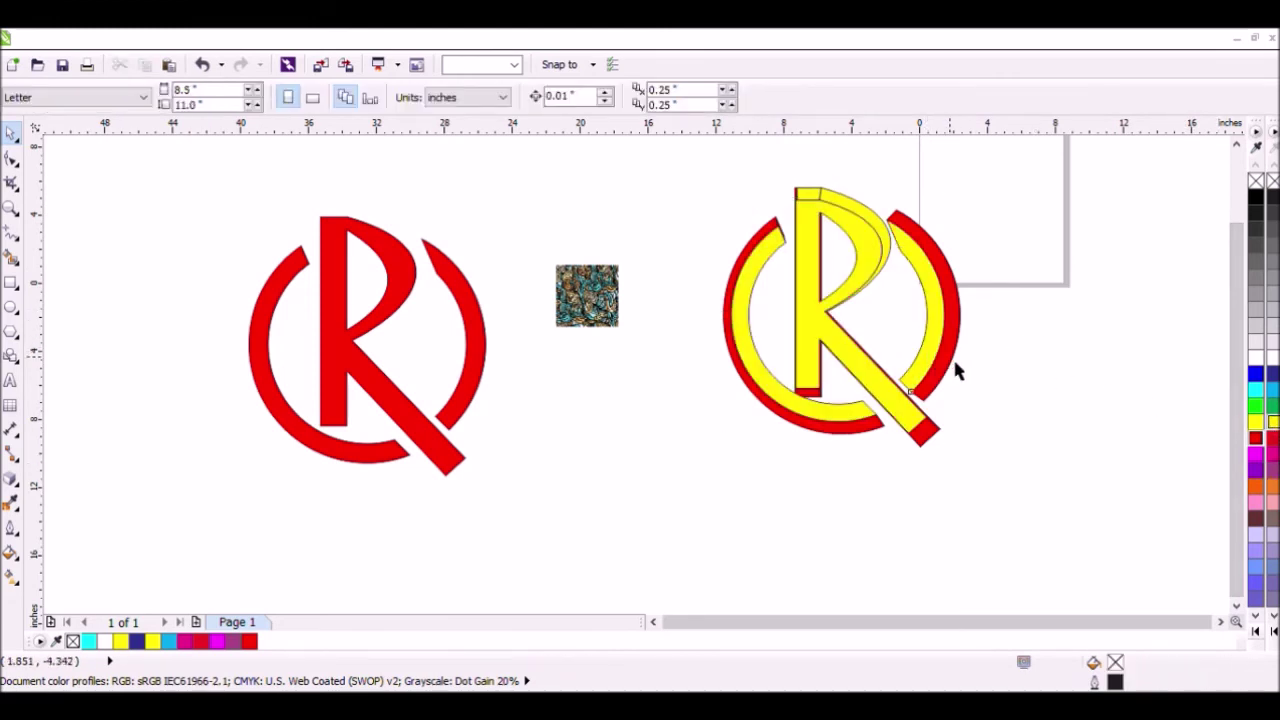
pyautogui.click(955, 370)
pyautogui.click(1272, 423)
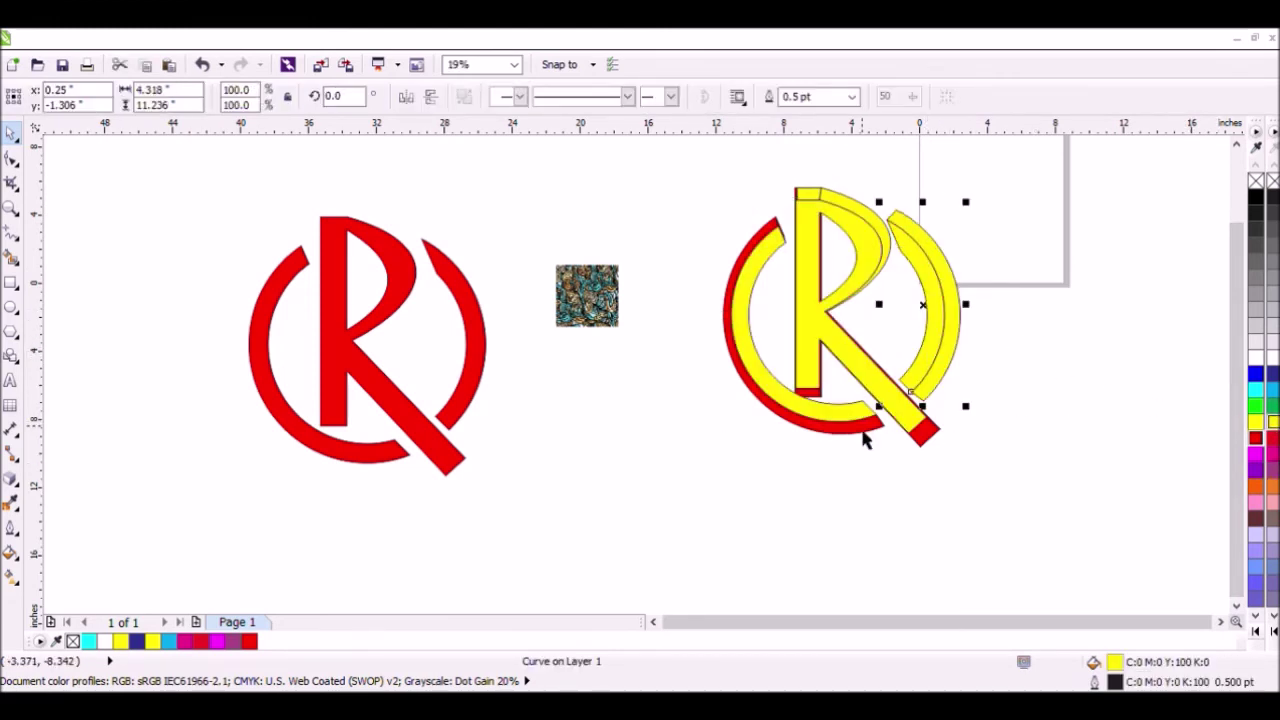
# Fill the outer side faces of both ring segments and the end face of the R's leg with green
pyautogui.click(864, 432)
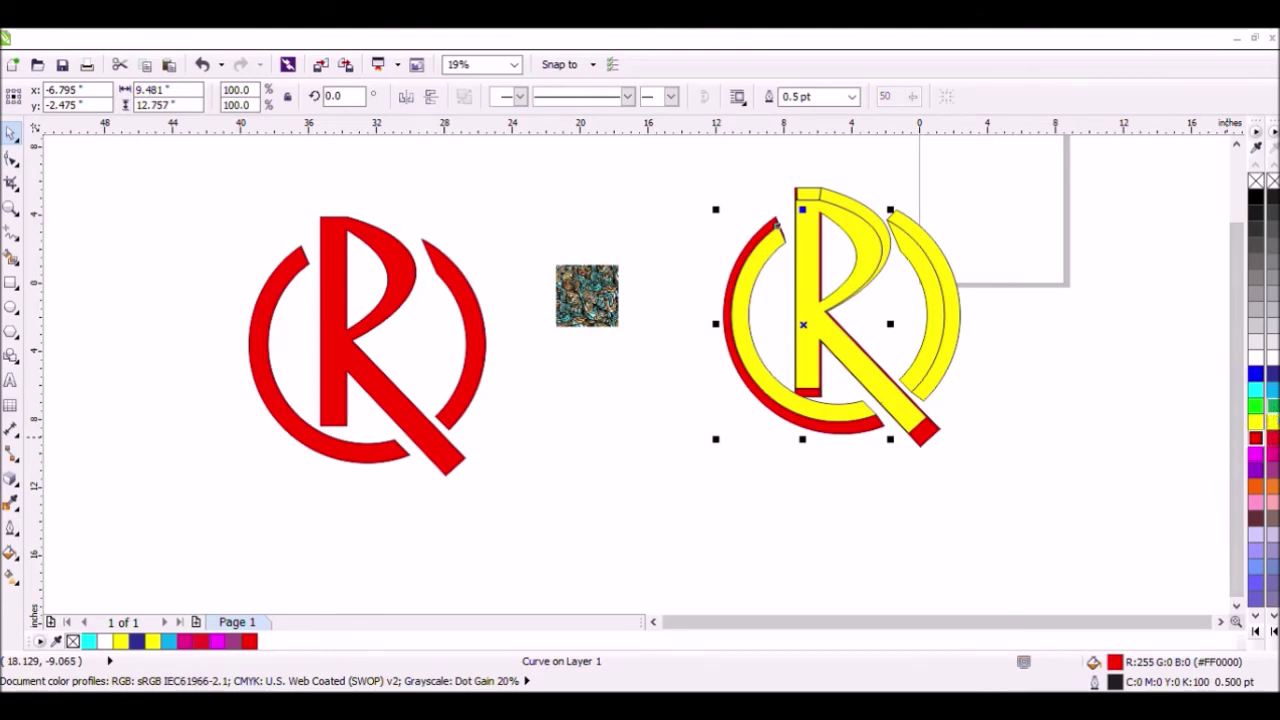
pyautogui.click(1255, 404)
pyautogui.click(921, 432)
pyautogui.click(1256, 437)
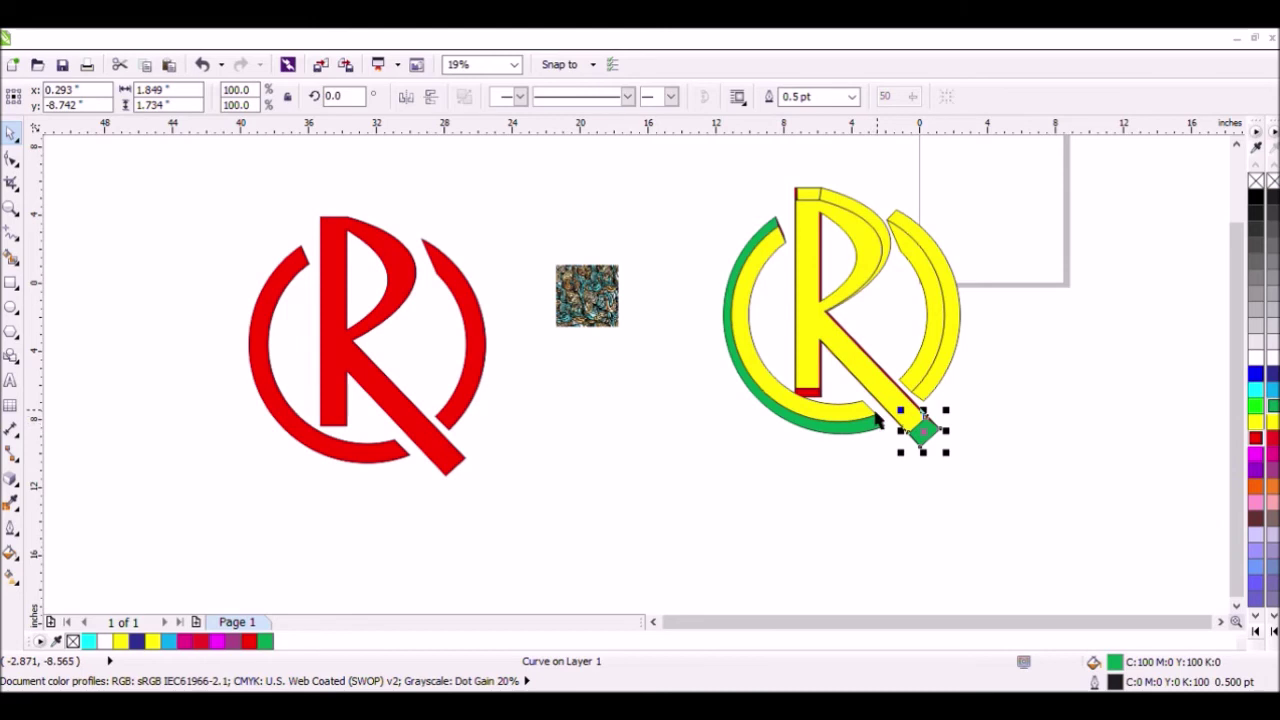
pyautogui.click(949, 350)
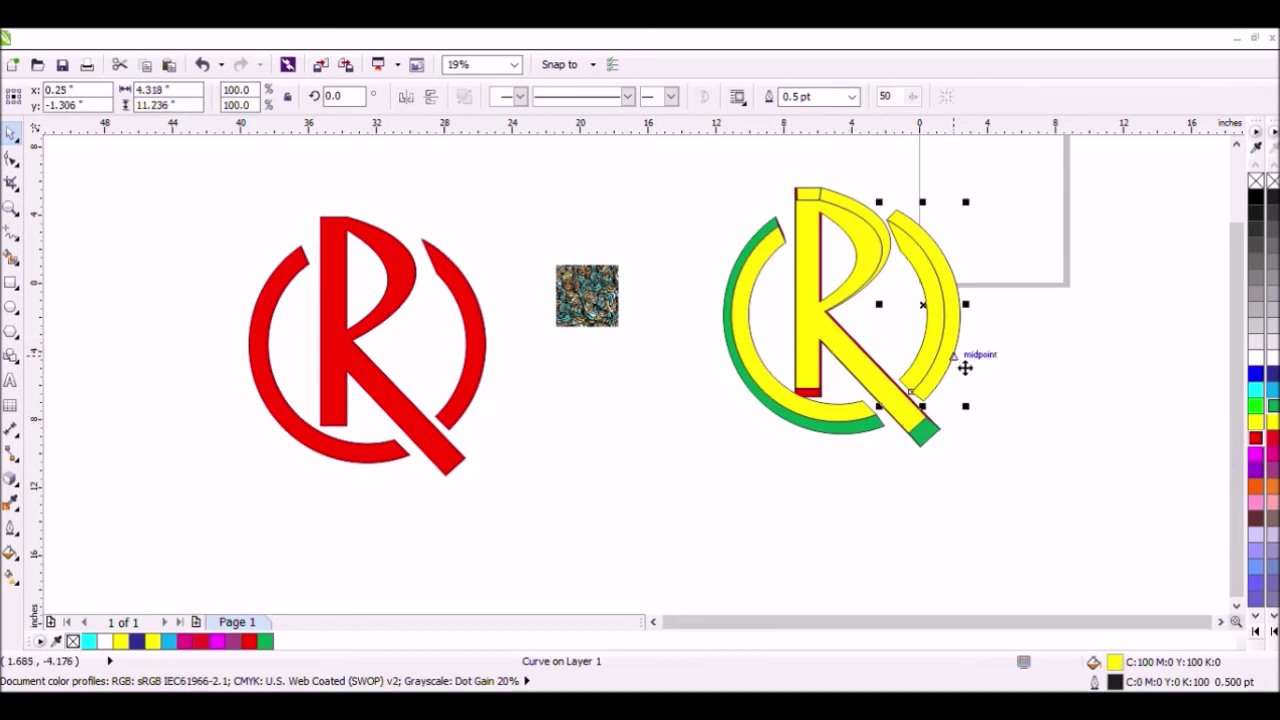
pyautogui.click(1273, 405)
# Fill the bottom face of the R's stem and the narrow side faces along the stem's inner edge with green
pyautogui.click(812, 391)
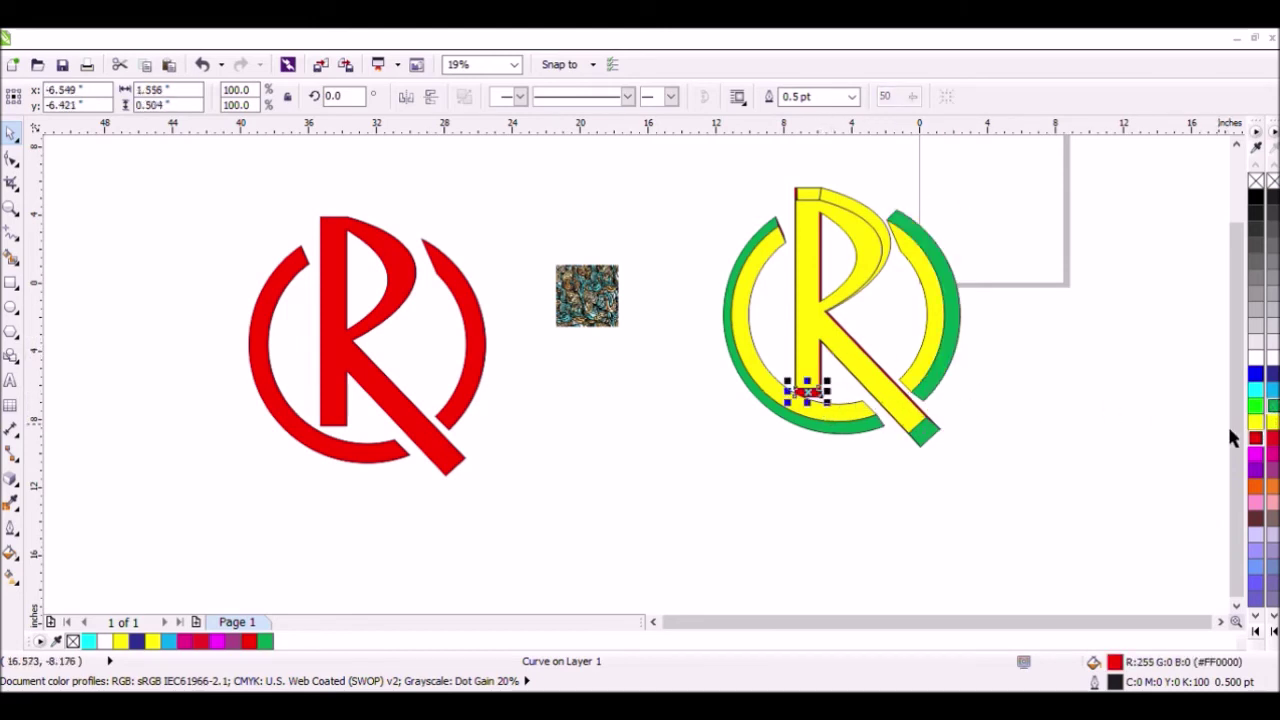
pyautogui.click(1255, 405)
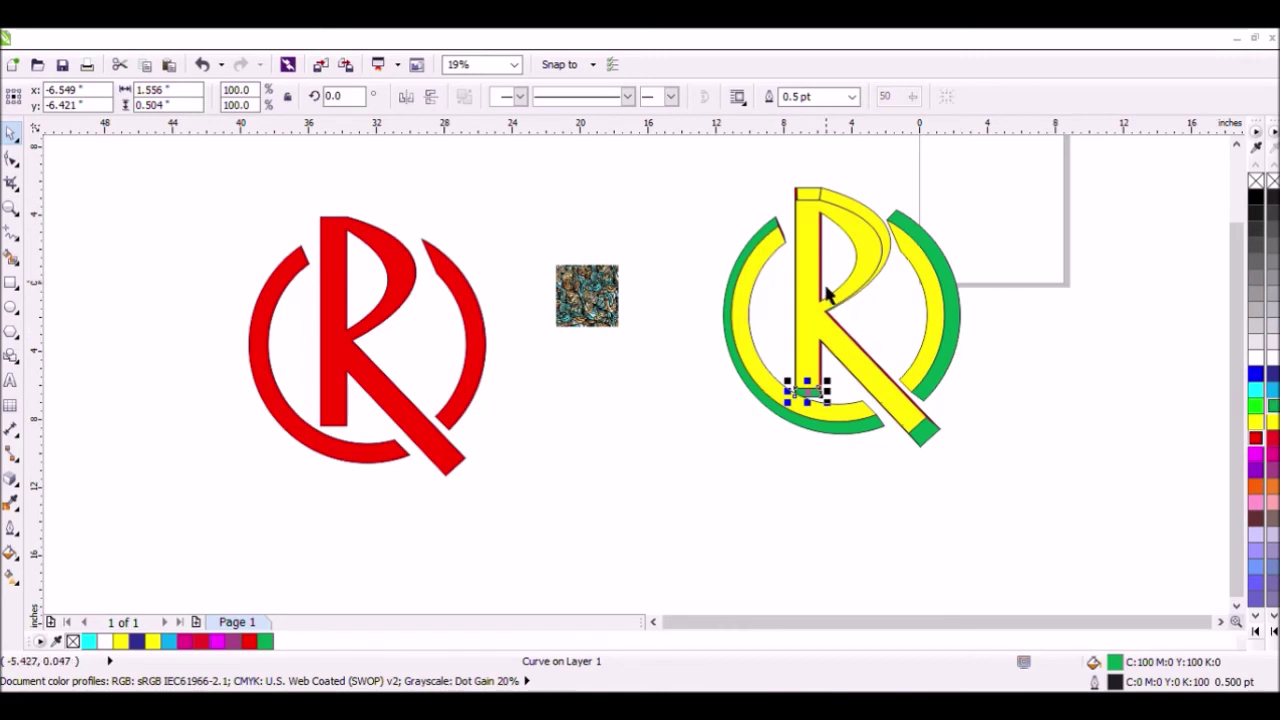
pyautogui.click(824, 295)
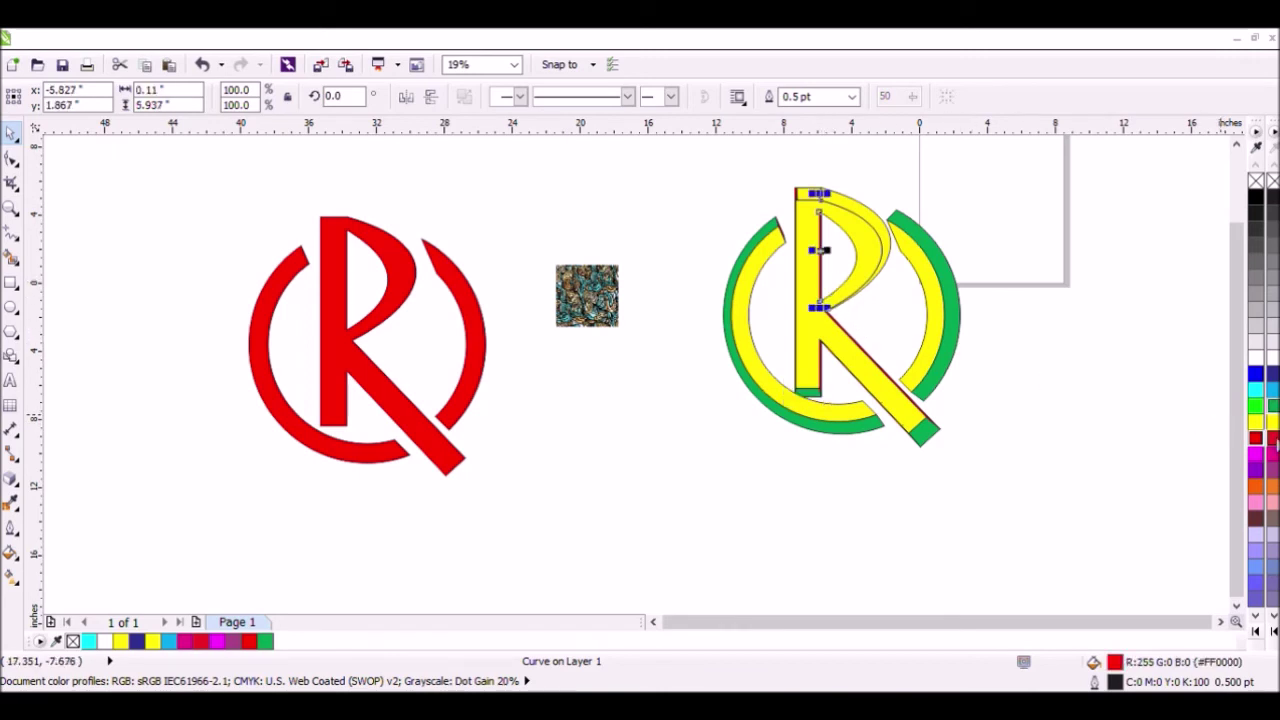
pyautogui.click(1272, 407)
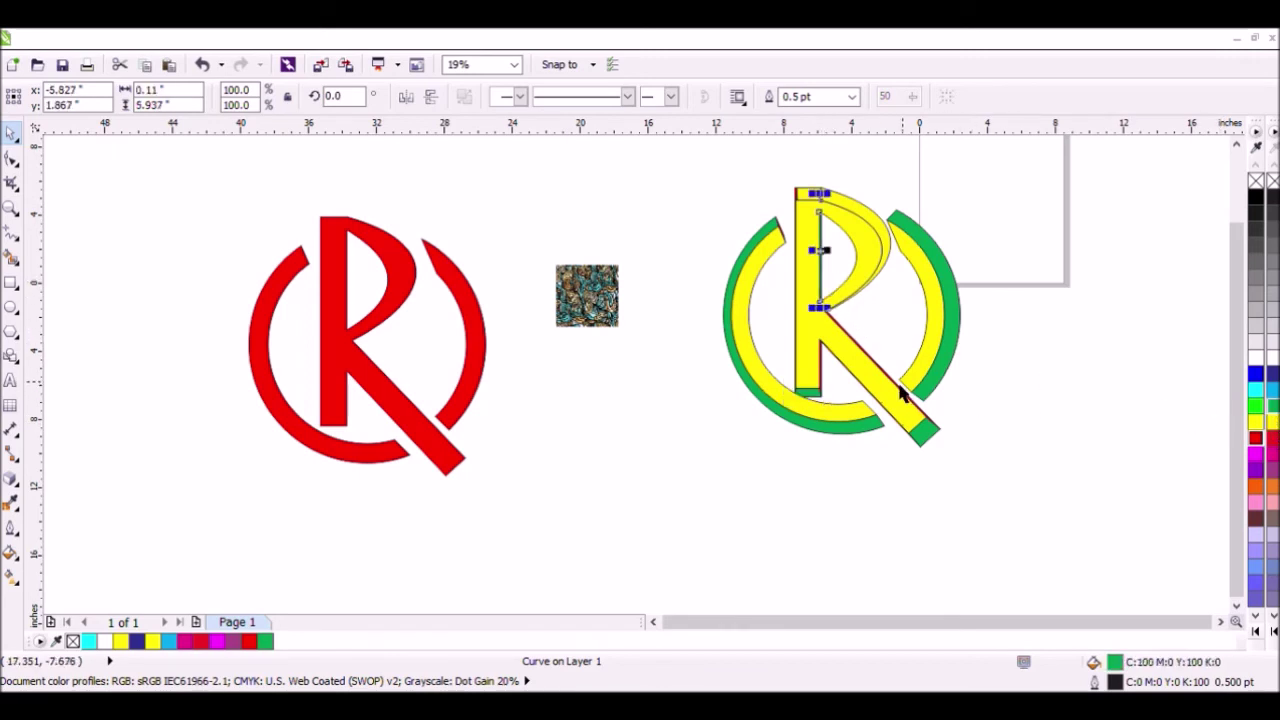
pyautogui.click(820, 378)
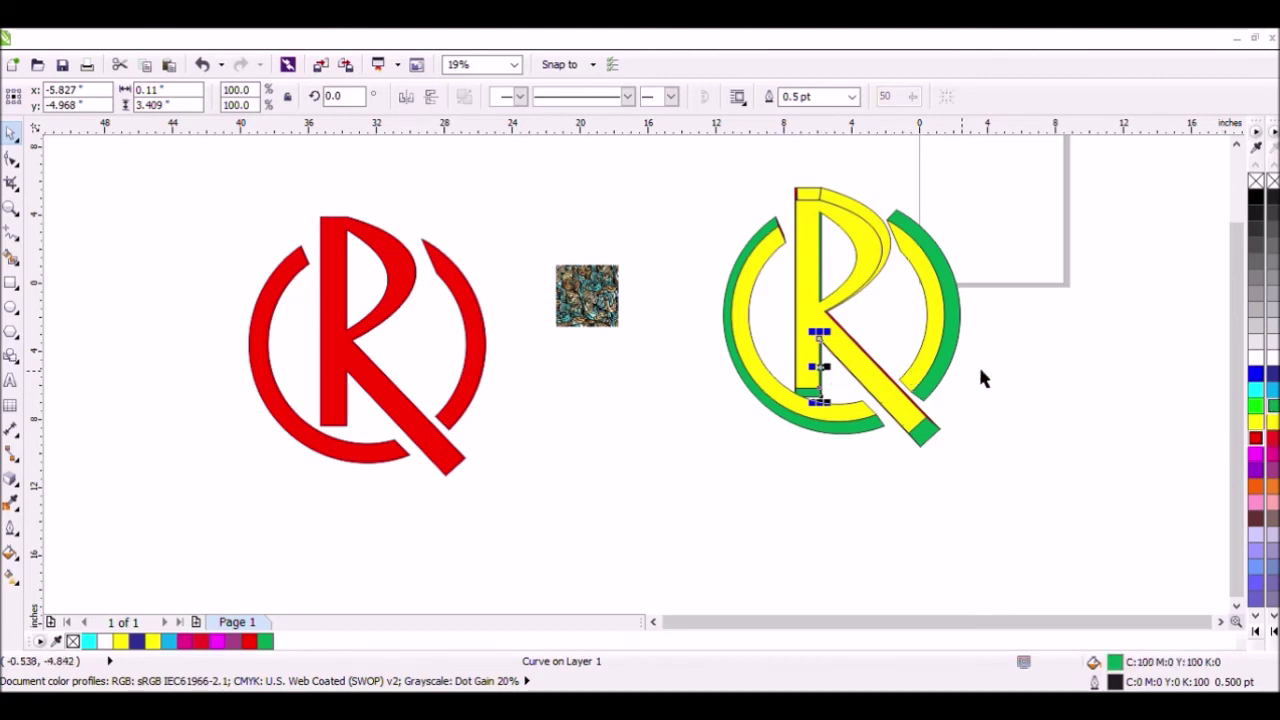
pyautogui.click(1018, 314)
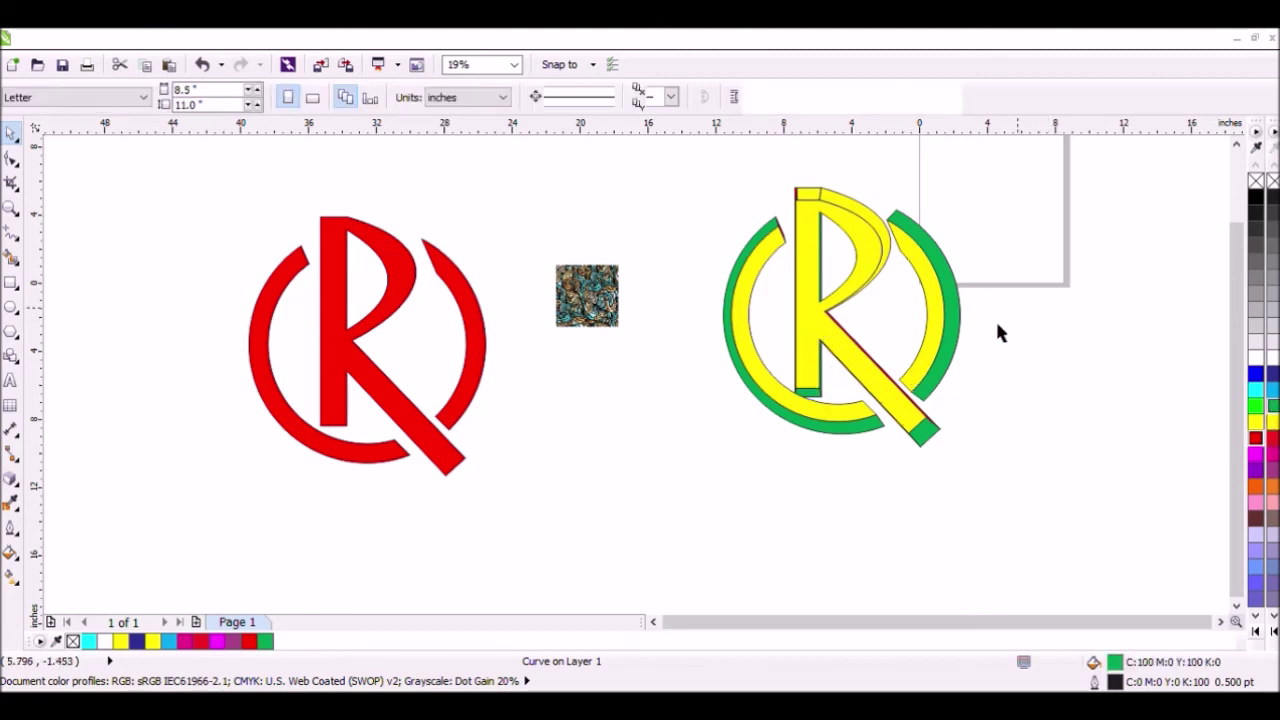
# Fill the thin red side face along the upper edge of the R's diagonal leg with green
pyautogui.click(922, 420)
pyautogui.click(977, 405)
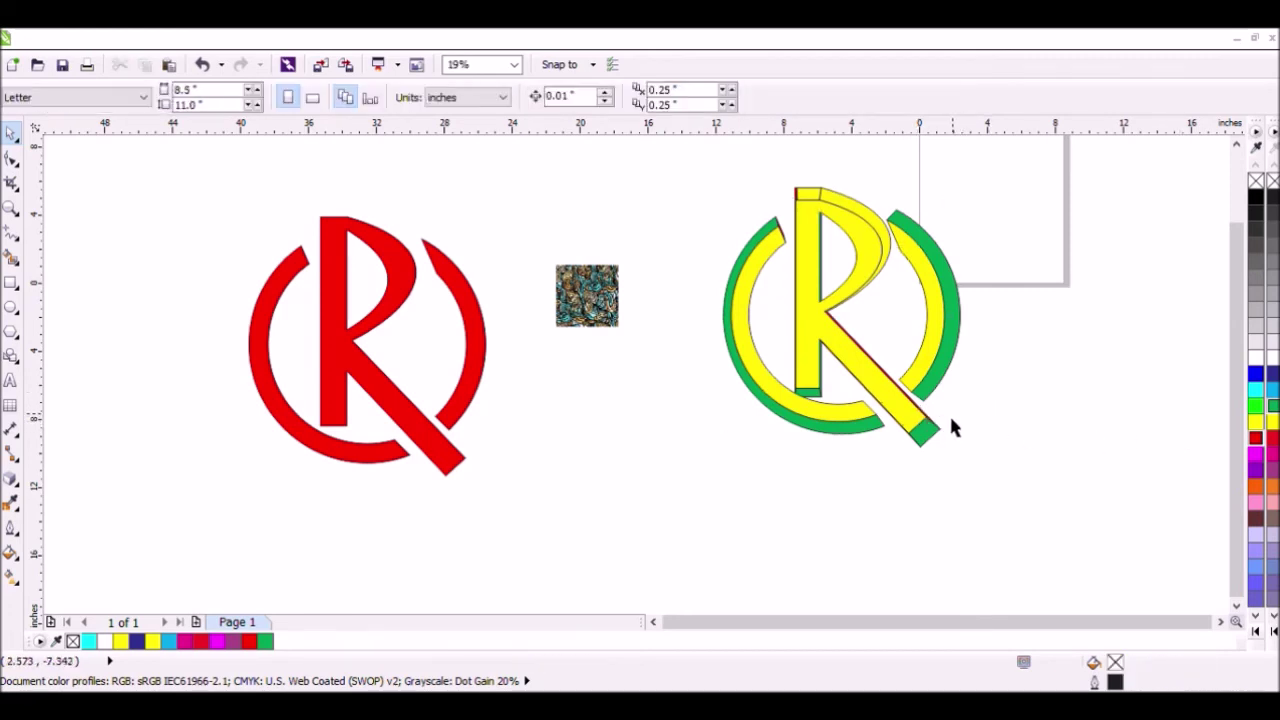
pyautogui.click(930, 430)
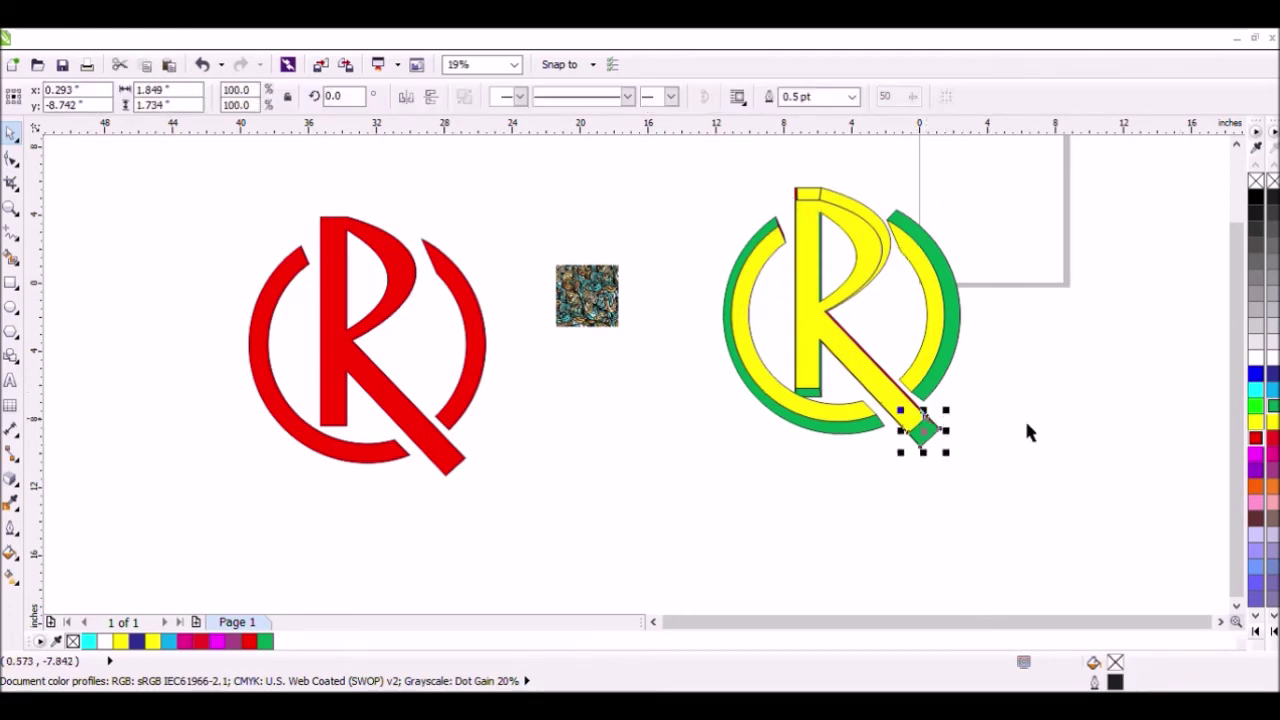
pyautogui.click(893, 390)
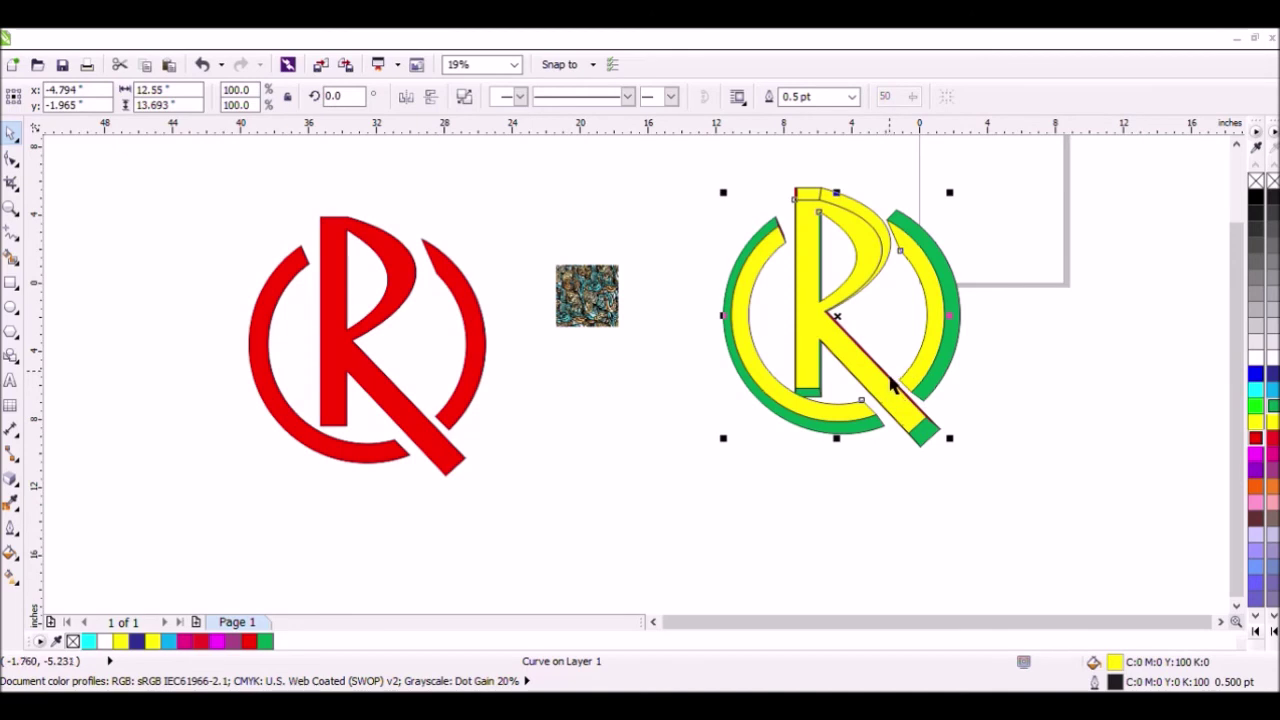
pyautogui.click(978, 398)
pyautogui.scroll(2, 980, 398)
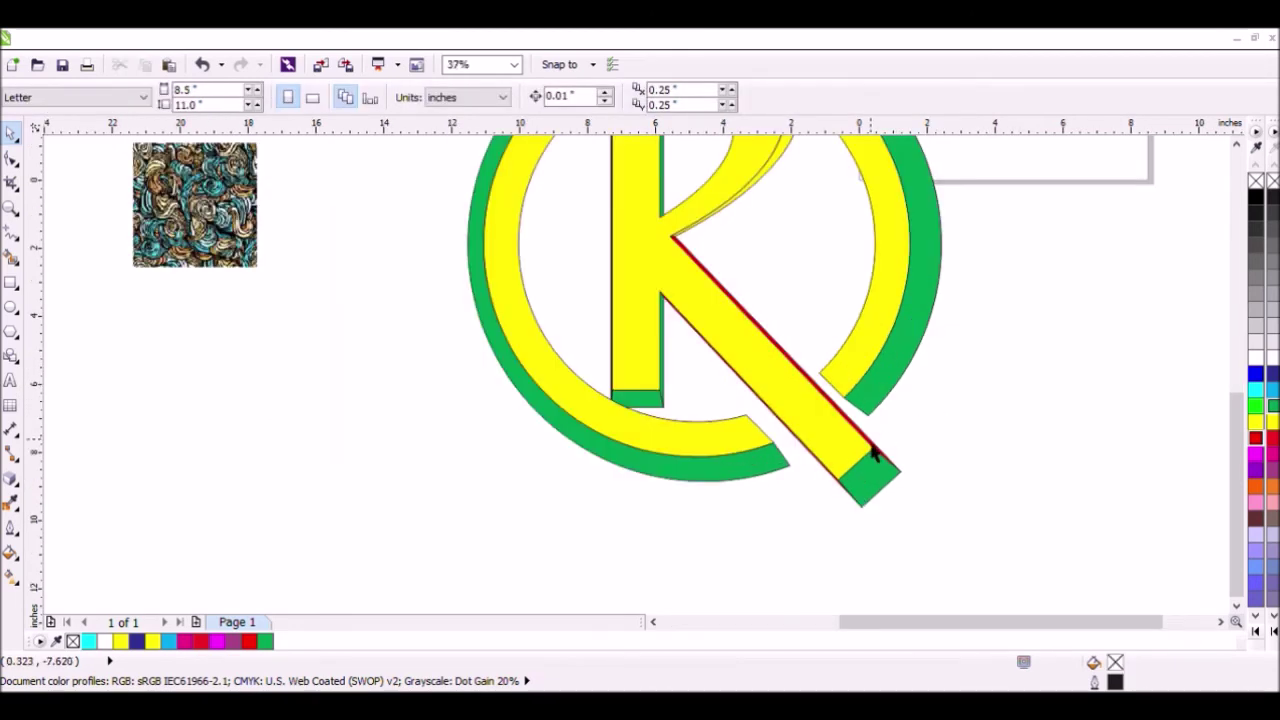
pyautogui.click(885, 447)
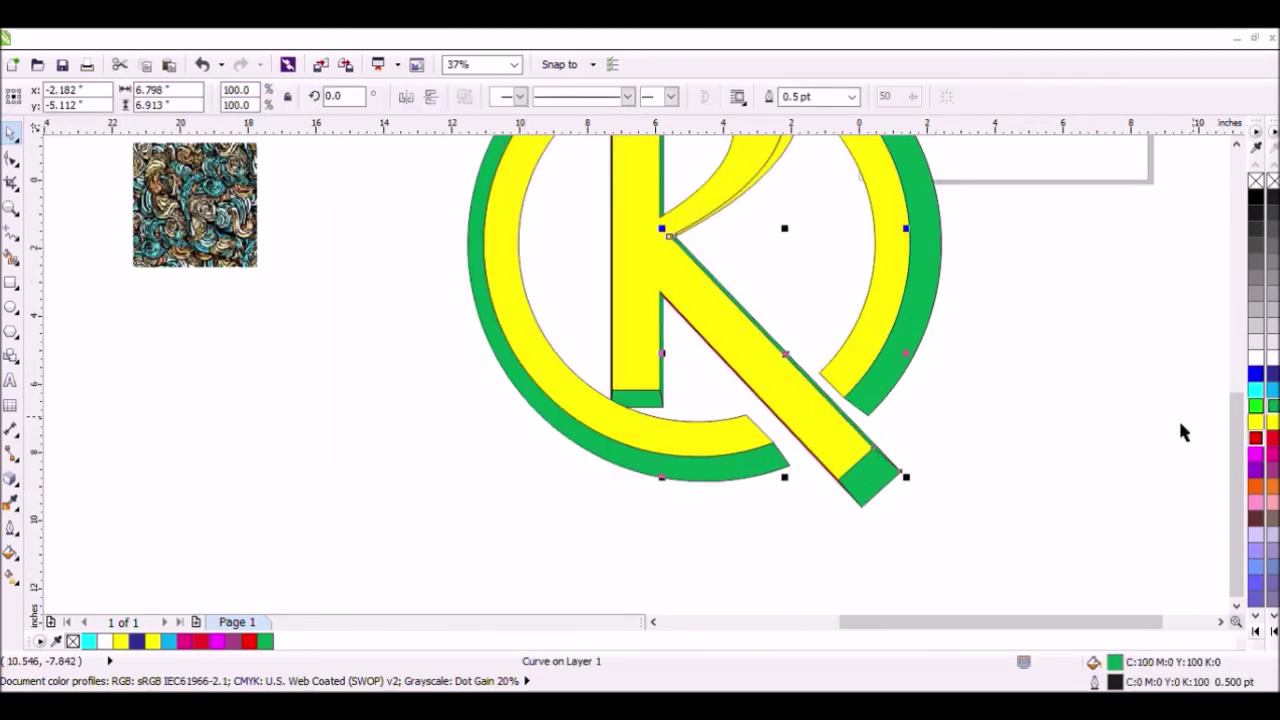
pyautogui.click(1056, 417)
pyautogui.scroll(-2, 1018, 437)
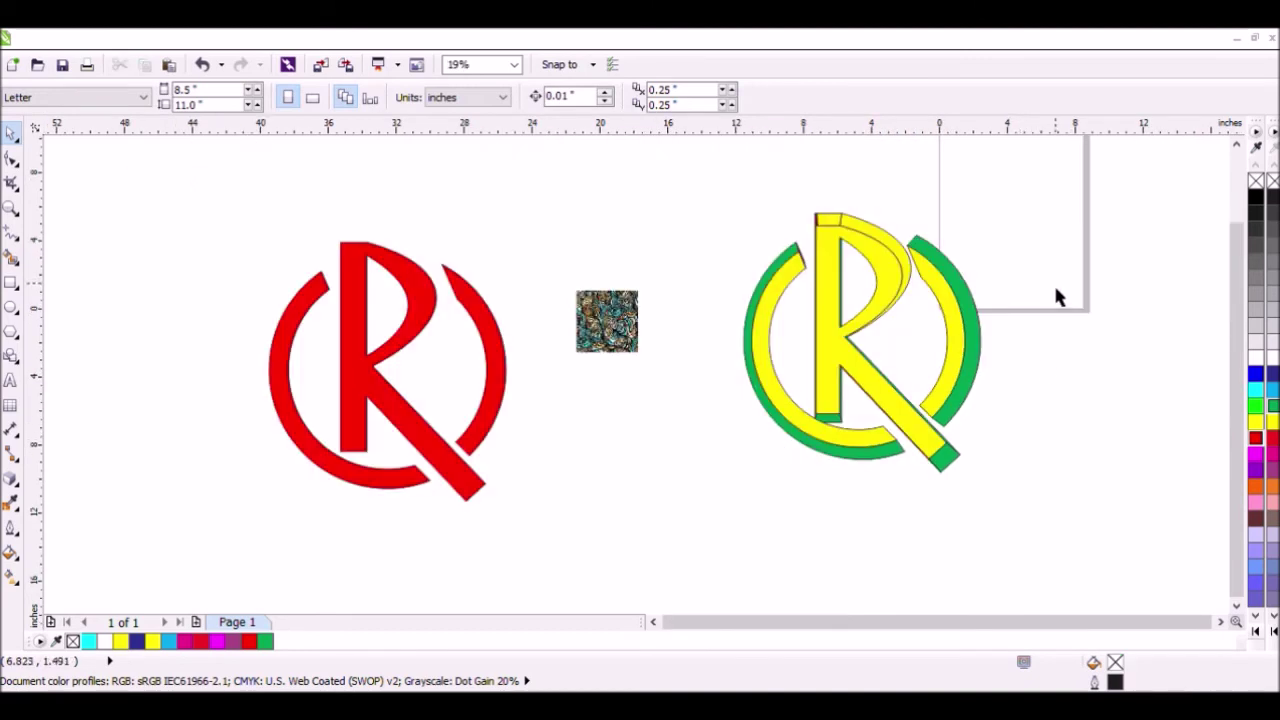
# Group all the faces of the yellow and green logo and delete the flat red logo
pyautogui.moveTo(1049, 196); pyautogui.dragTo(681, 495)
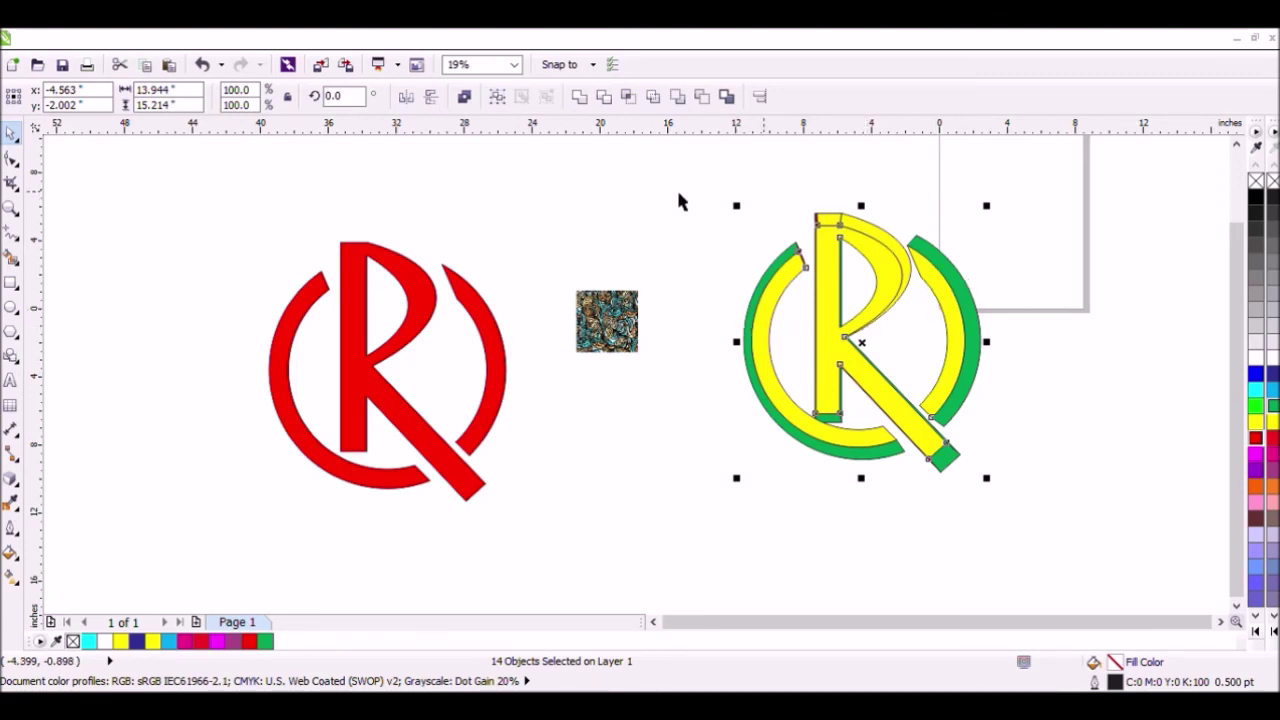
pyautogui.click(497, 96)
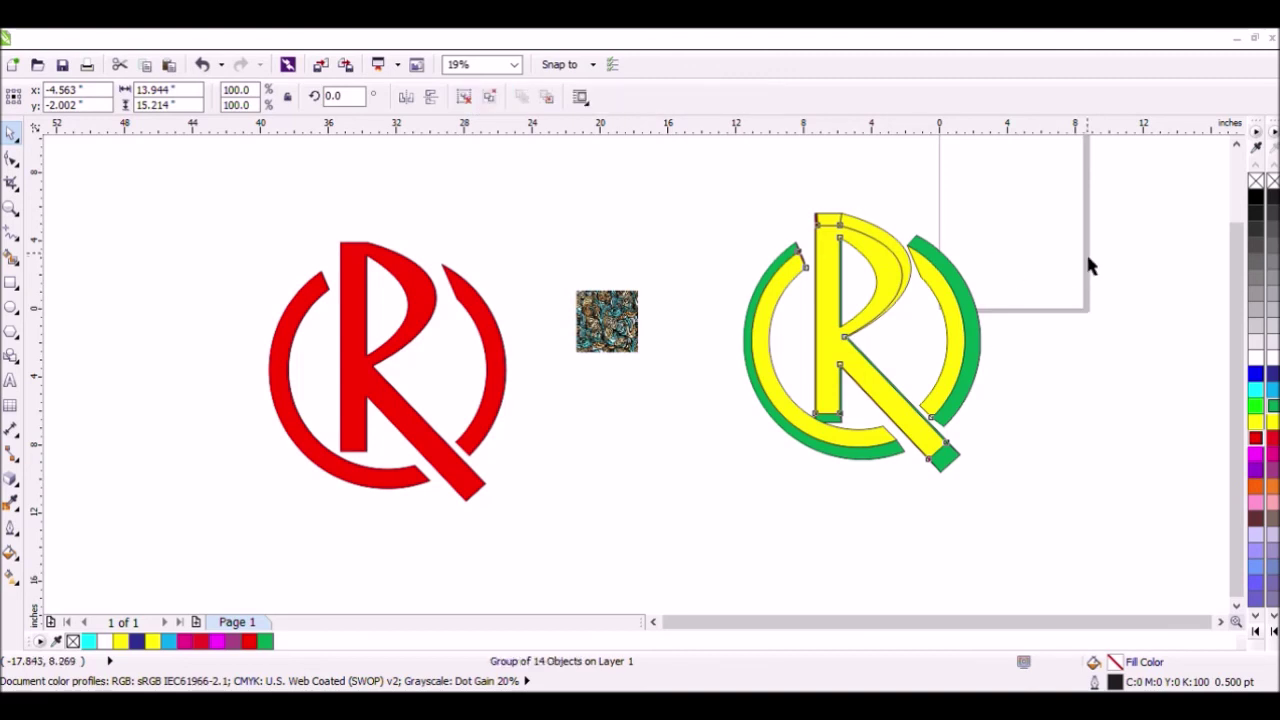
pyautogui.click(1088, 266)
pyautogui.click(492, 376)
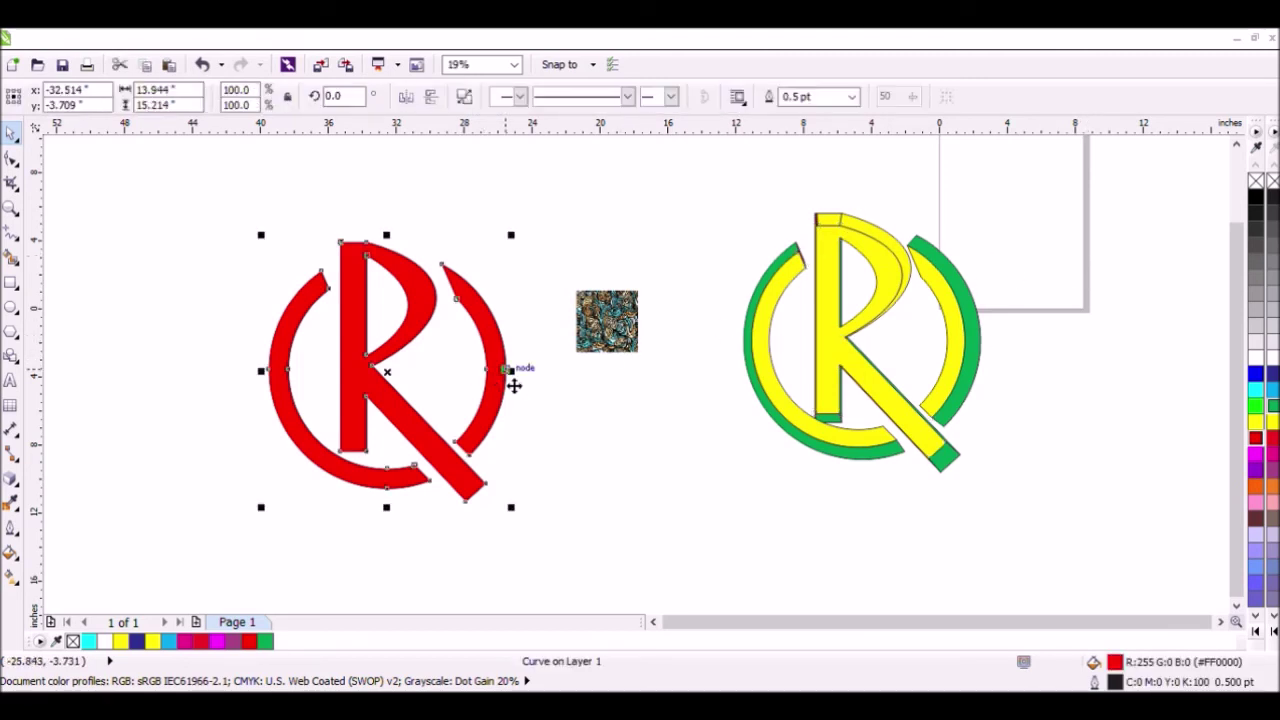
pyautogui.press('Delete')
# Enlarge the pattern image to about 18.5 inches square and place it beside the logo
pyautogui.click(625, 340)
pyautogui.moveTo(655, 375); pyautogui.dragTo(780, 512)
pyautogui.moveTo(701, 472); pyautogui.dragTo(486, 370)
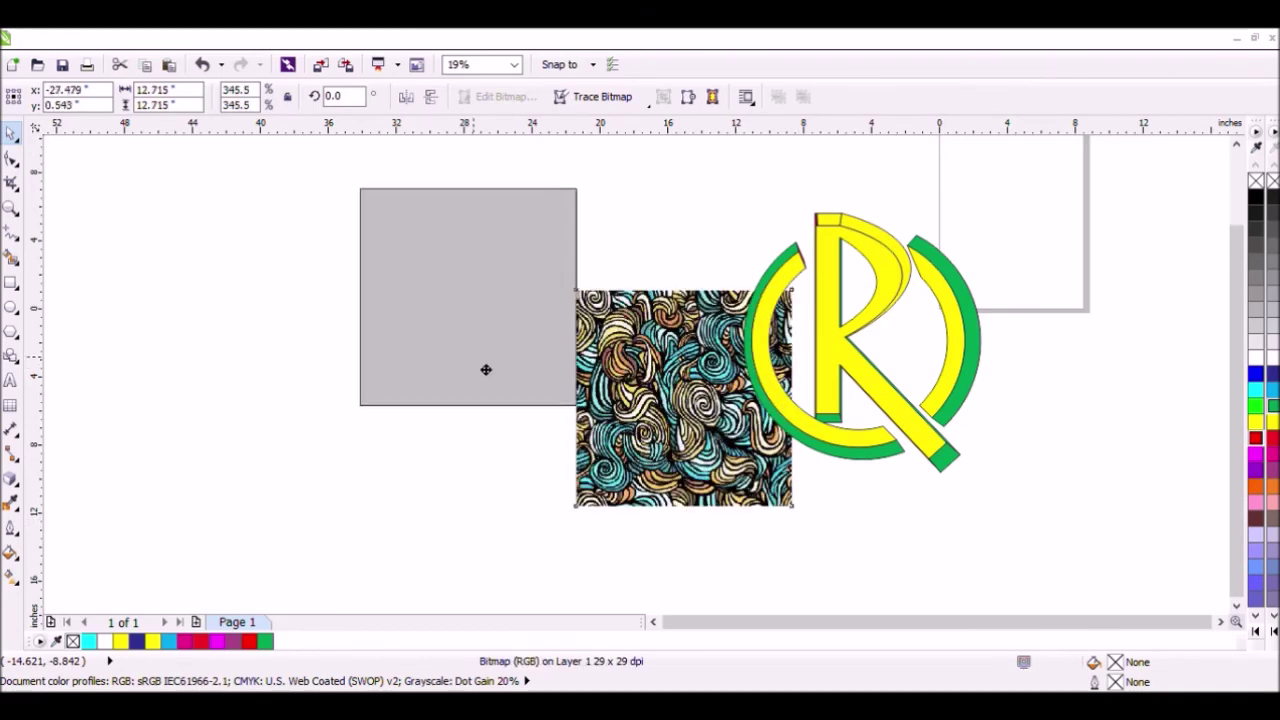
pyautogui.moveTo(589, 421); pyautogui.dragTo(697, 523)
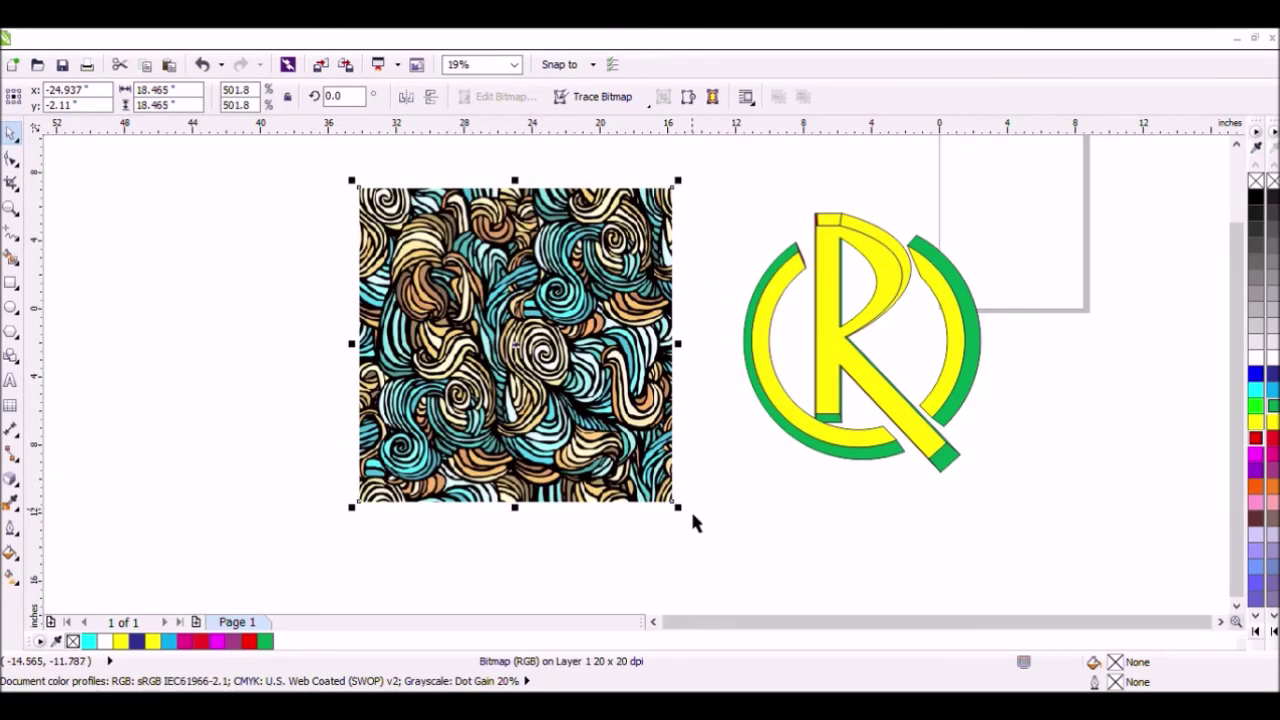
# Compare the pattern image's coverage with the logo and PowerClip the image inside the grouped logo faces
pyautogui.moveTo(597, 442); pyautogui.dragTo(943, 442)
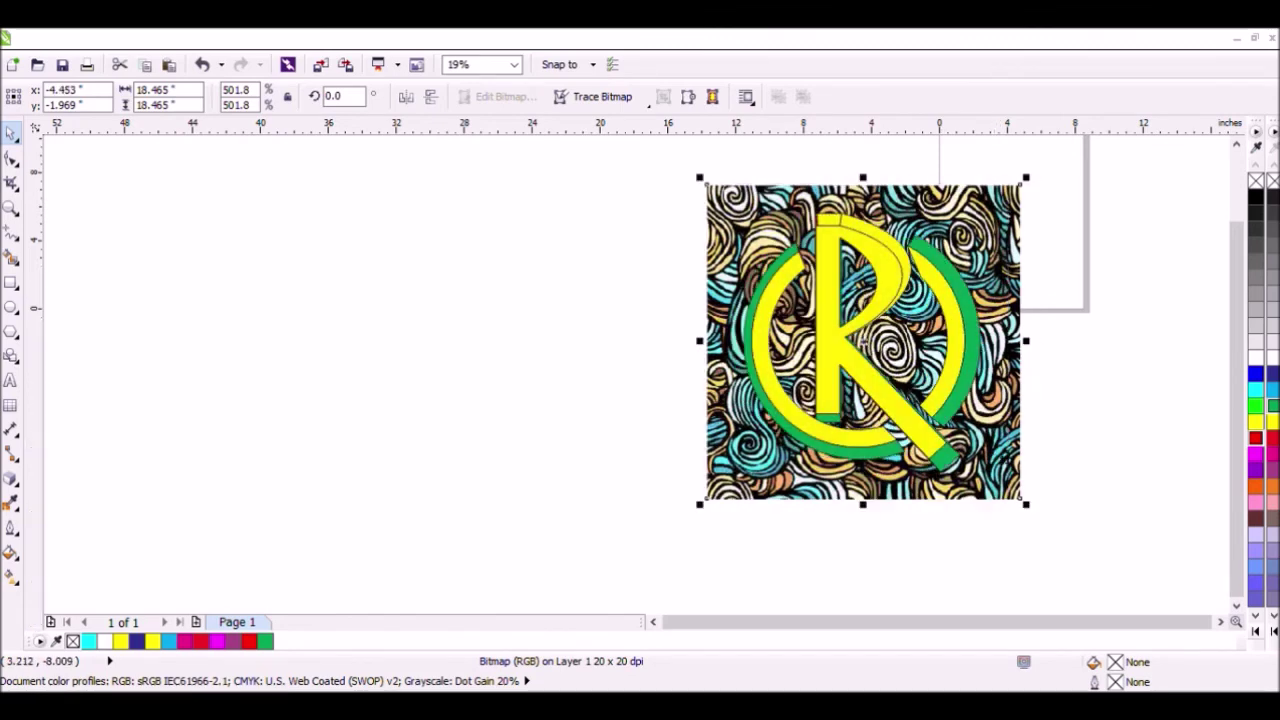
pyautogui.moveTo(989, 265); pyautogui.dragTo(328, 373)
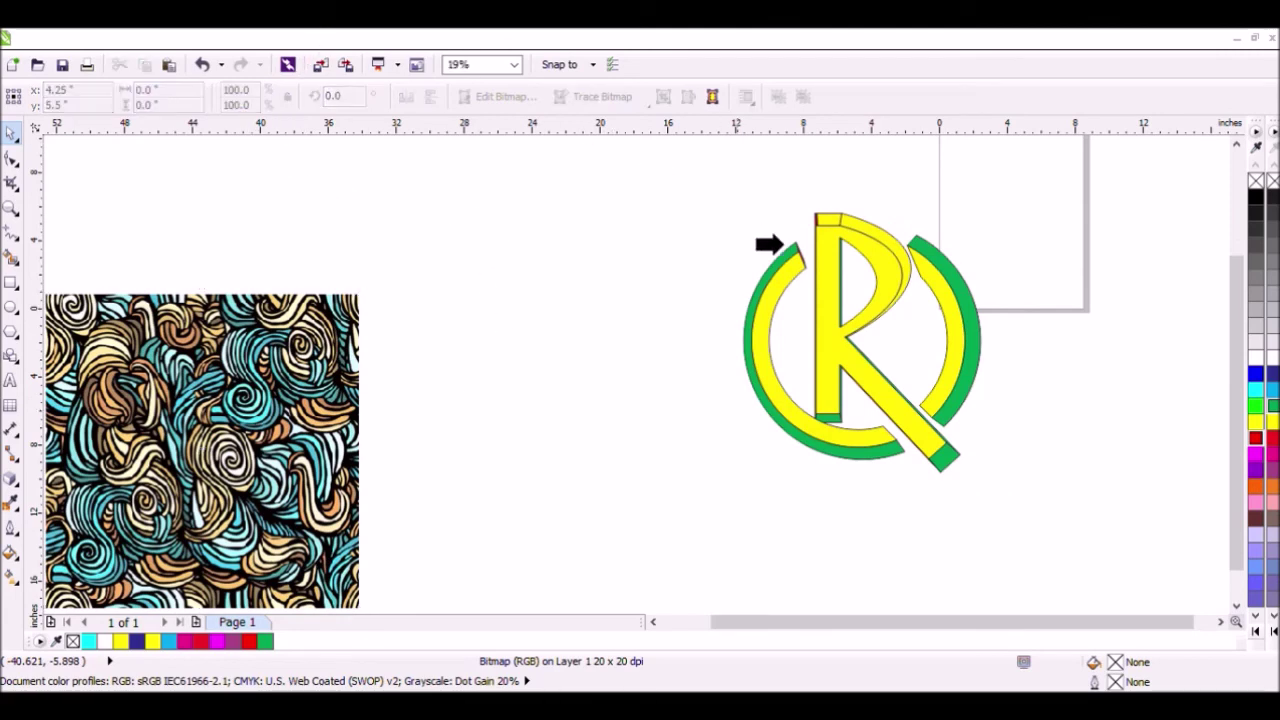
pyautogui.click(840, 300)
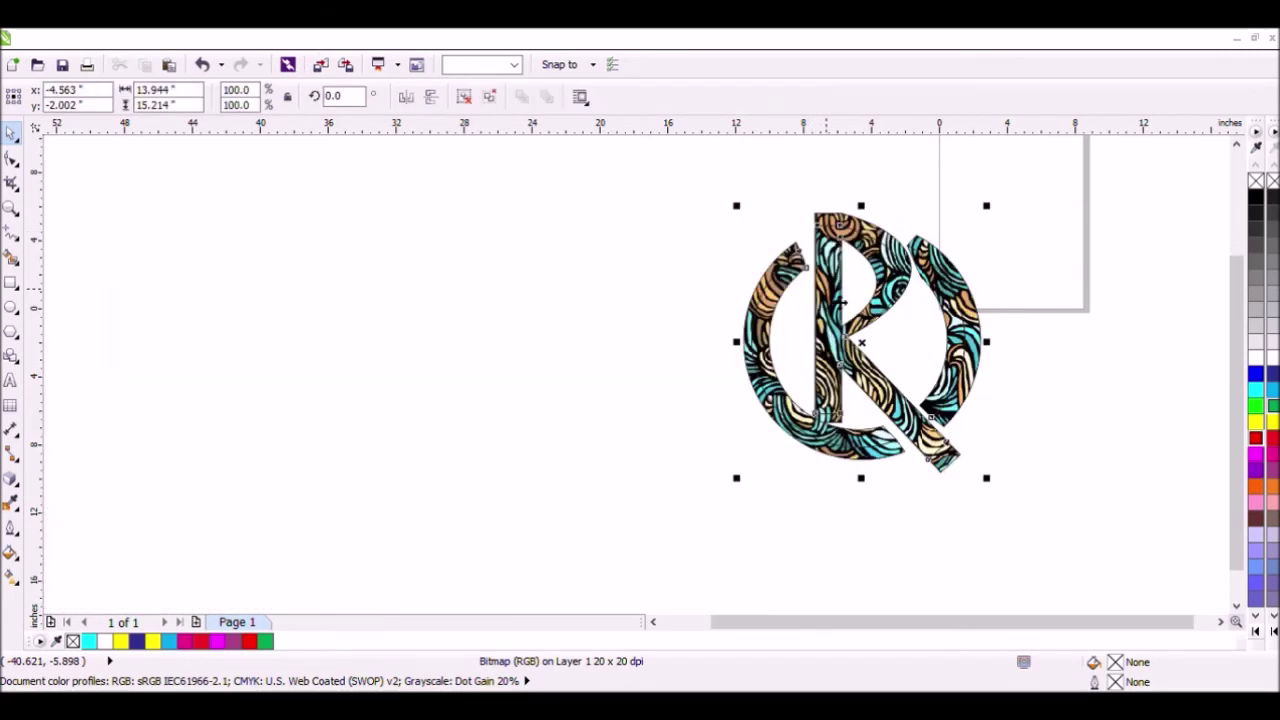
pyautogui.click(1051, 264)
pyautogui.moveTo(1050, 197); pyautogui.dragTo(703, 538)
pyautogui.click(1083, 326)
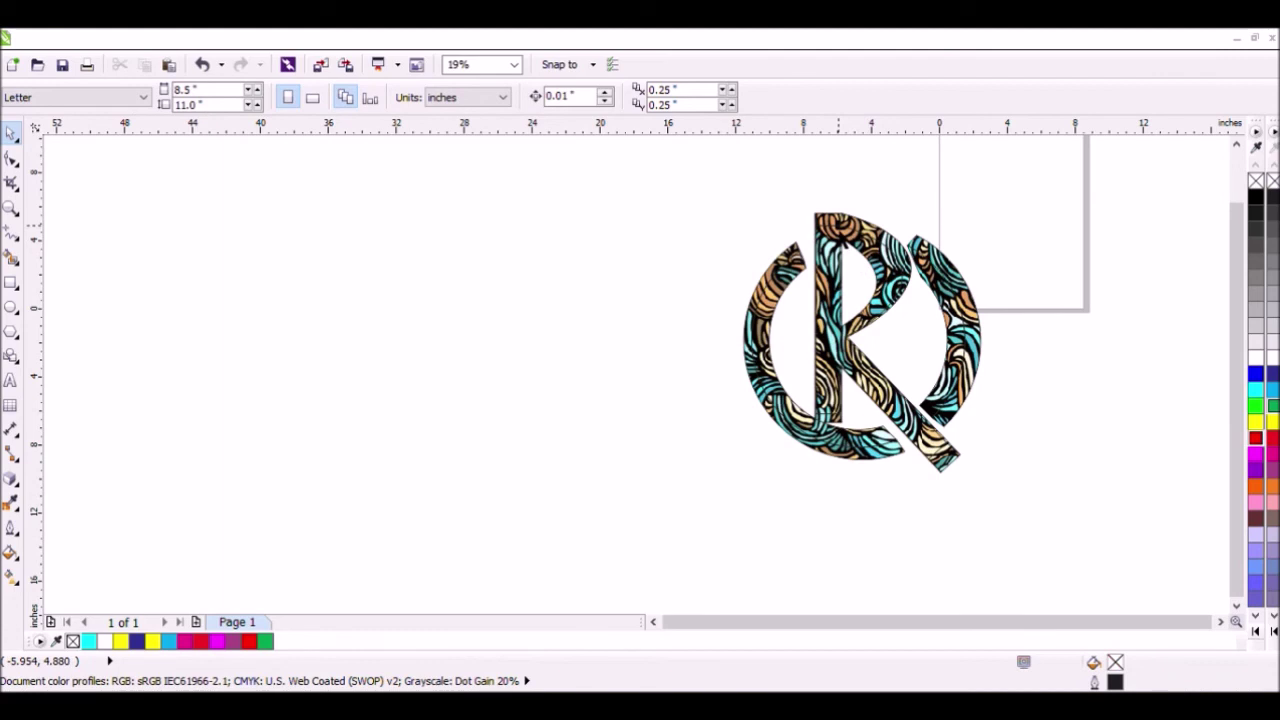
# Try moving the pattern image off the logo outline within the PowerClip contents, undo the move and leave contents editing
pyautogui.click(848, 258)
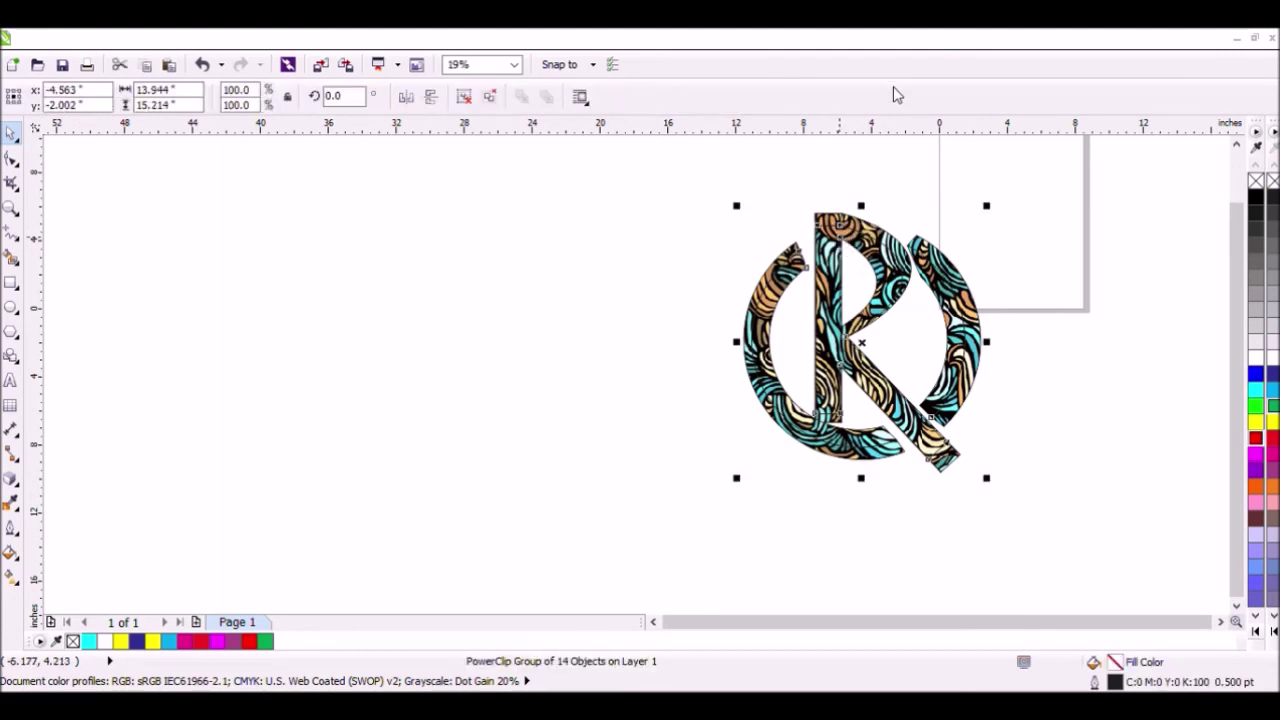
pyautogui.keyDown('ctrl'); pyautogui.click(960, 205); pyautogui.keyUp('ctrl')
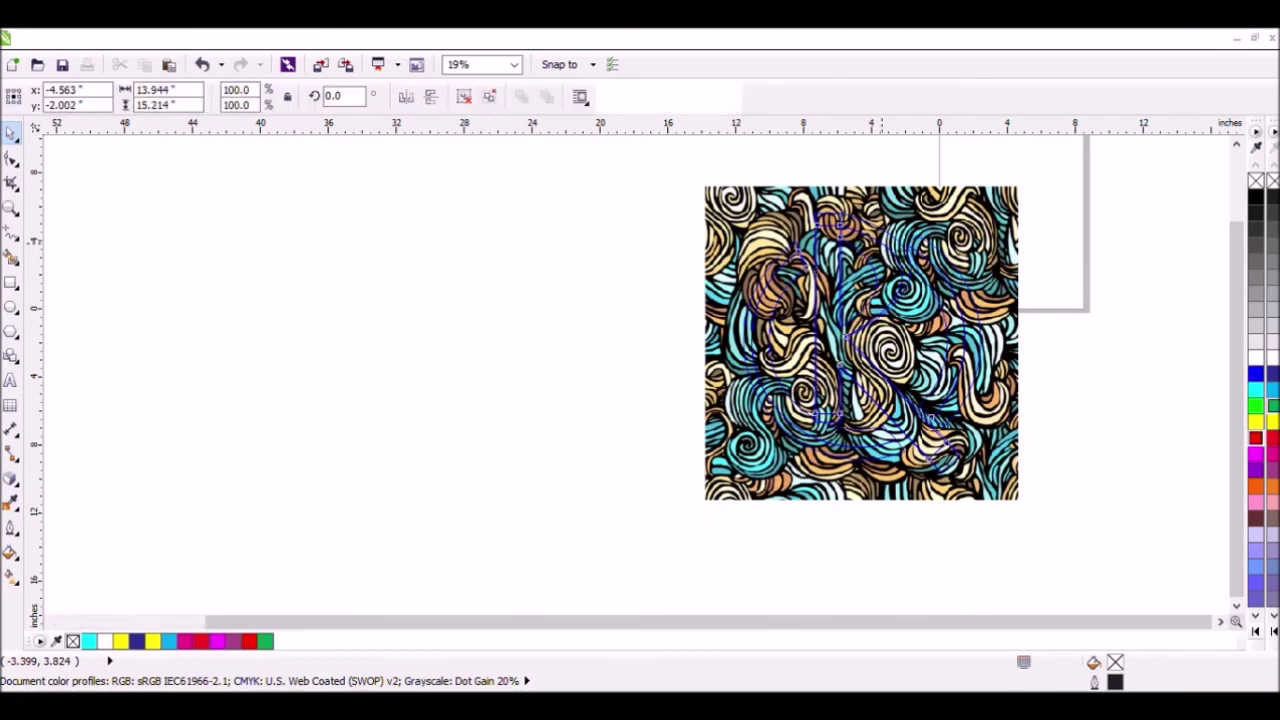
pyautogui.keyDown('ctrl'); pyautogui.click(886, 252); pyautogui.keyUp('ctrl')
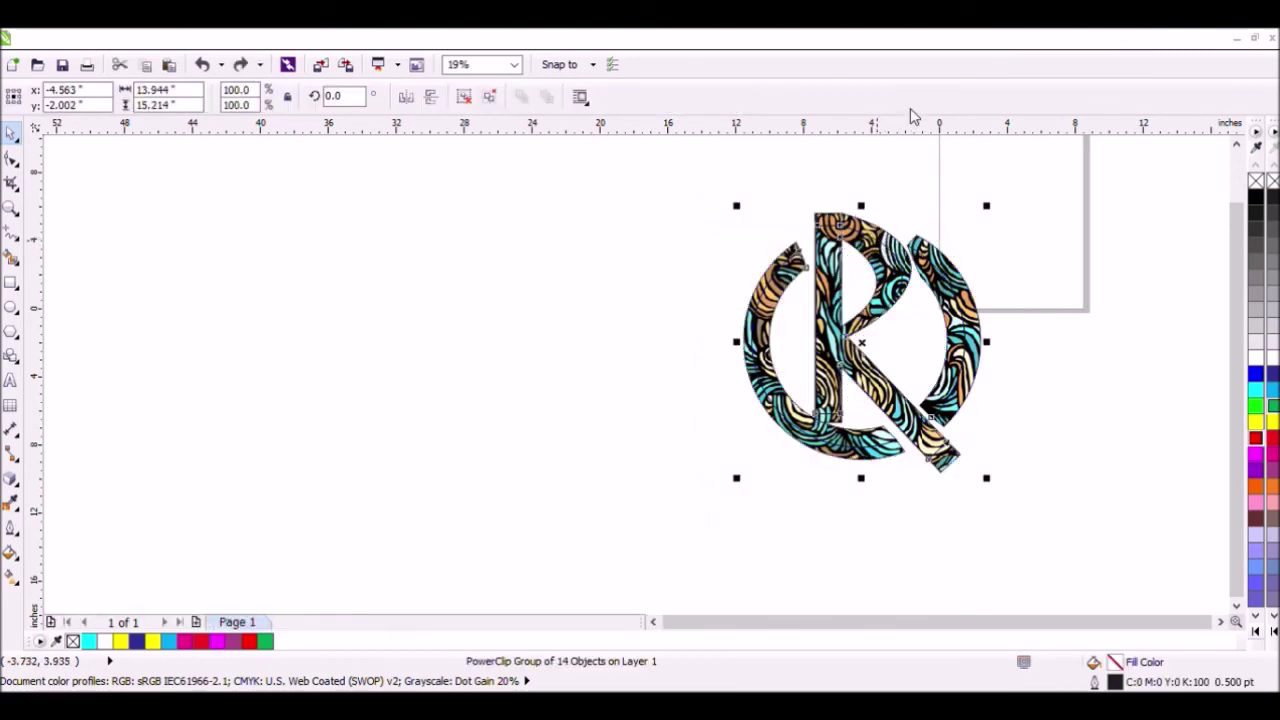
pyautogui.keyDown('ctrl'); pyautogui.click(975, 267); pyautogui.keyUp('ctrl')
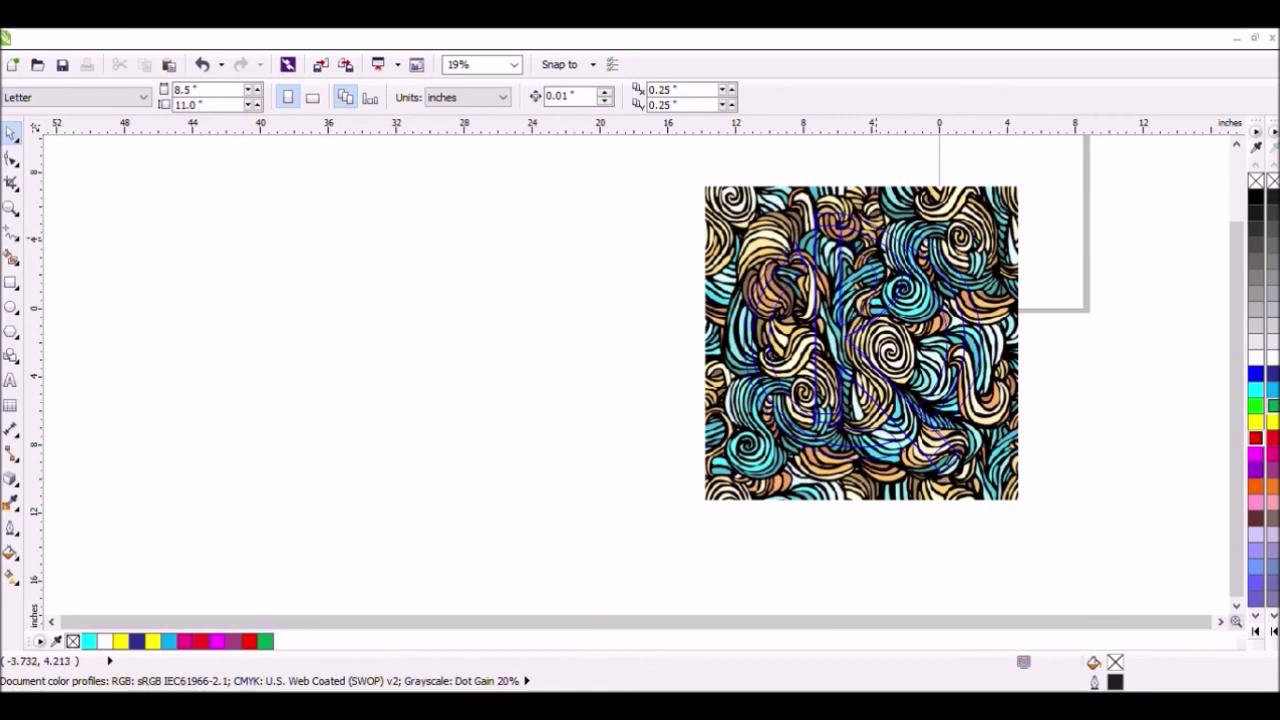
pyautogui.click(876, 237)
pyautogui.click(1063, 262)
pyautogui.click(922, 272)
pyautogui.moveTo(922, 267); pyautogui.dragTo(659, 287)
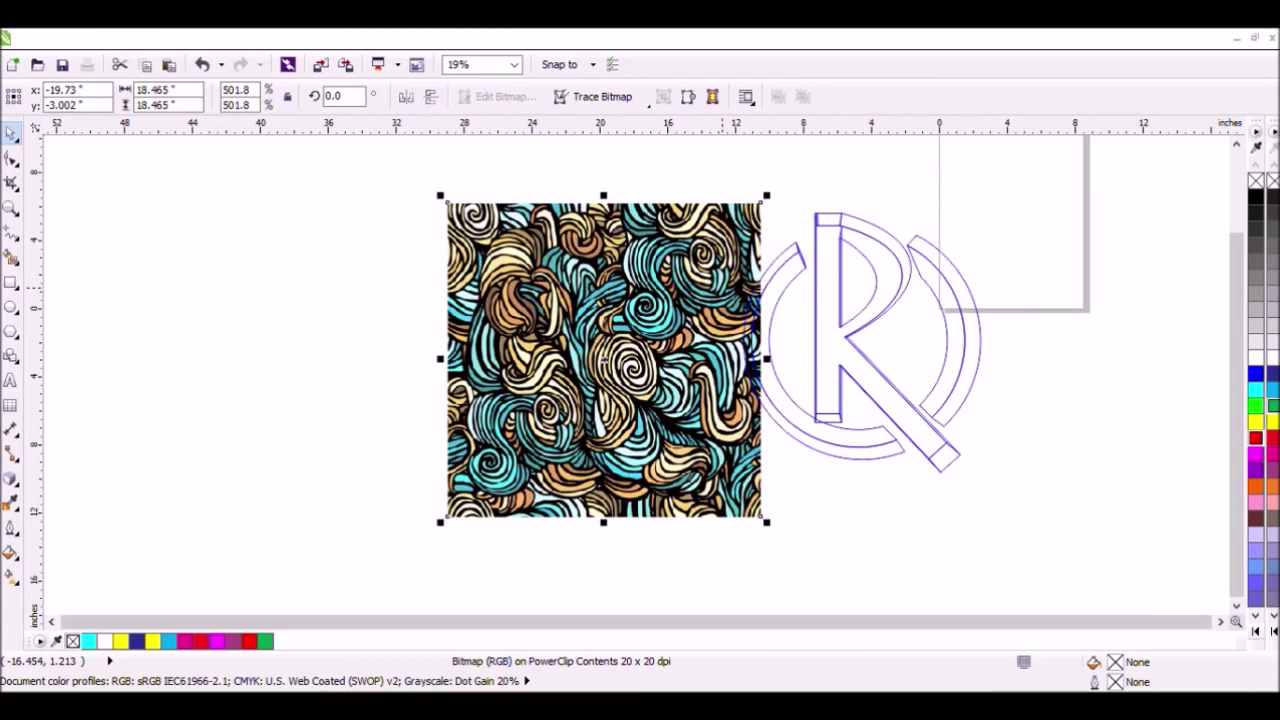
pyautogui.click(900, 266)
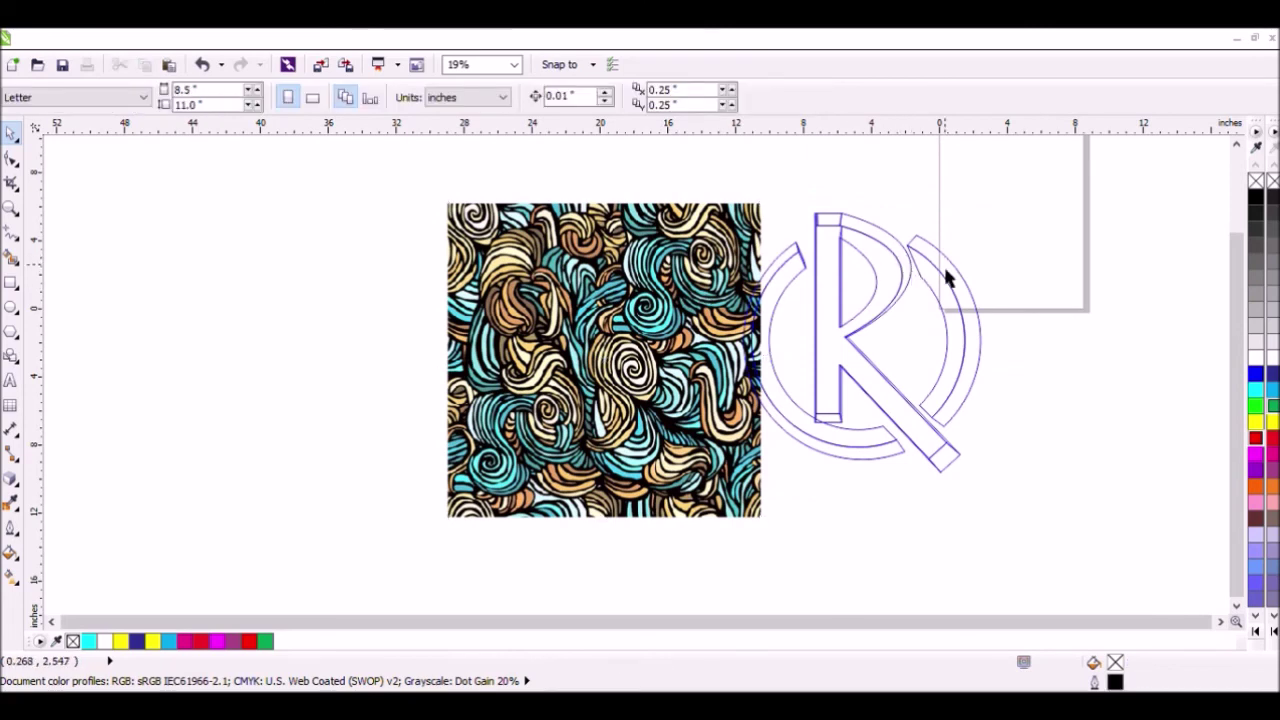
pyautogui.hotkey('ctrl', 'z')
pyautogui.keyDown('ctrl'); pyautogui.click(1028, 249); pyautogui.keyUp('ctrl')
# Move the pattern-filled logo well clear of the page frame, inspect it up close and deselect it
pyautogui.moveTo(1028, 213); pyautogui.dragTo(684, 512)
pyautogui.moveTo(874, 357); pyautogui.dragTo(678, 351)
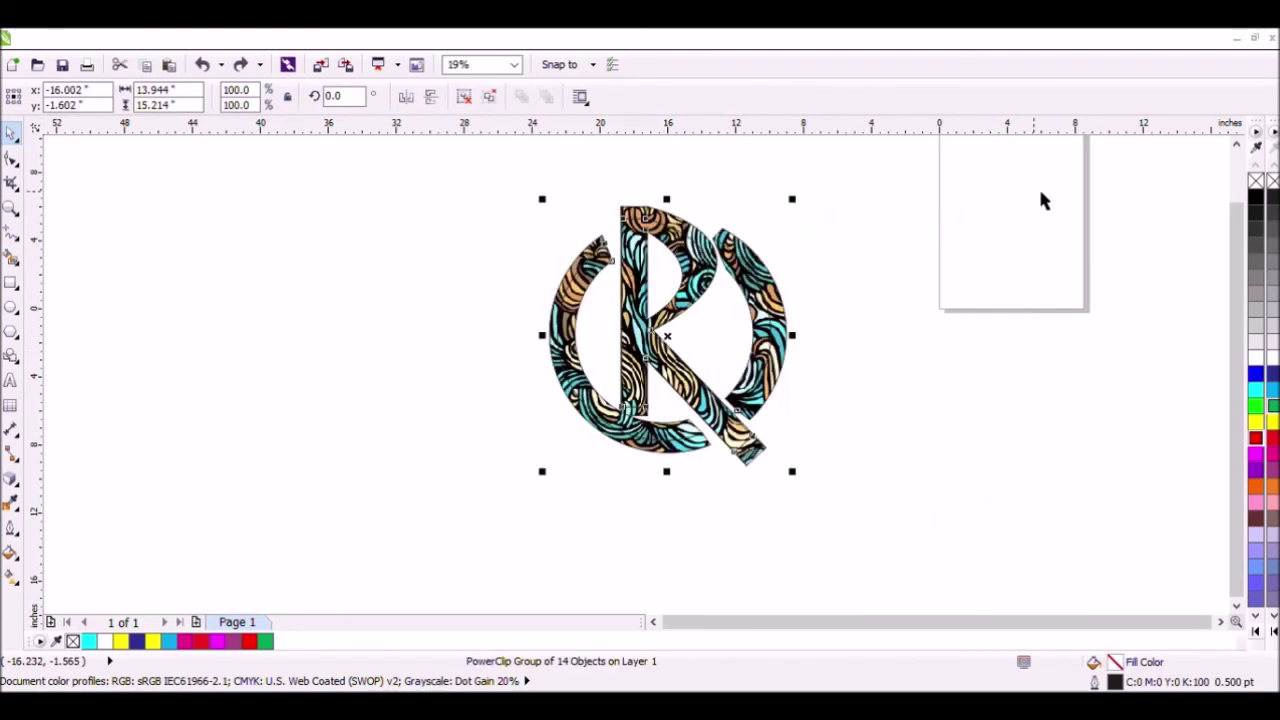
pyautogui.click(10, 212)
pyautogui.moveTo(429, 197); pyautogui.dragTo(826, 497)
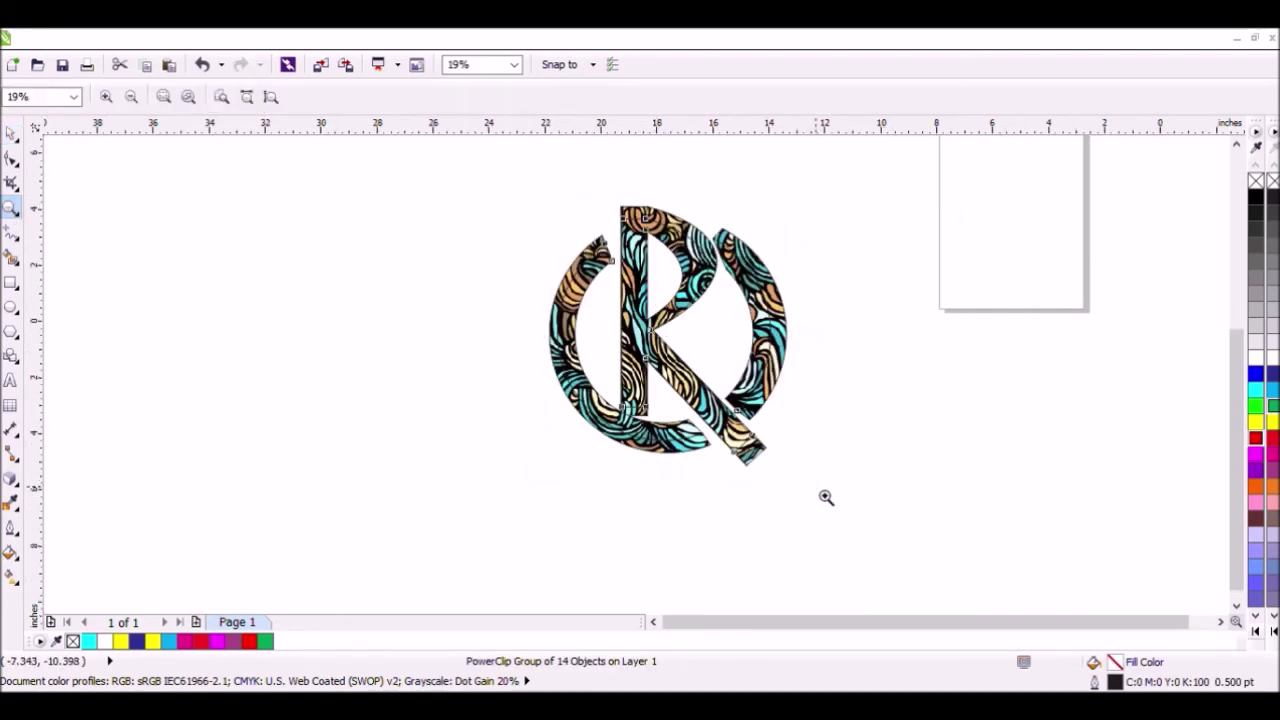
pyautogui.rightClick(826, 495)
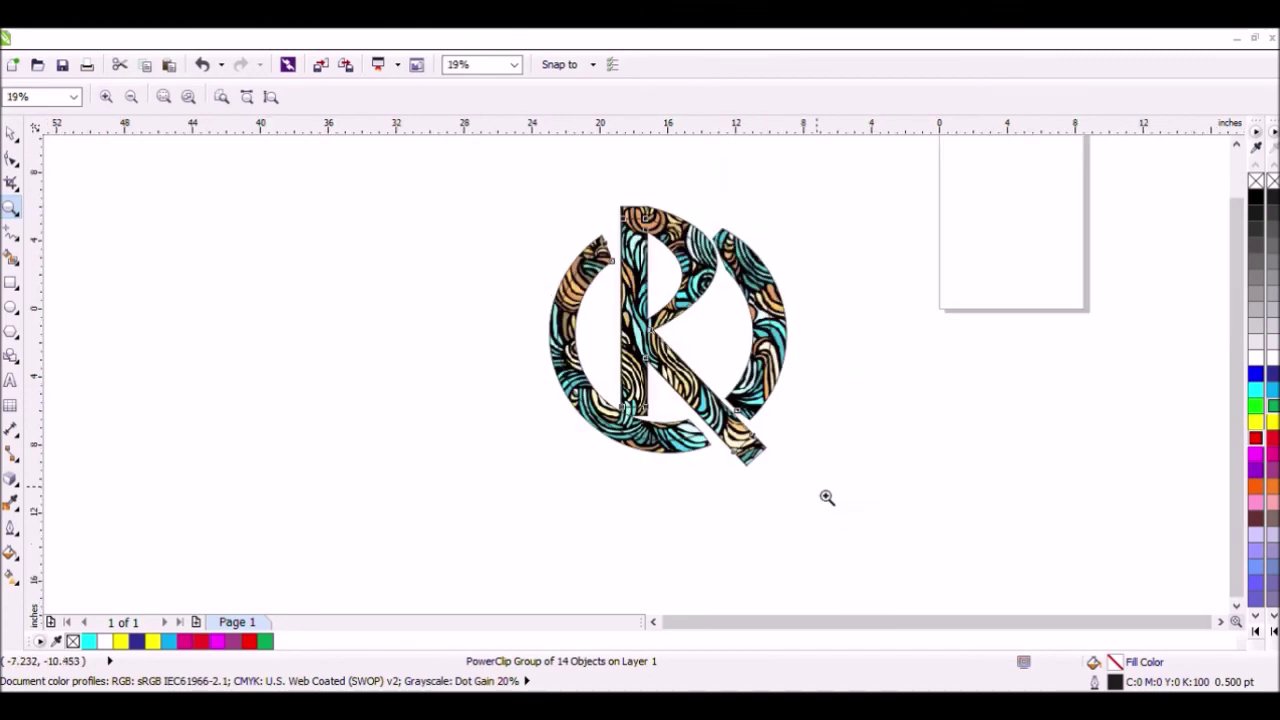
pyautogui.click(10, 132)
pyautogui.click(1075, 218)
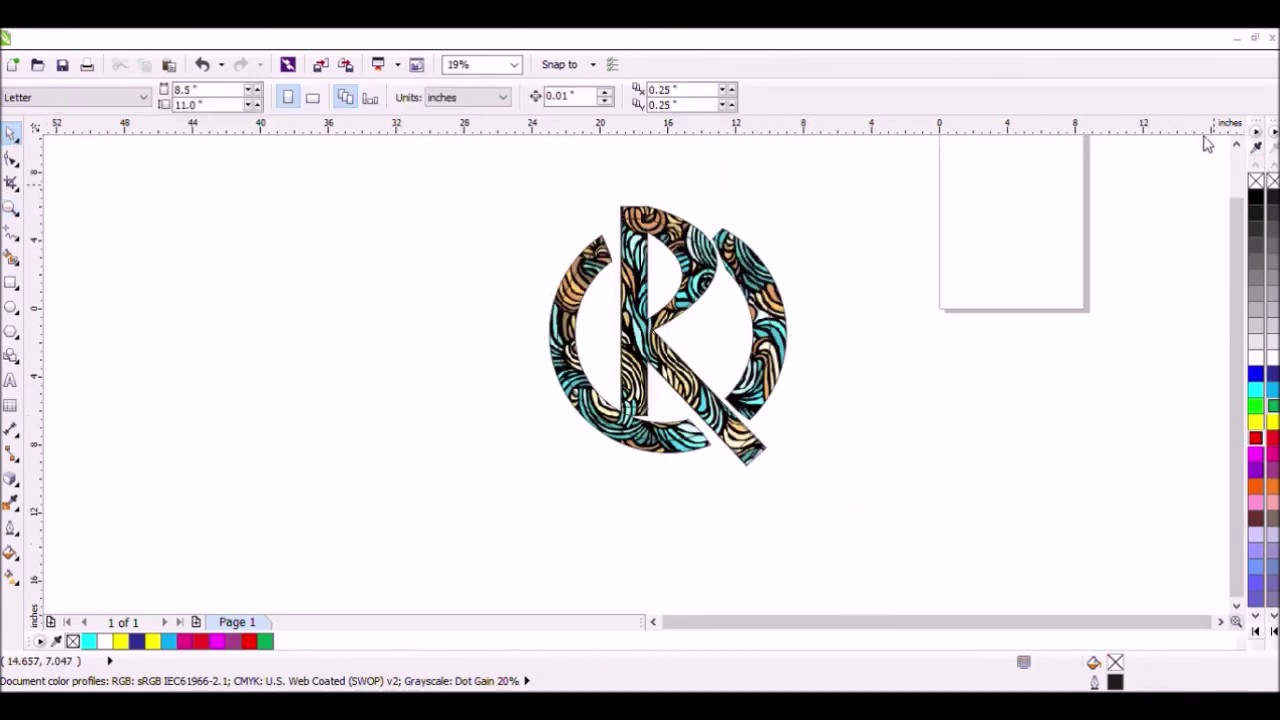